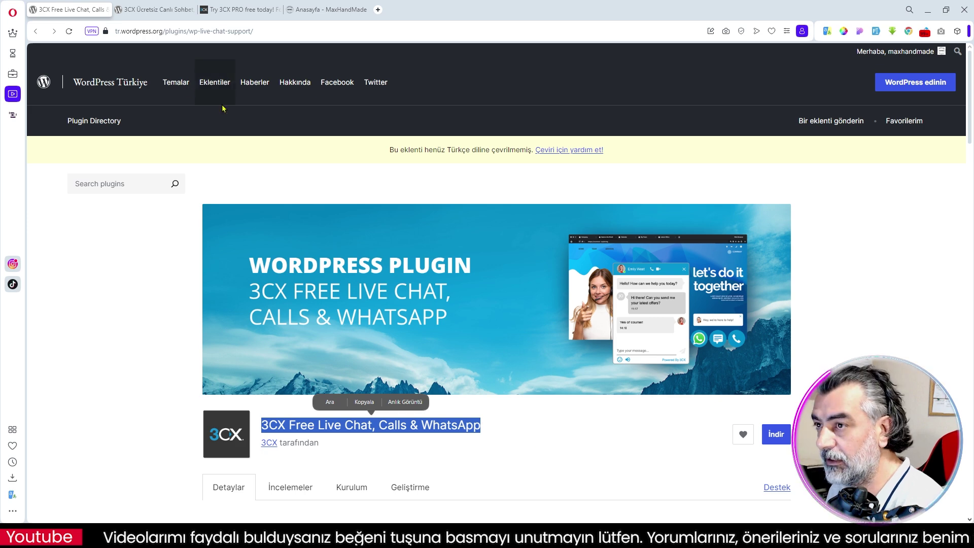
# - Switch to the Turkish-translated 3CX plugin page and scroll to its Açıklama section
pyautogui.click(152, 9)
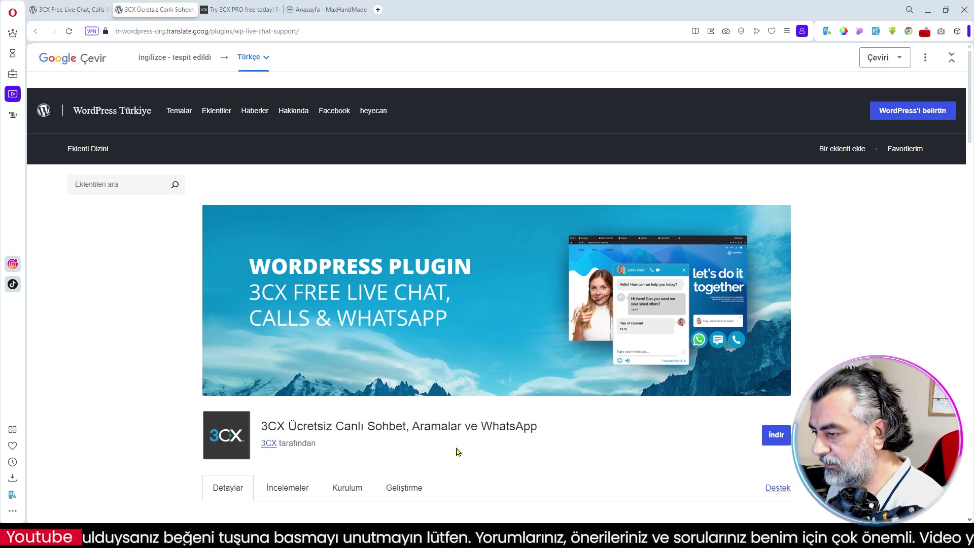
pyautogui.scroll(-5, 523, 462)
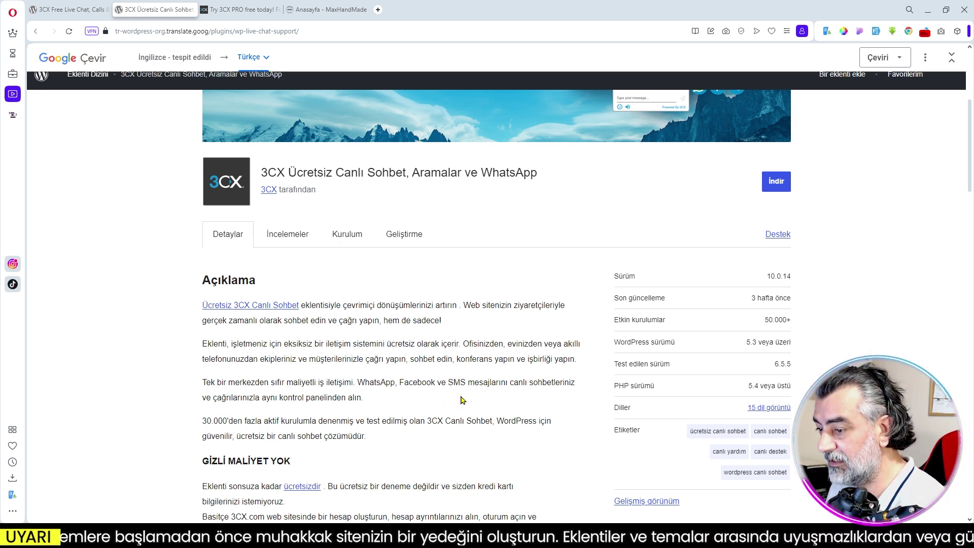
# - Highlight the 'Tek bir merkezden sıfır maliyetli' sentence, then scroll down to the Puanlar ratings panel
pyautogui.moveTo(203, 381); pyautogui.dragTo(345, 384)
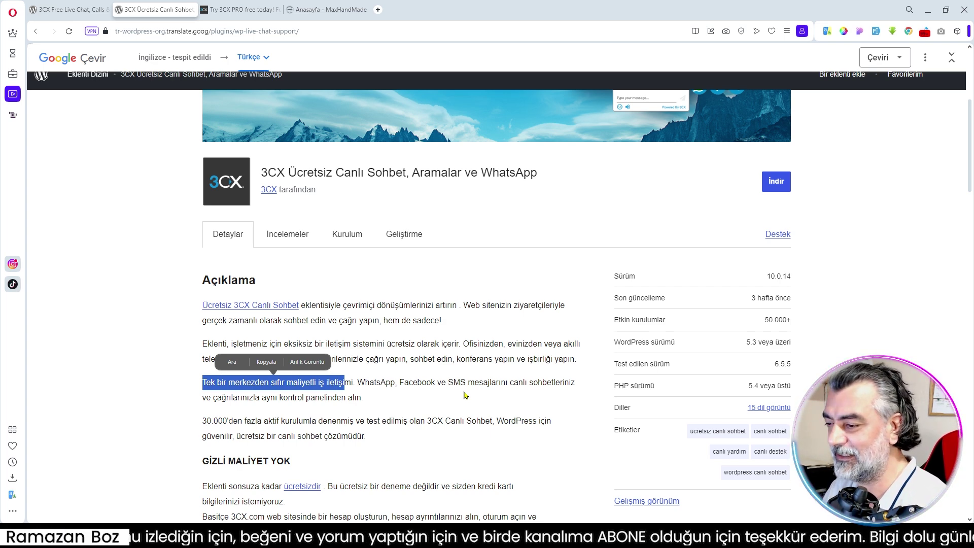
pyautogui.scroll(-3, 472, 393)
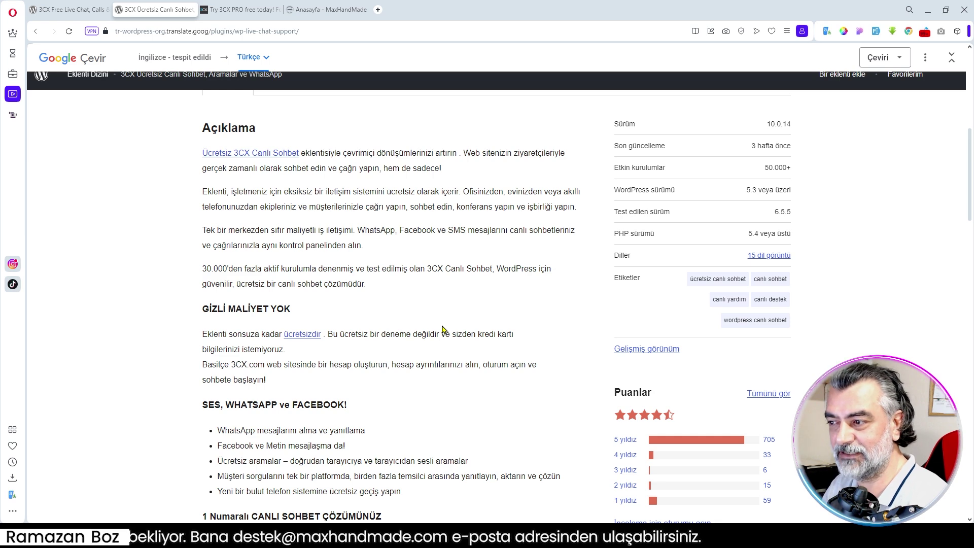
# - Scroll past the feature lists to the two embedded 3CX setup videos
pyautogui.scroll(-3, 442, 330)
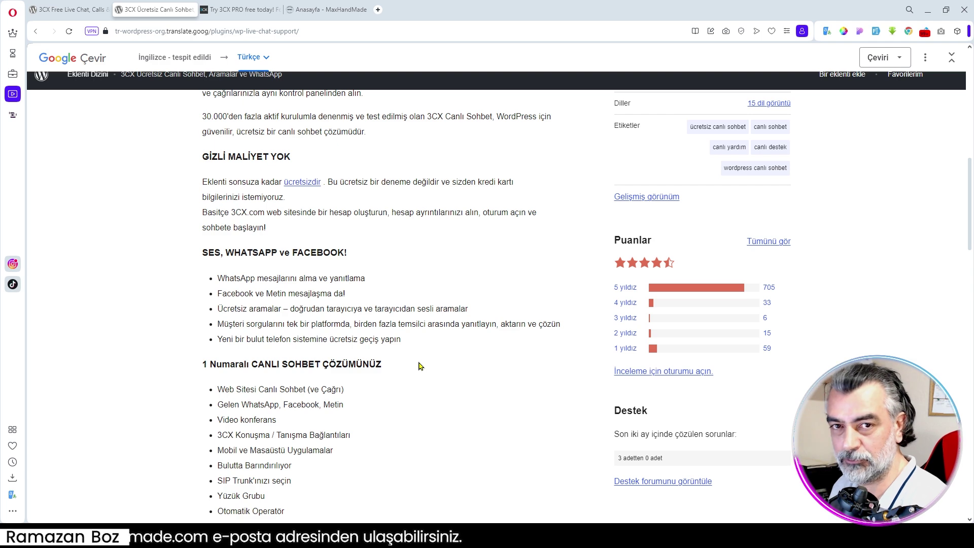
pyautogui.scroll(-2, 376, 300)
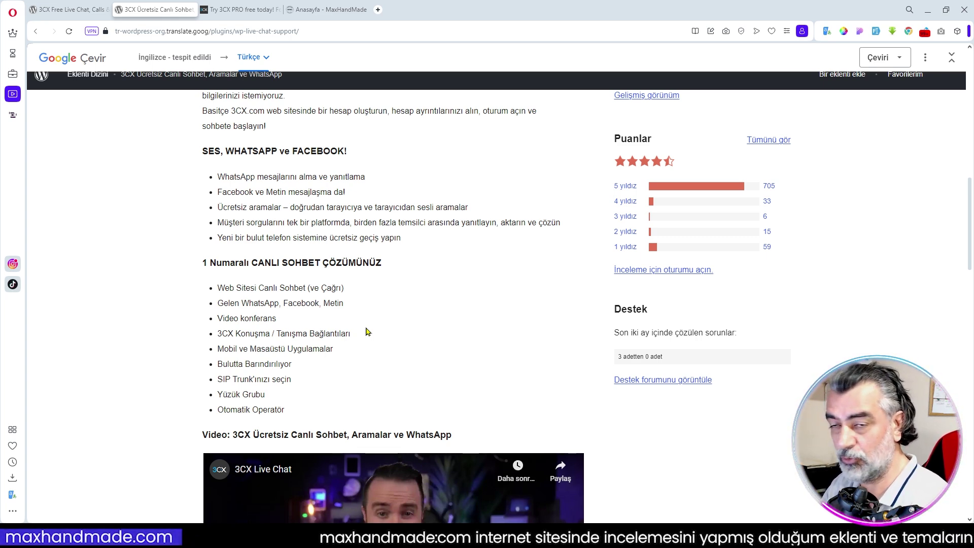
pyautogui.scroll(-5, 579, 383)
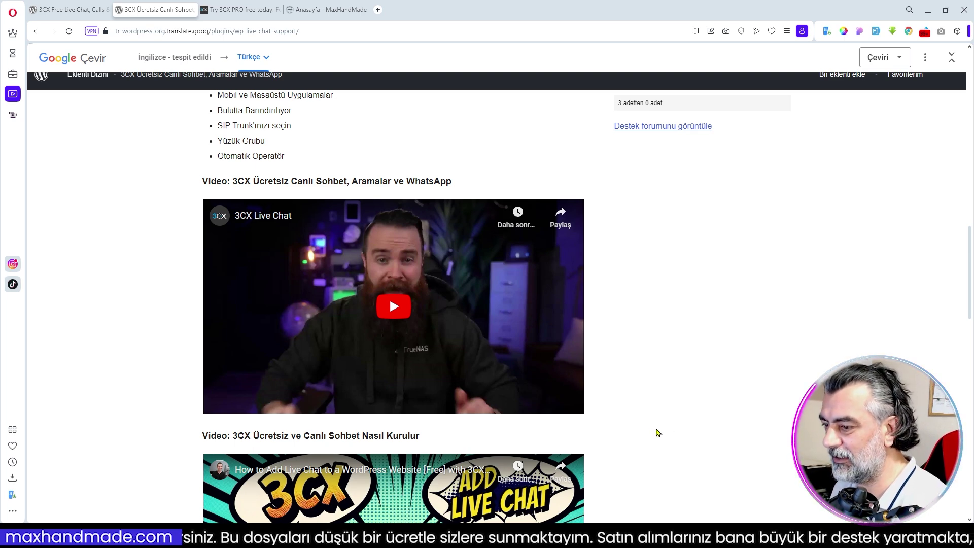
# - Scroll past the second video to the Ekran görüntüleri screenshots gallery
pyautogui.scroll(-2, 658, 432)
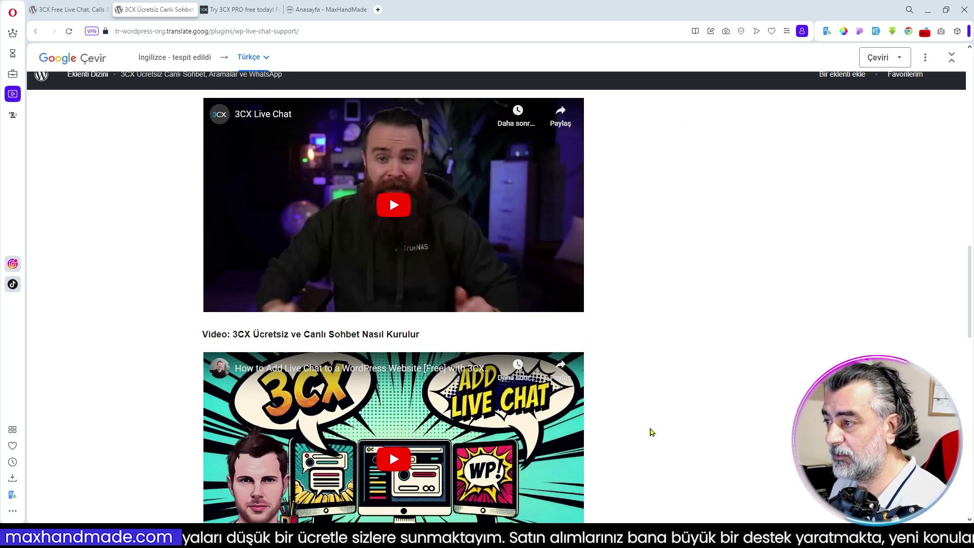
pyautogui.scroll(1, 652, 432)
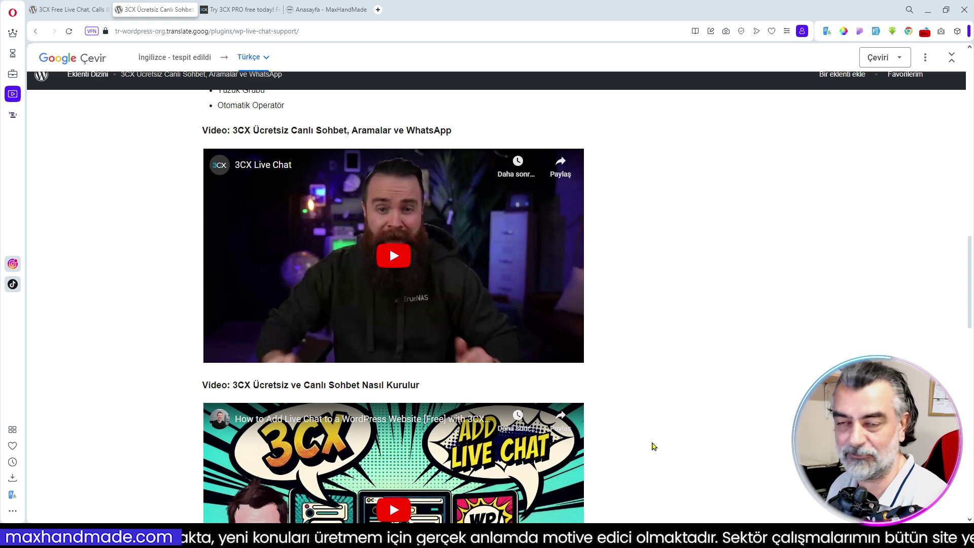
pyautogui.scroll(-1, 656, 441)
pyautogui.scroll(-6, 672, 391)
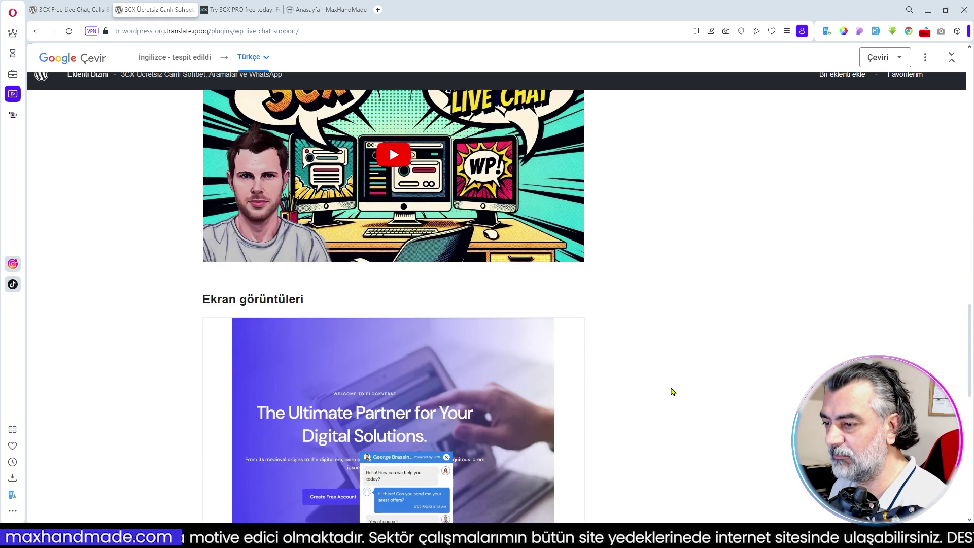
# - View the agent web client, setup wizard, website chat, agent settings and Live Chat Options screenshots
pyautogui.scroll(-4, 672, 391)
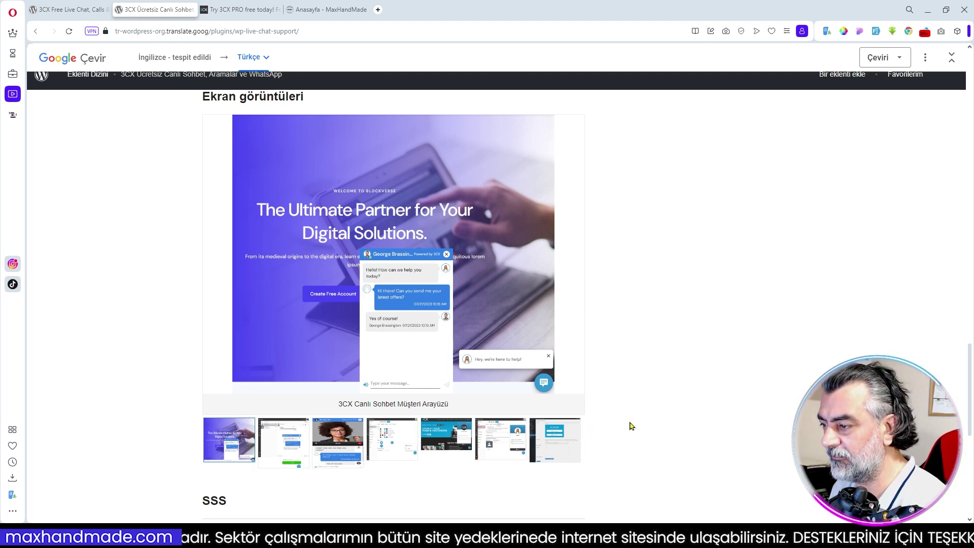
pyautogui.click(284, 440)
pyautogui.scroll(-1, 398, 358)
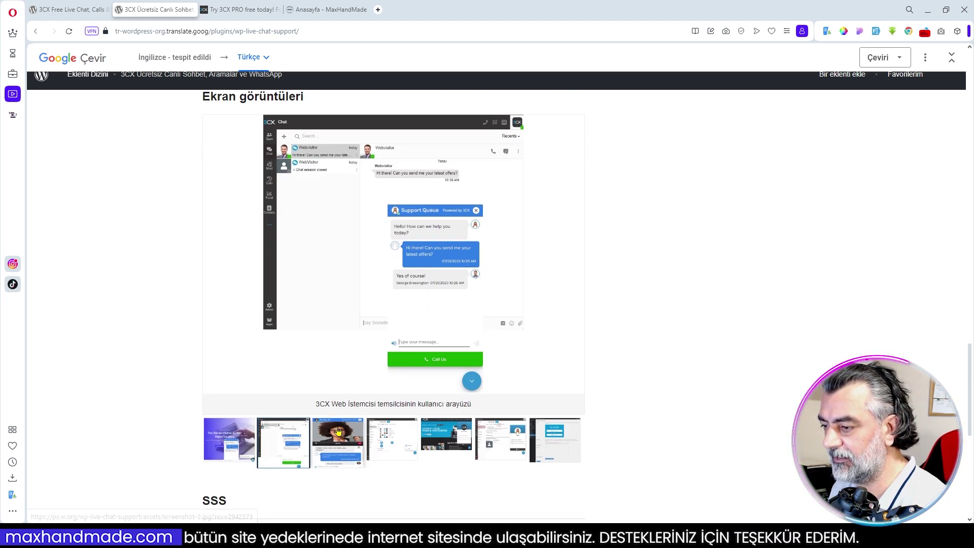
pyautogui.click(392, 439)
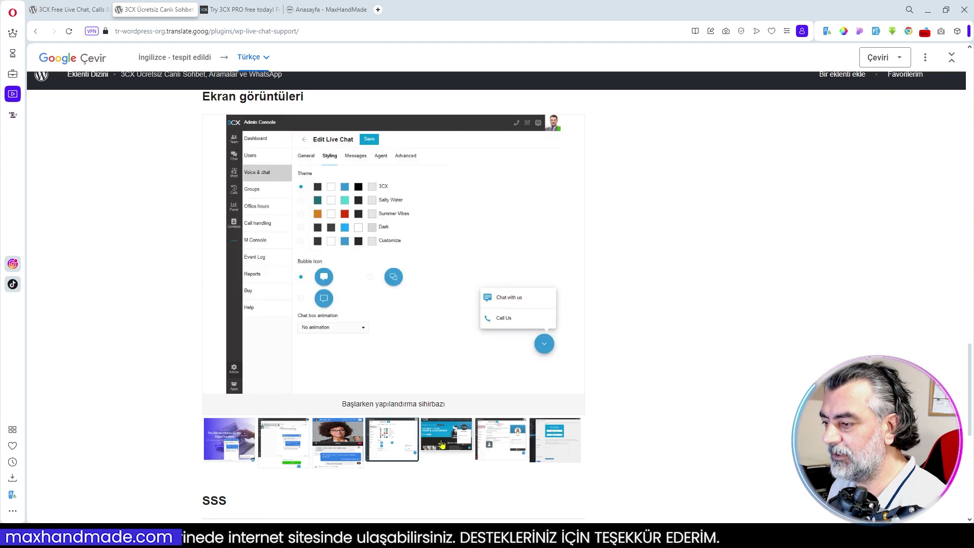
pyautogui.click(446, 442)
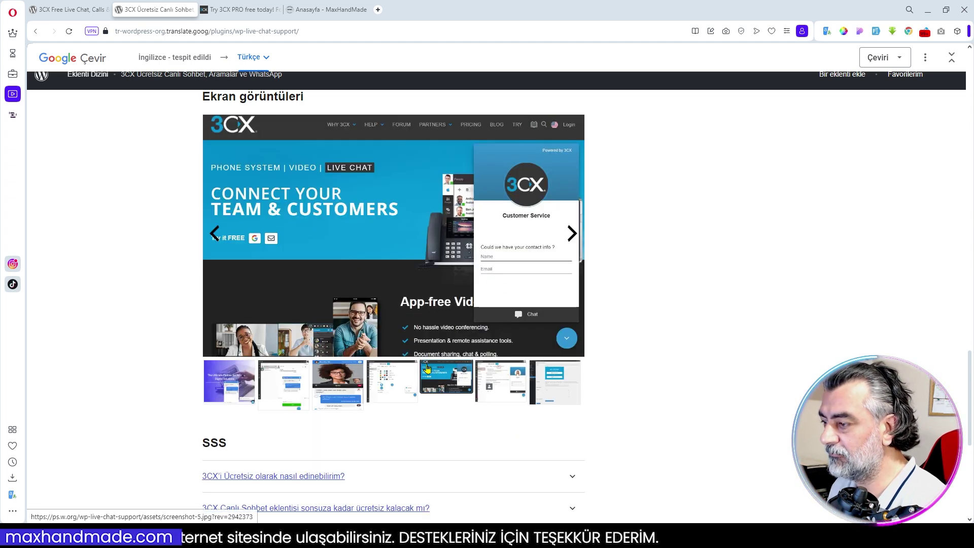
pyautogui.click(500, 398)
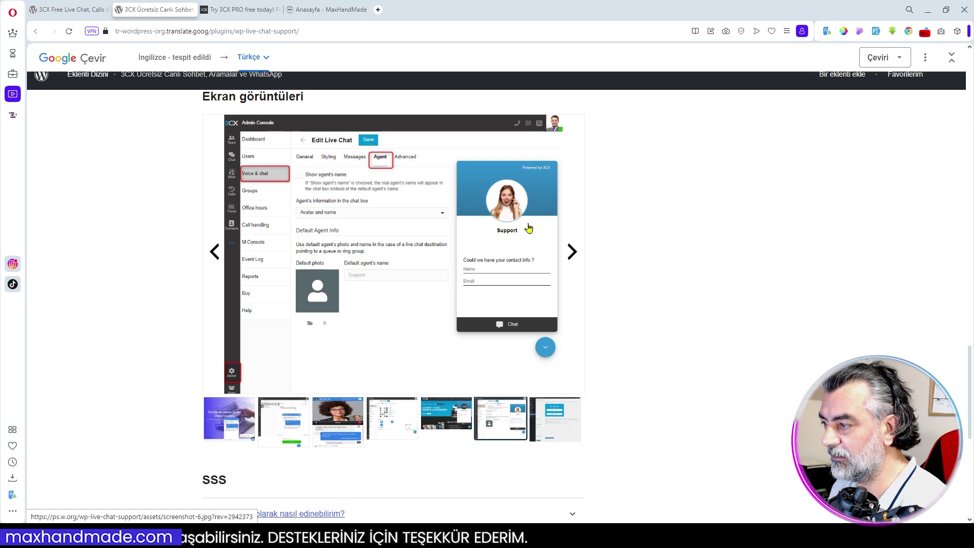
pyautogui.click(550, 423)
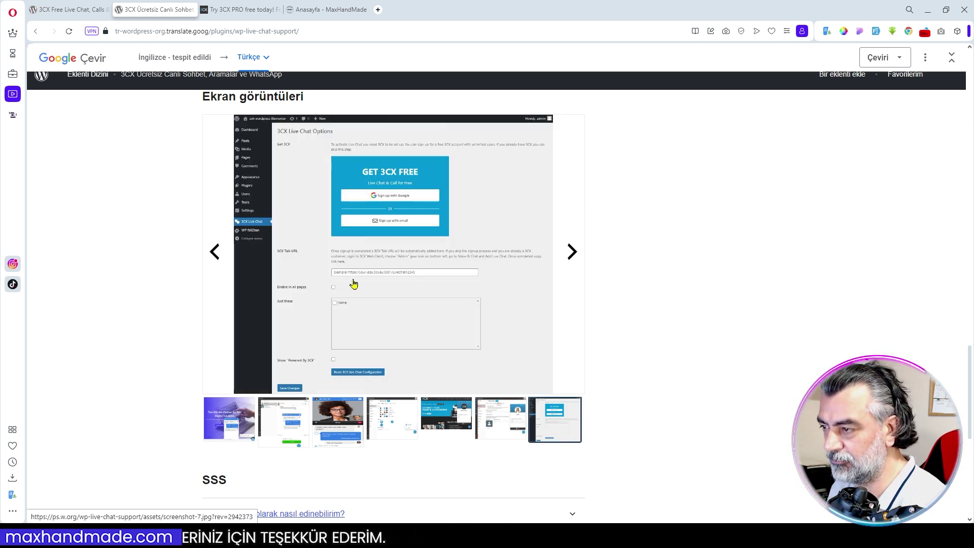
# - Return to the top of the plugin page and switch to the 'Try 3CX PRO free' signup tab
pyautogui.scroll(-4, 447, 317)
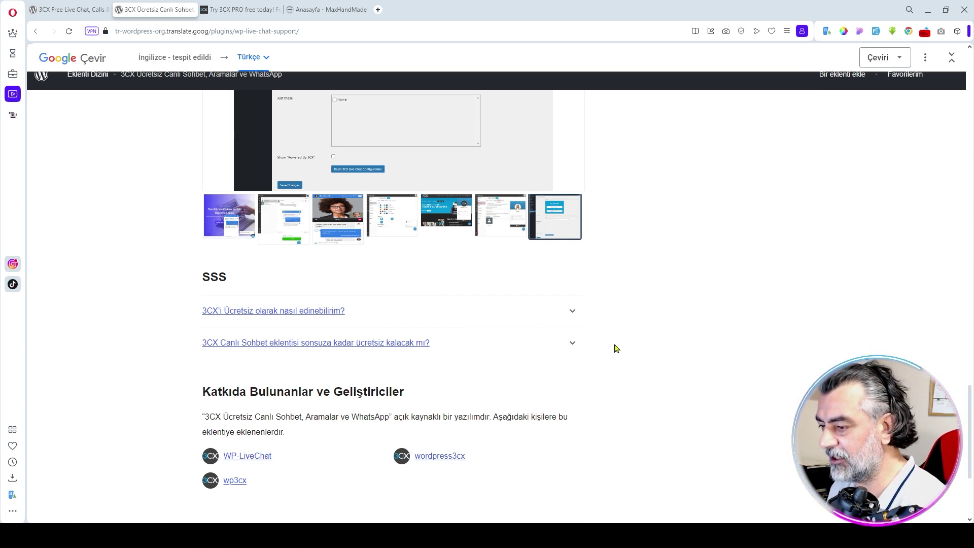
pyautogui.scroll(3, 635, 349)
pyautogui.scroll(15, 634, 351)
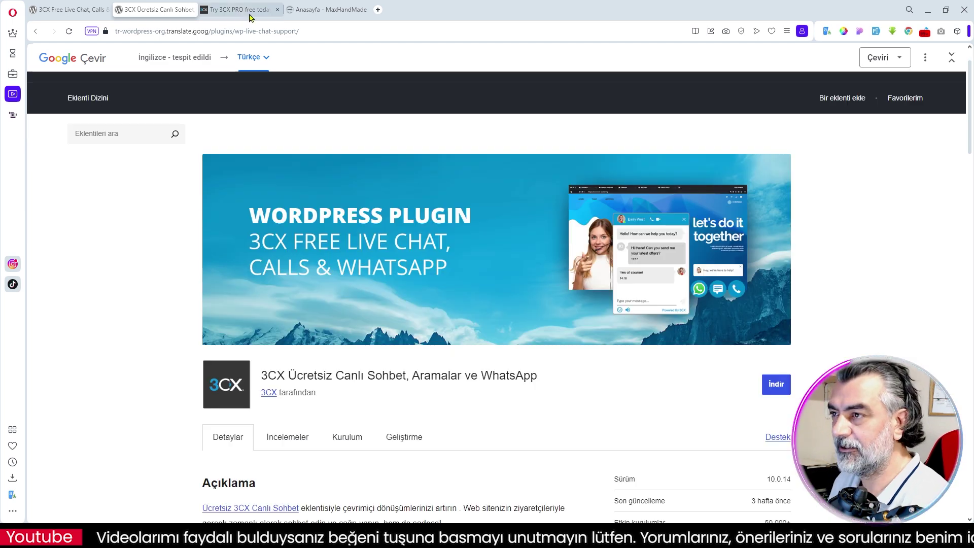
pyautogui.click(250, 14)
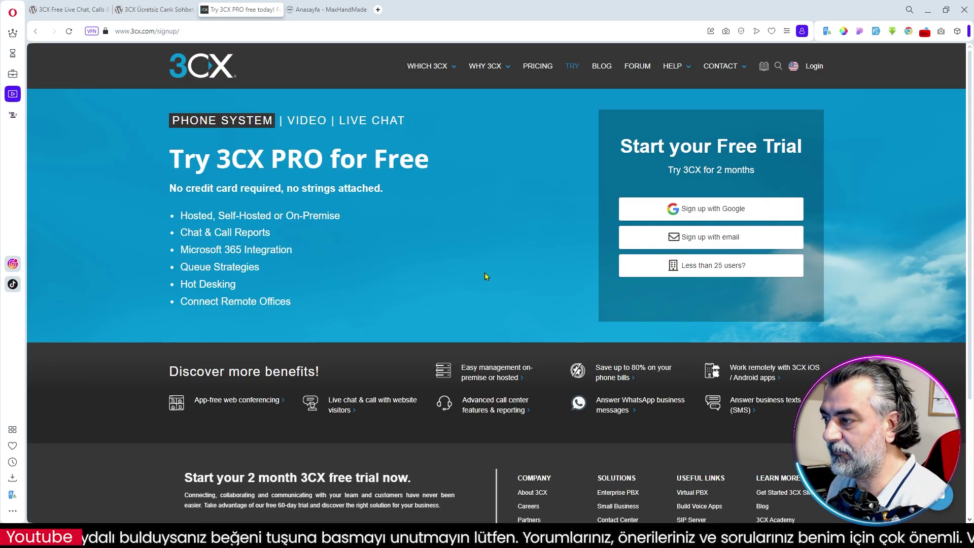
# - Review the 3CX PRICING plan cards, then switch to the 'Anasayfa - MaxHandMade' tab
pyautogui.click(539, 68)
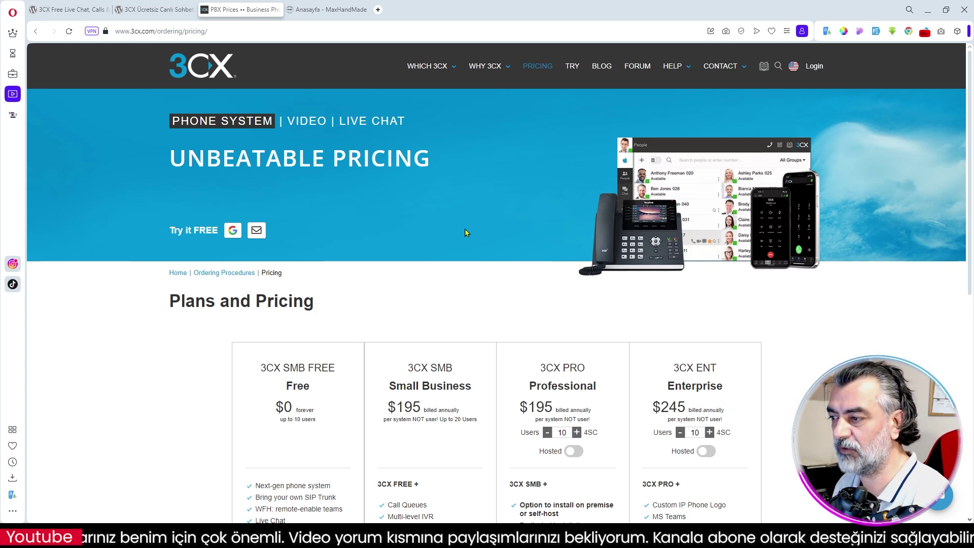
pyautogui.scroll(-3, 466, 232)
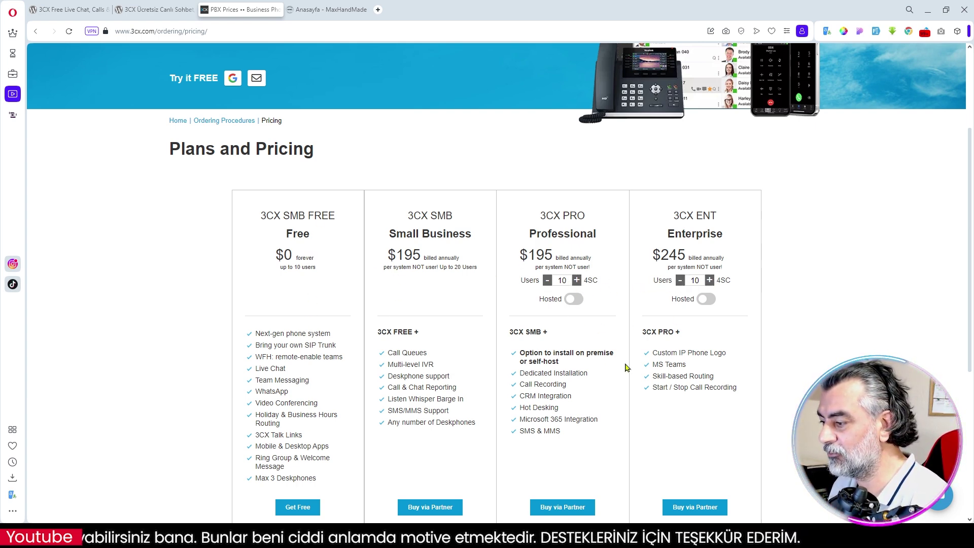
pyautogui.scroll(3, 625, 366)
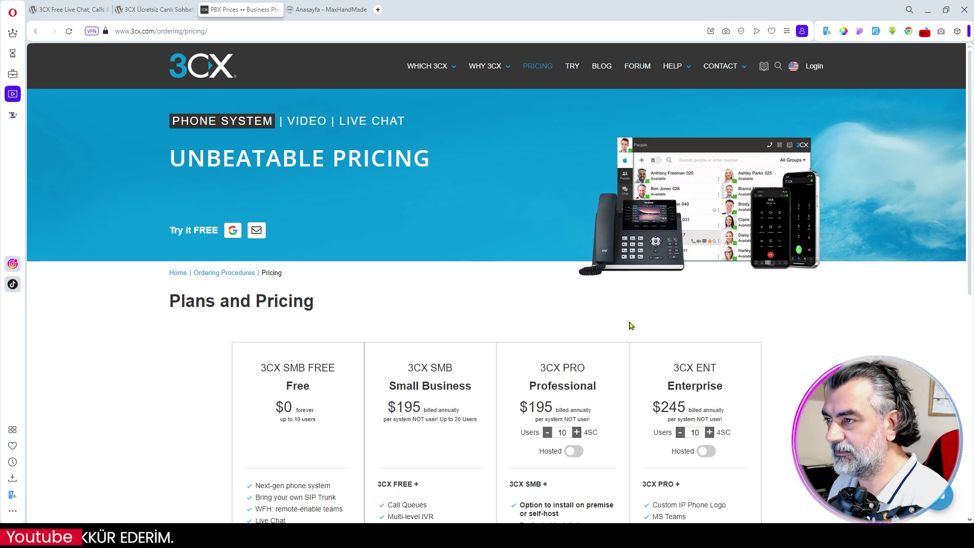
pyautogui.click(325, 10)
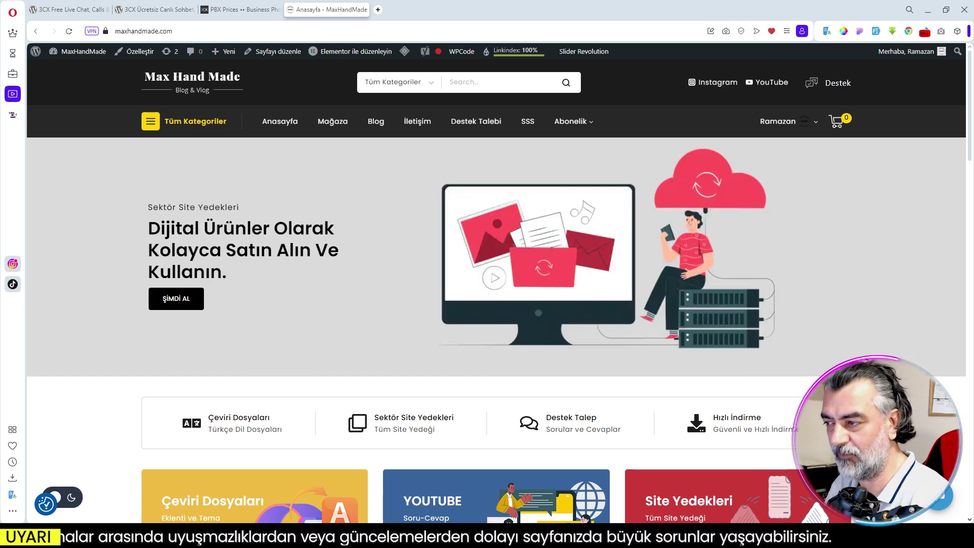
pyautogui.scroll(-3, 897, 324)
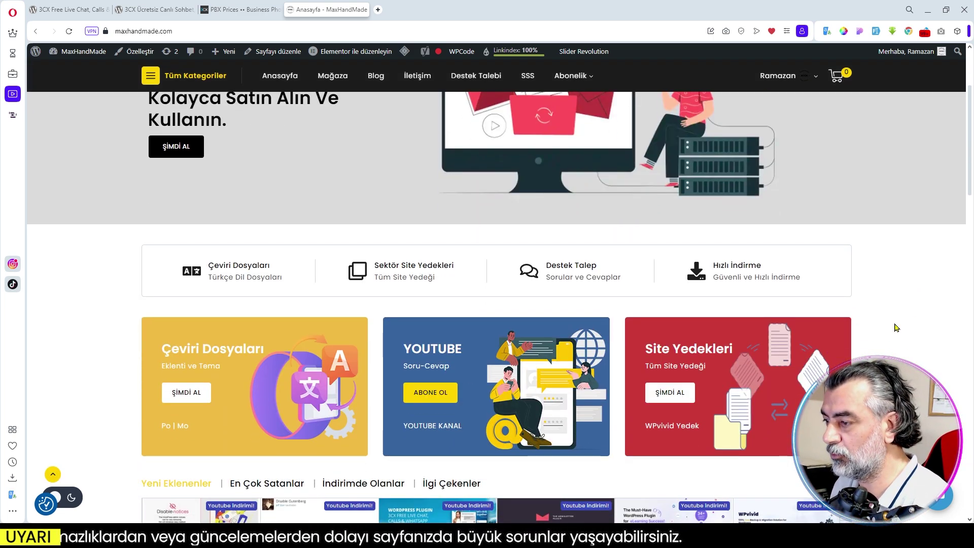
pyautogui.moveTo(970, 184); pyautogui.dragTo(966, 494)
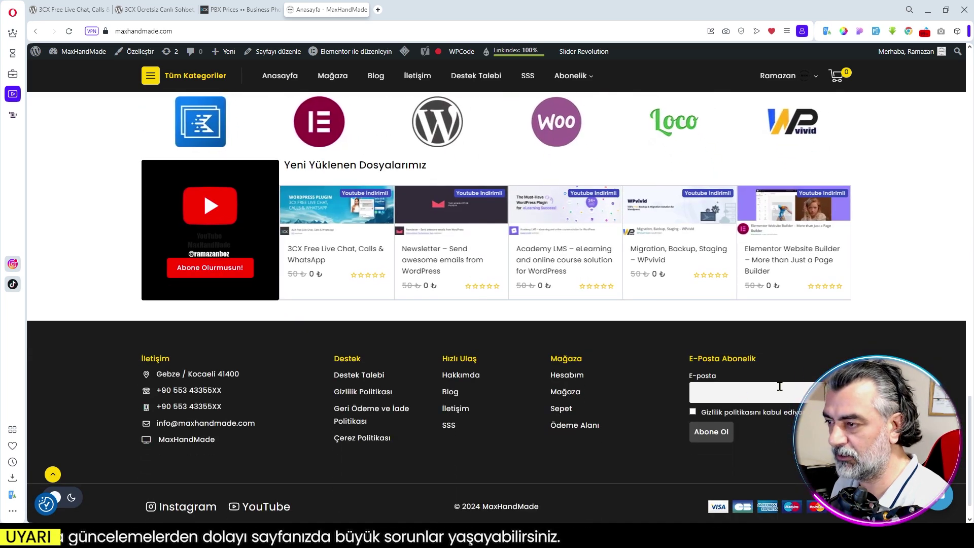
pyautogui.scroll(2, 967, 495)
pyautogui.scroll(14, 967, 495)
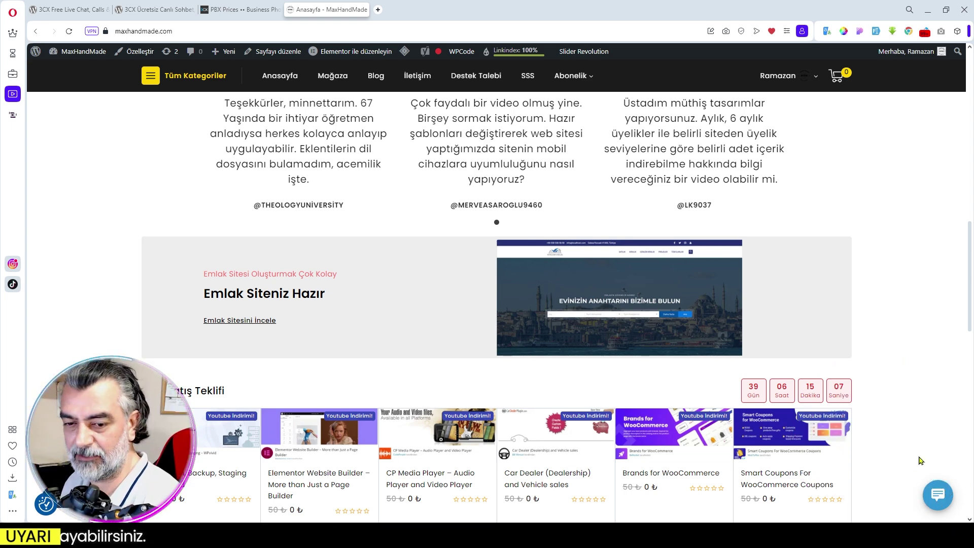
pyautogui.scroll(-1, 921, 461)
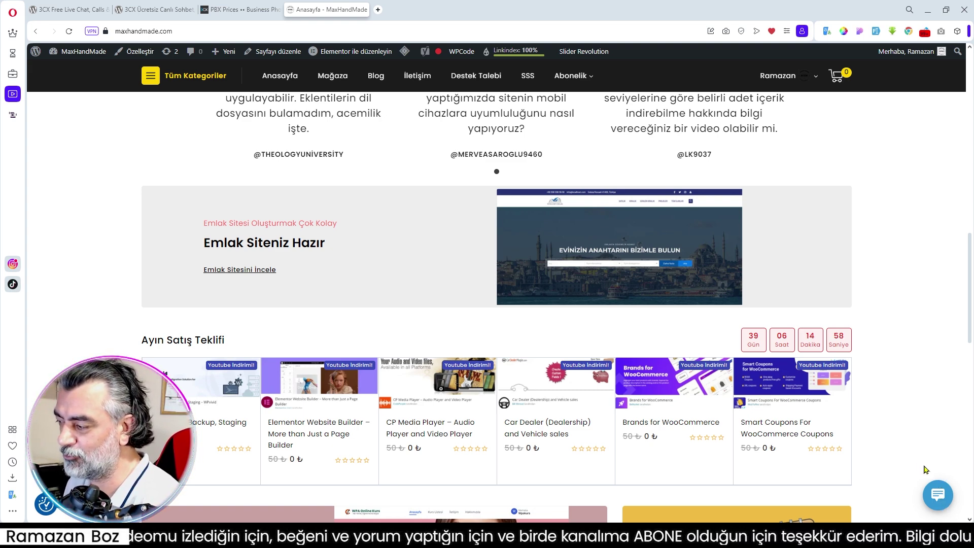
# - Open the round chat button's options and choose 'Chat with us' to start a live chat
pyautogui.click(938, 498)
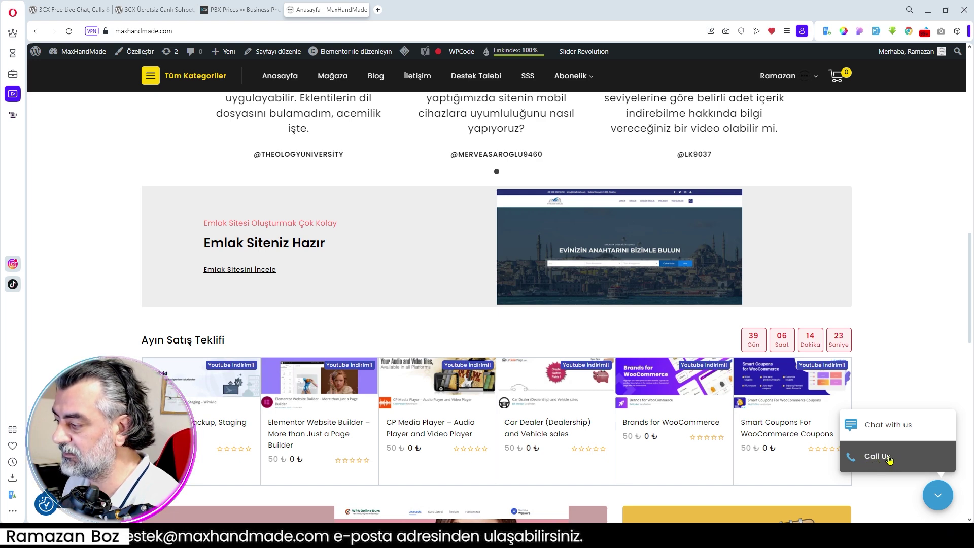
pyautogui.click(890, 426)
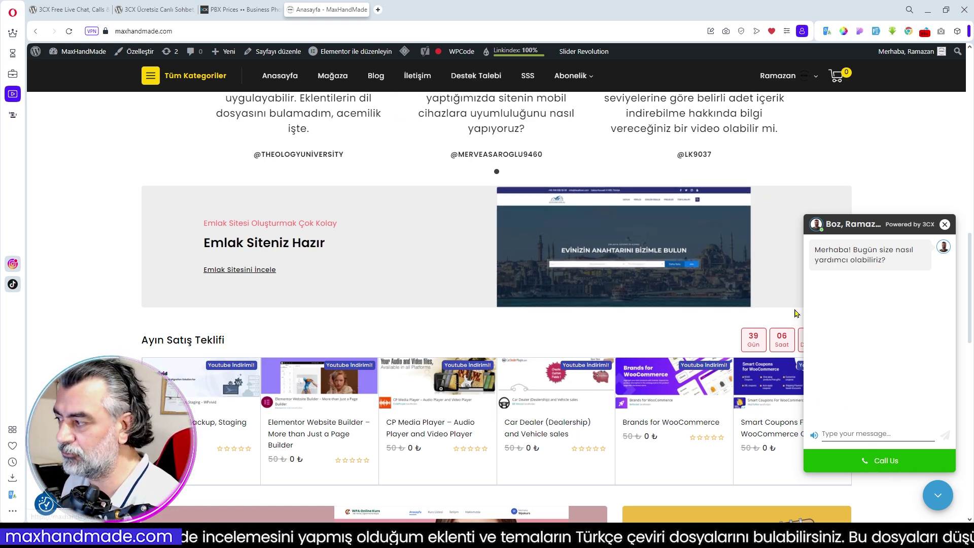
# - Go to the İletişim page and place a voice call with the green Call Us button
pyautogui.click(424, 77)
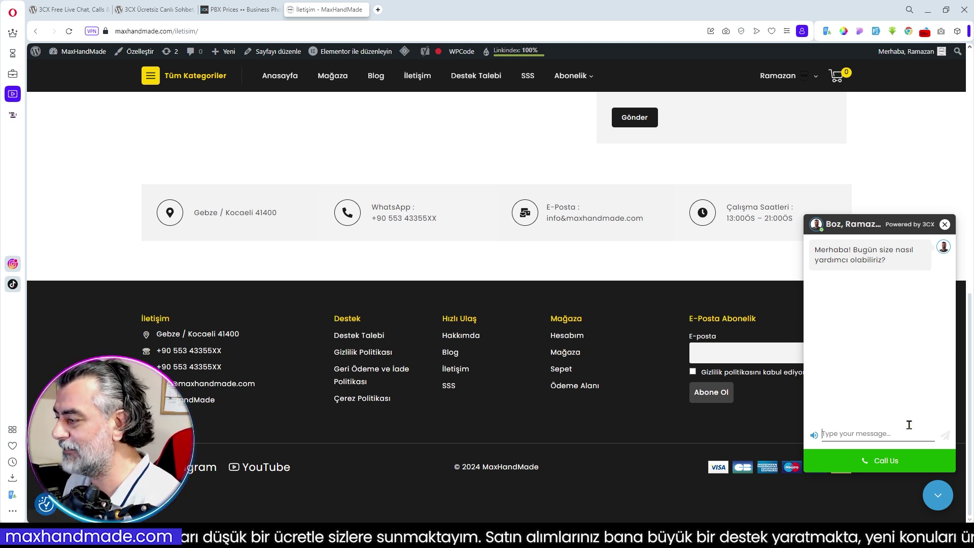
pyautogui.click(883, 465)
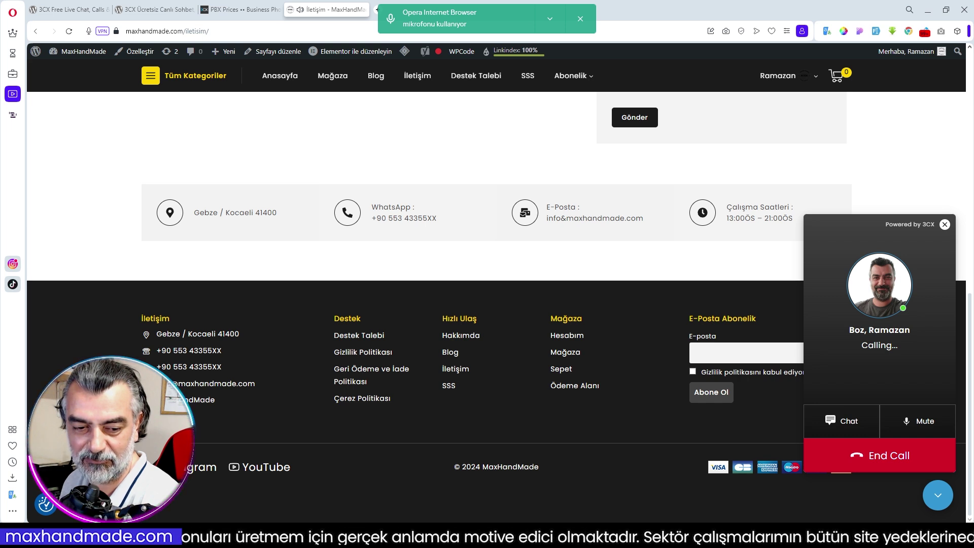
# - End the ongoing 3CX voice call from the chat widget
pyautogui.click(891, 457)
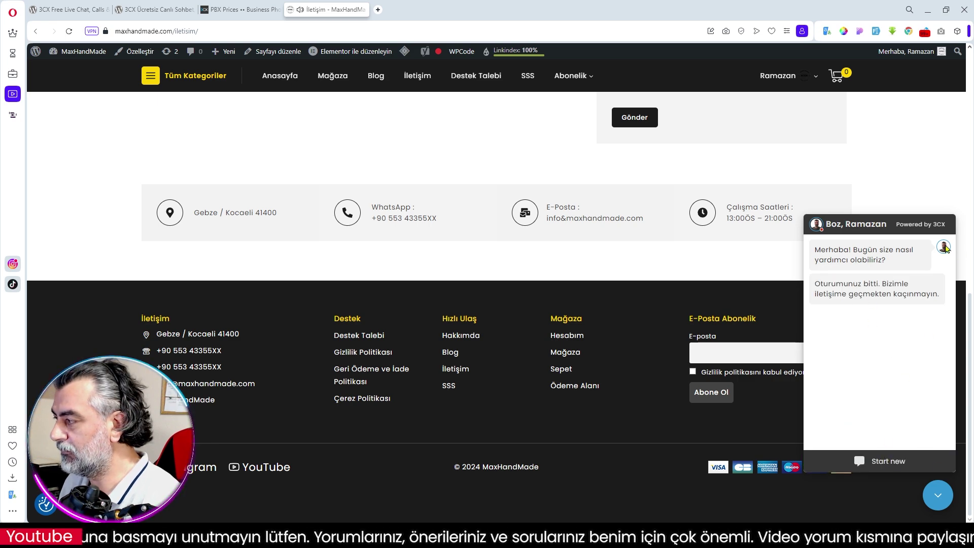
# - Reload the İletişim page with F5, then return via the Max Hand Made logo
pyautogui.press('F5')
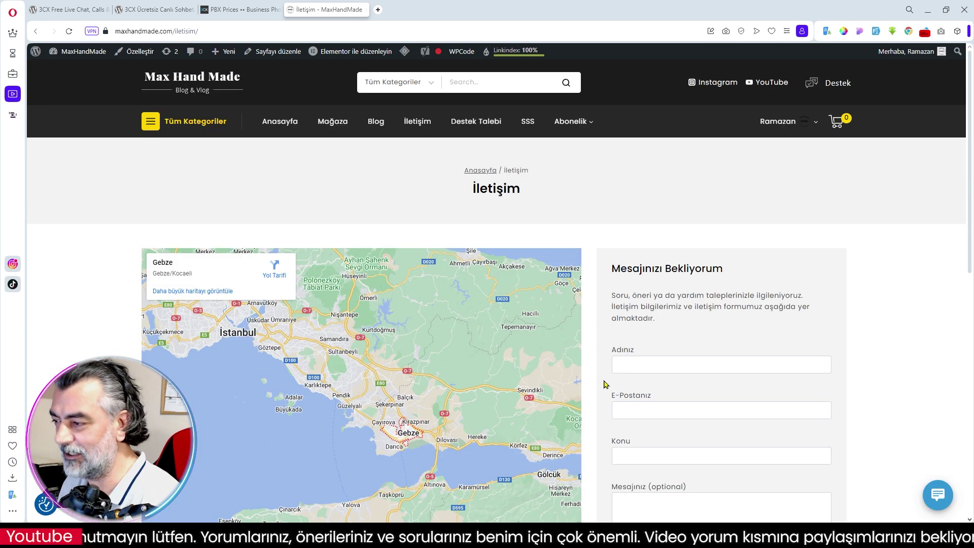
pyautogui.click(197, 86)
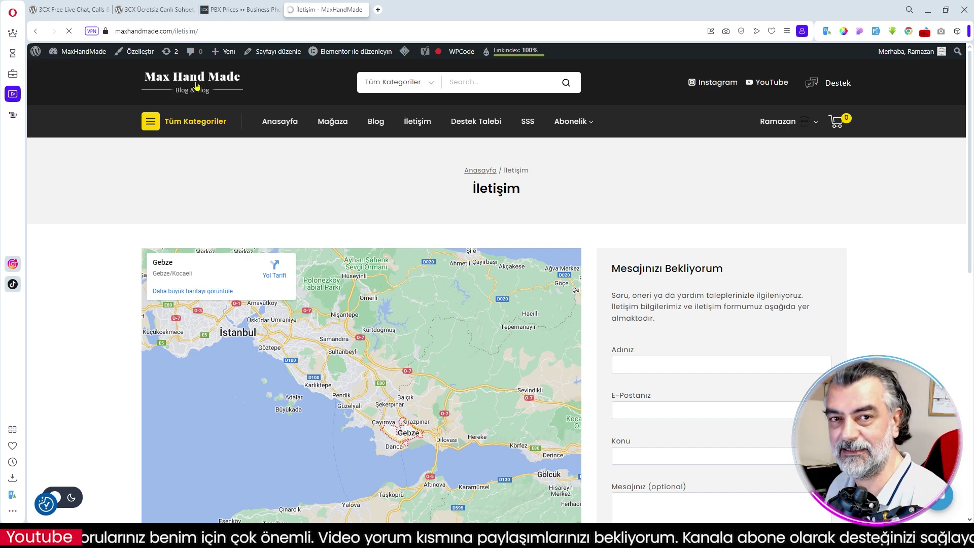
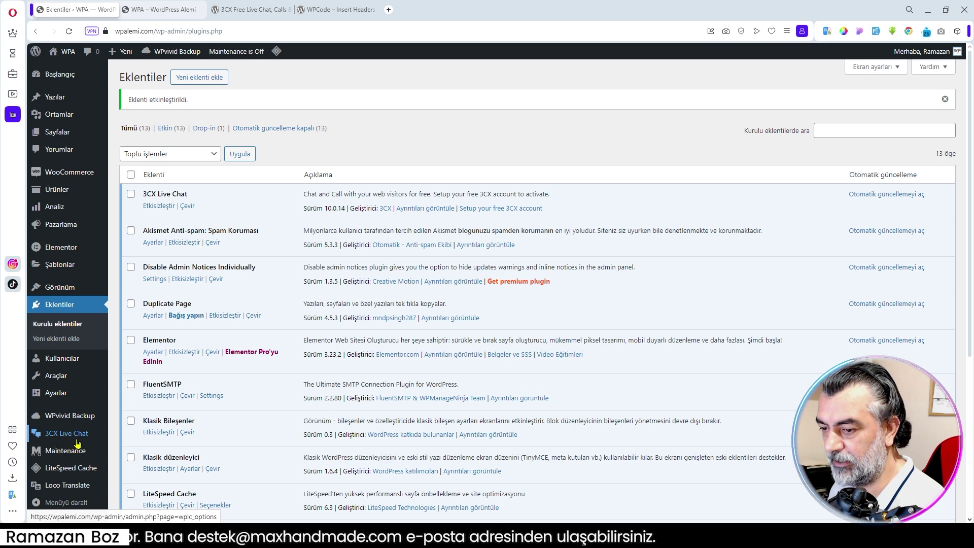
# - Open the 3CX Live Chat options in WordPress Admin and begin the 'Setup with email' sign-up
pyautogui.click(67, 435)
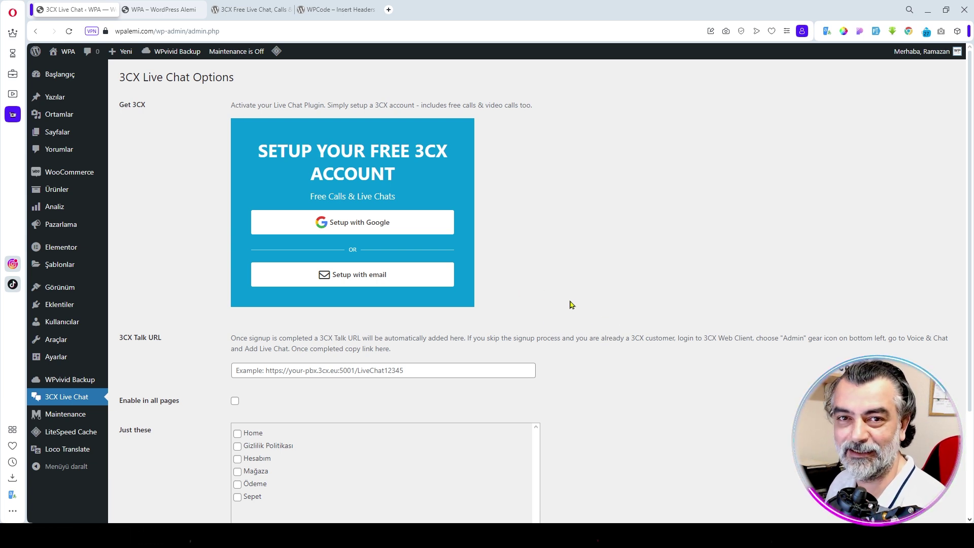
pyautogui.scroll(-1, 575, 303)
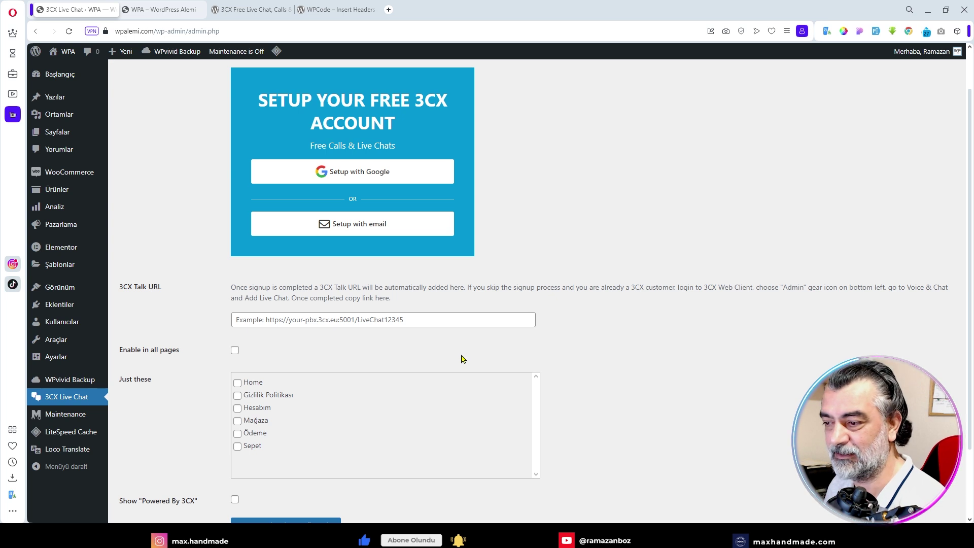
pyautogui.scroll(-2, 361, 359)
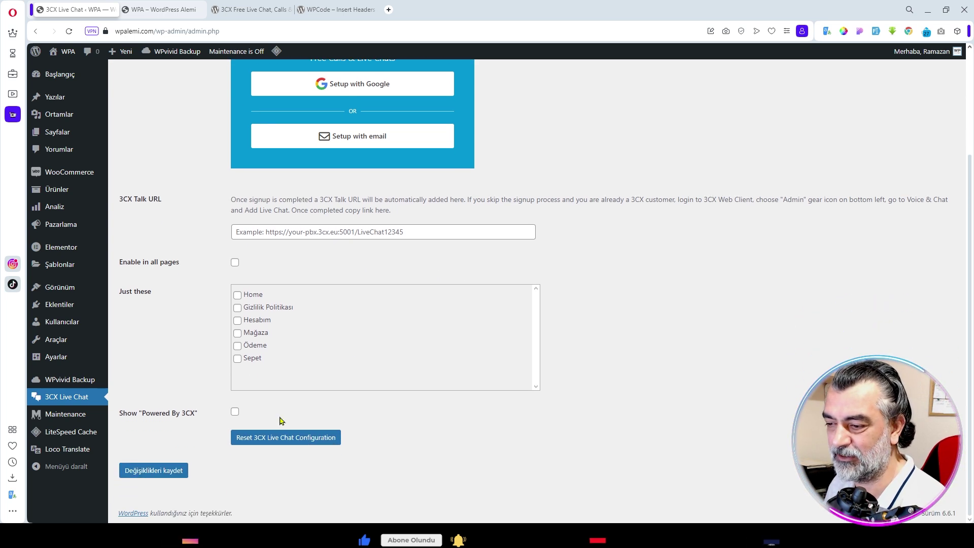
pyautogui.scroll(3, 434, 363)
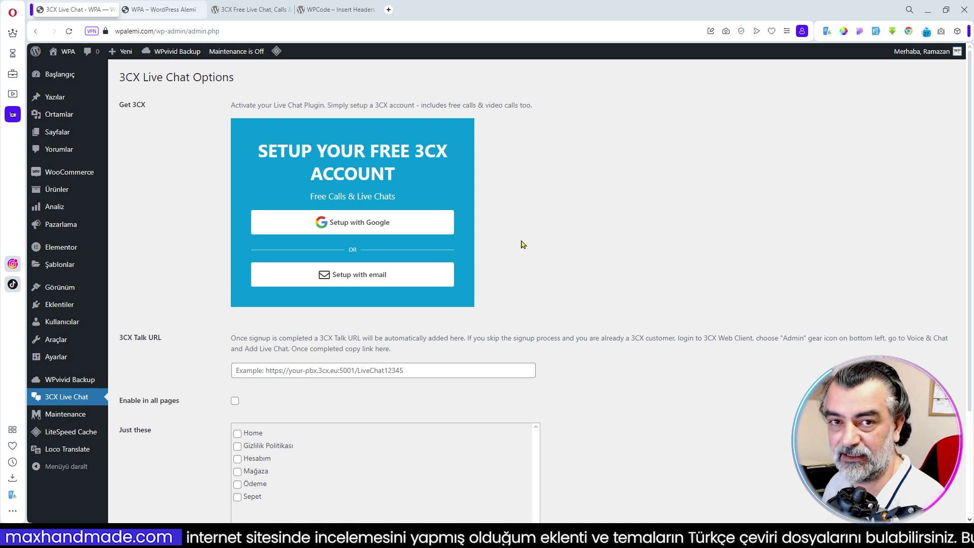
pyautogui.click(364, 282)
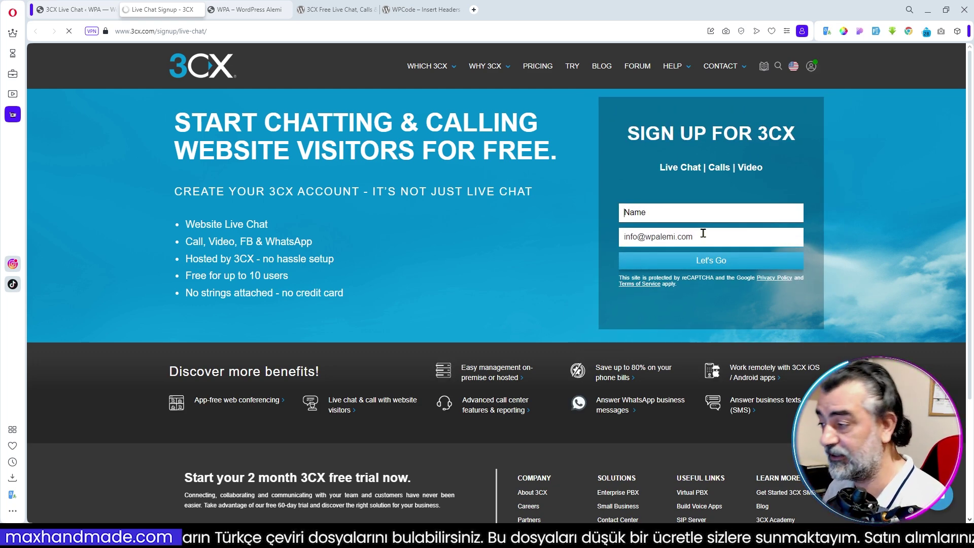
# - Submit the 3CX sign-up with the name 'wpalemi' and dismiss the already-registered alert
pyautogui.click(656, 214)
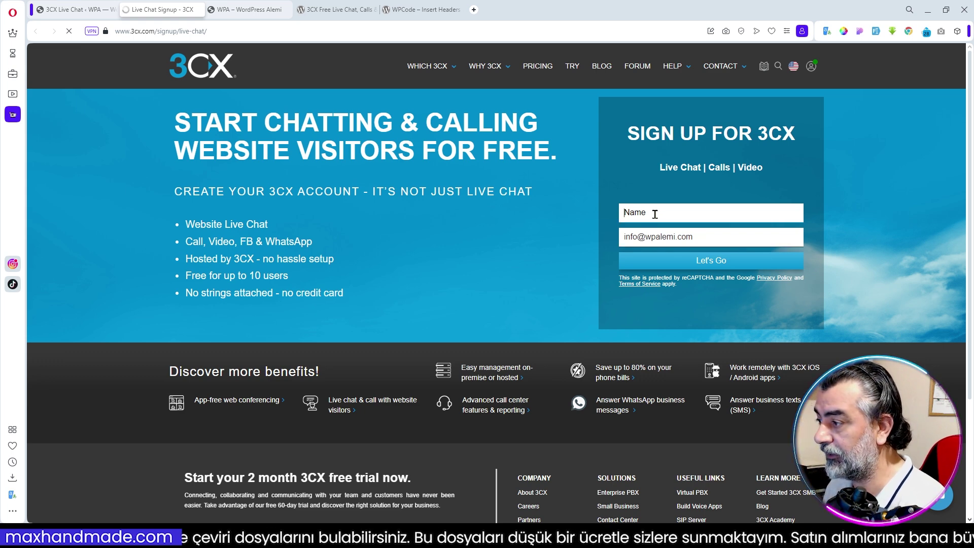
pyautogui.write('wpalemi')
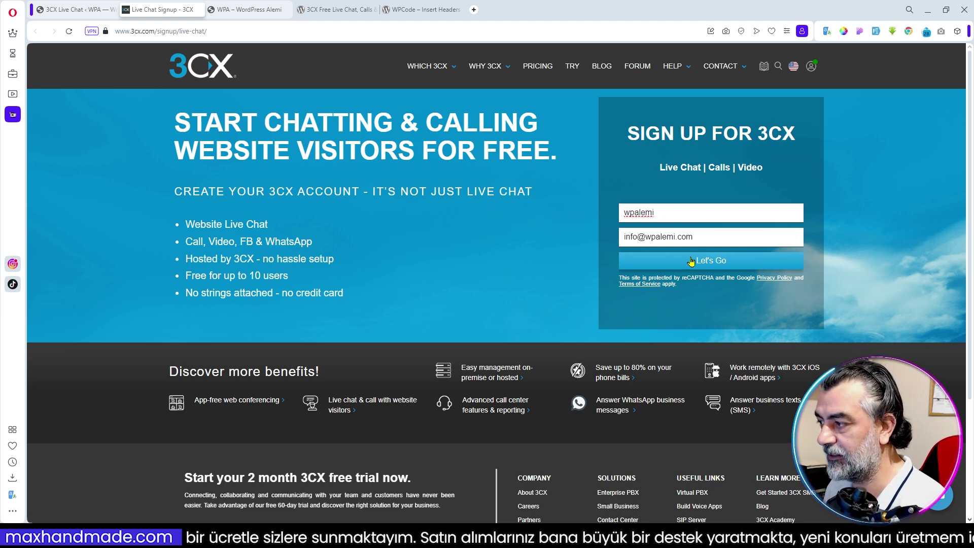
pyautogui.click(719, 265)
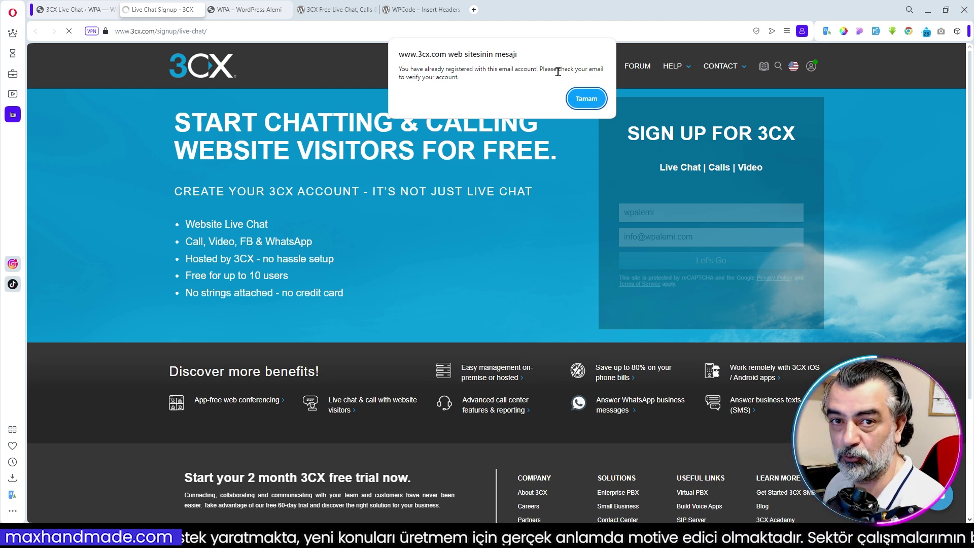
pyautogui.click(585, 100)
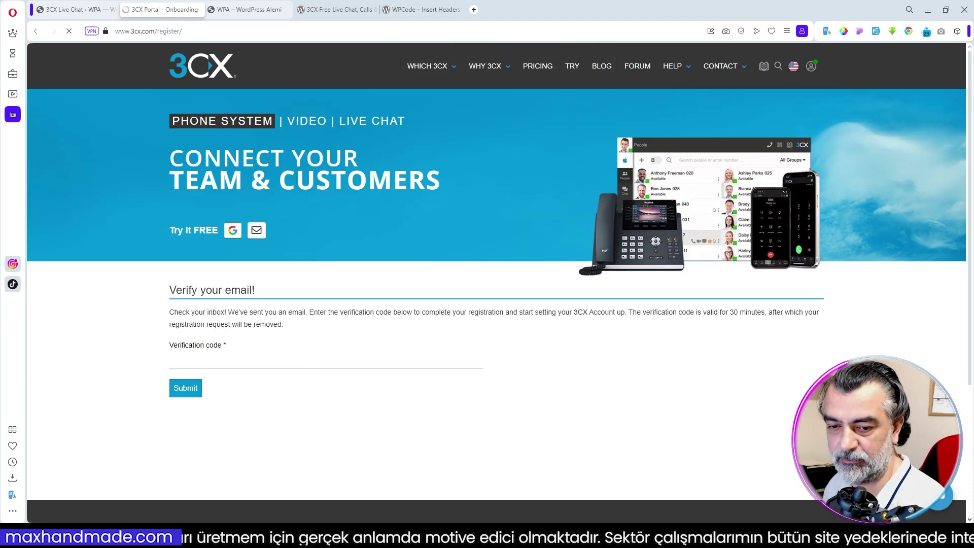
# - Copy the verification code from the Thunderbird email
pyautogui.hotkey('alt', 'Tab')
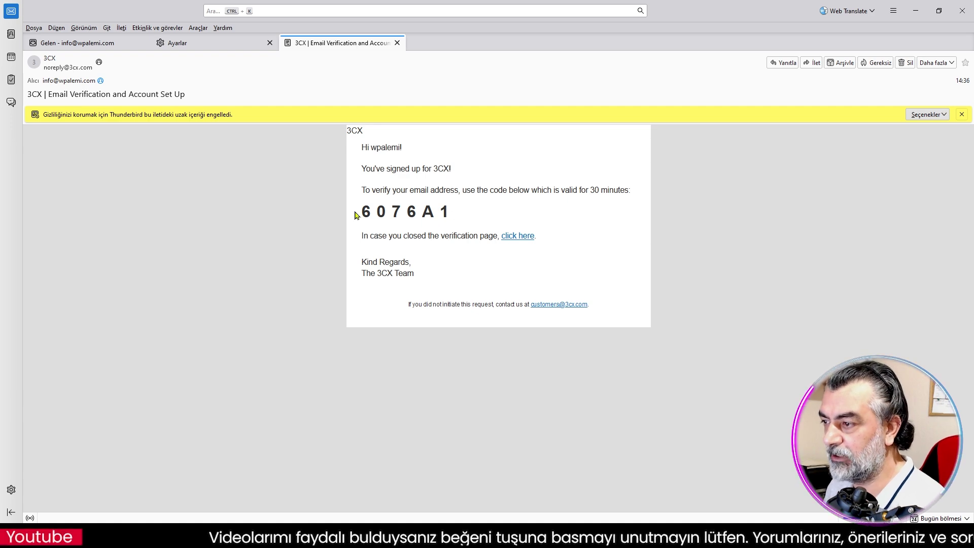
pyautogui.moveTo(364, 212); pyautogui.dragTo(449, 212)
pyautogui.hotkey('ctrl', 'c')
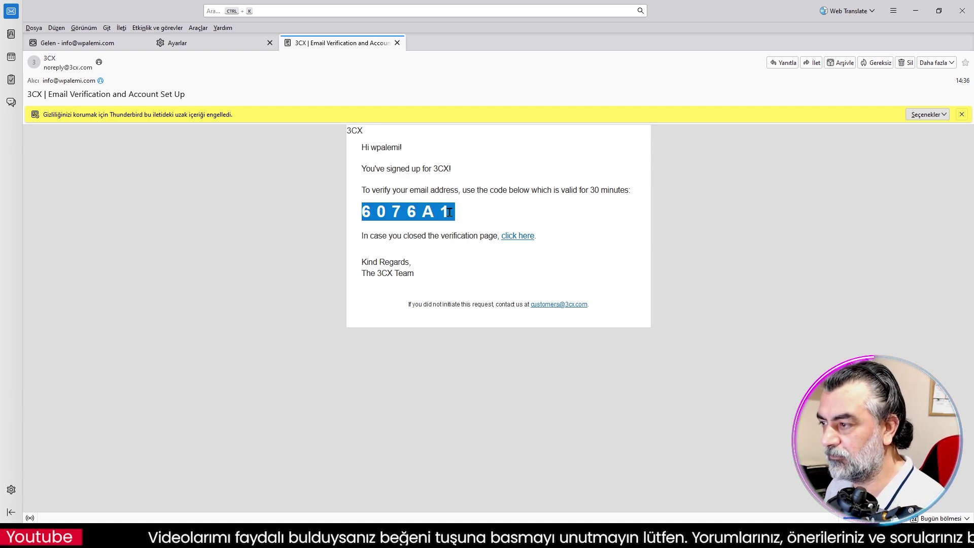
pyautogui.hotkey('alt', 'Tab')
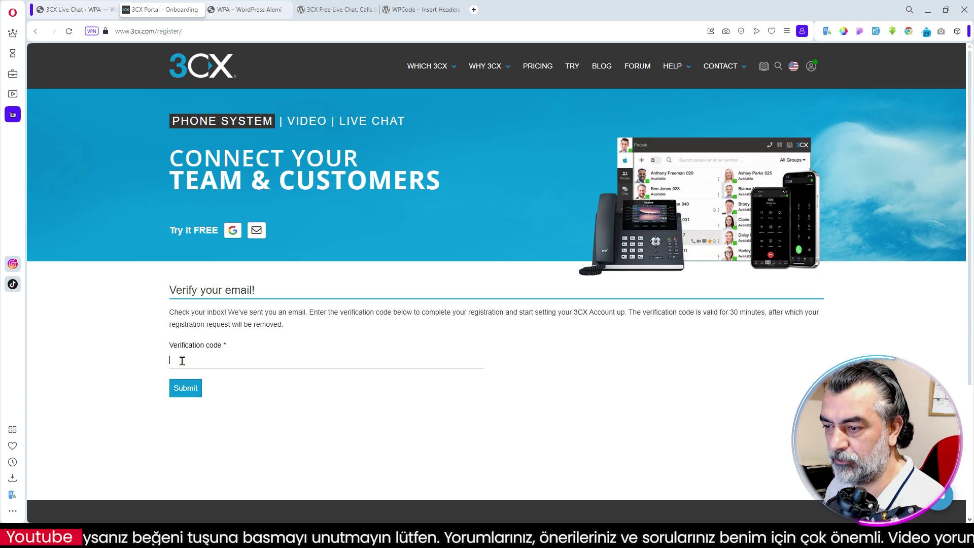
# - Paste the emailed verification code and submit it
pyautogui.click(182, 361)
pyautogui.hotkey('ctrl', 'v')
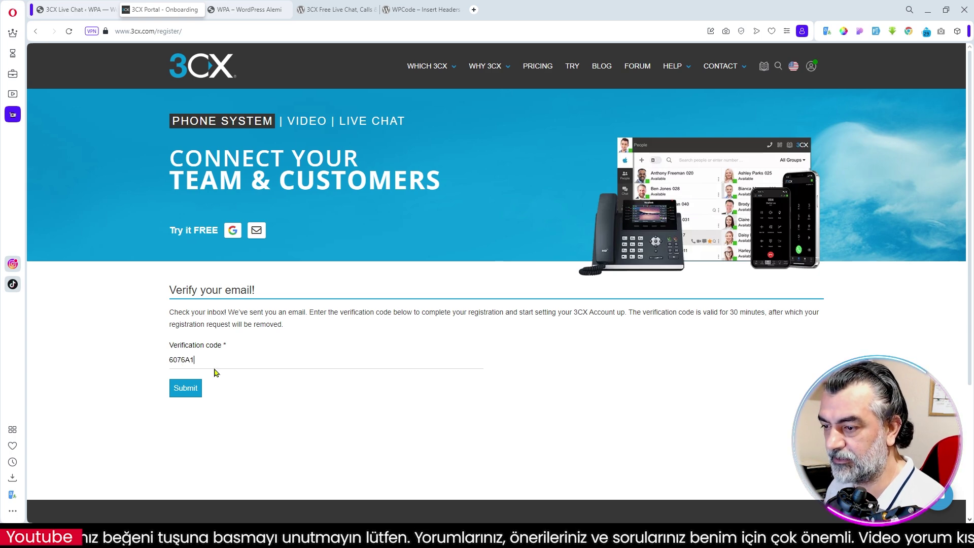
pyautogui.click(185, 388)
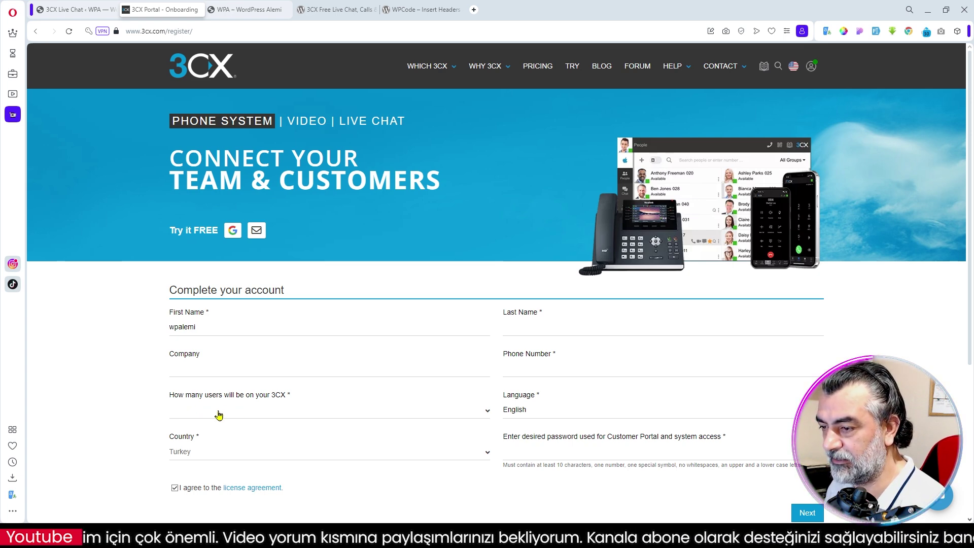
# - Fill in account details: 1-10 users, English, last name 'wordpress', company Wpalemi, a generated password
pyautogui.click(238, 411)
pyautogui.click(211, 430)
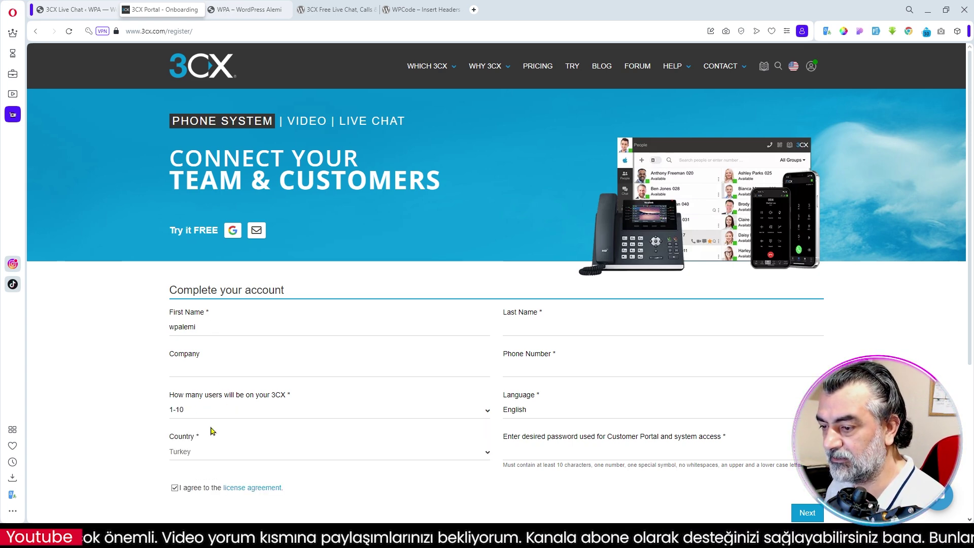
pyautogui.click(574, 409)
pyautogui.scroll(-4, 583, 431)
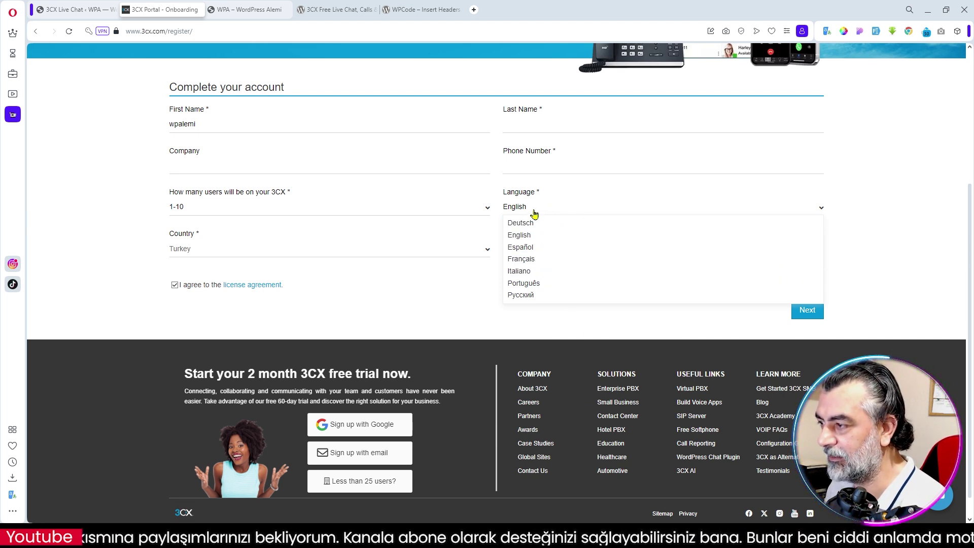
pyautogui.click(551, 237)
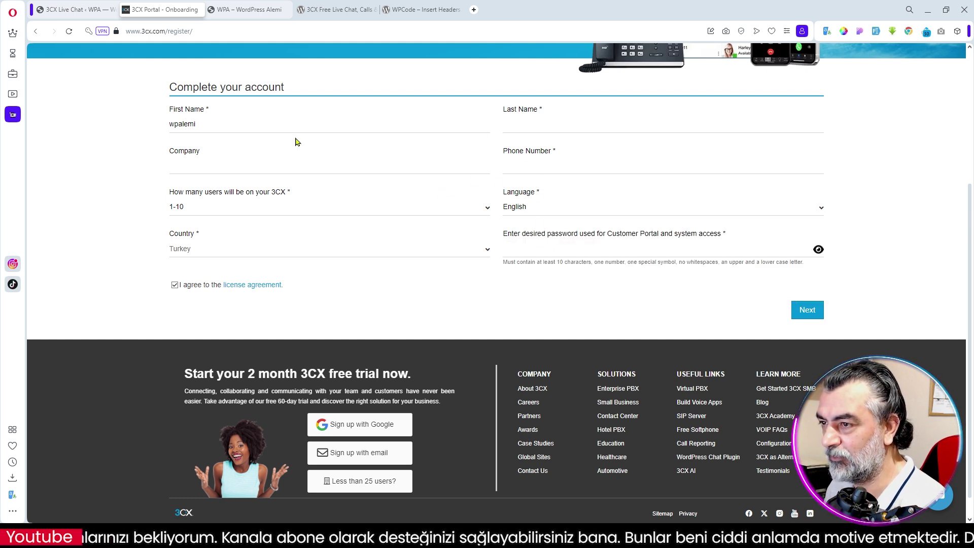
pyautogui.write('wordpress')
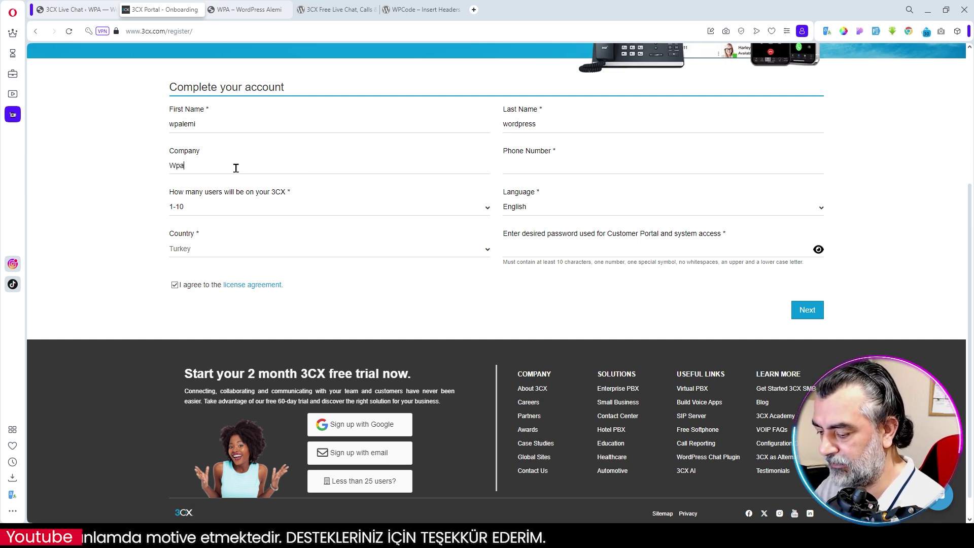
pyautogui.click(208, 169)
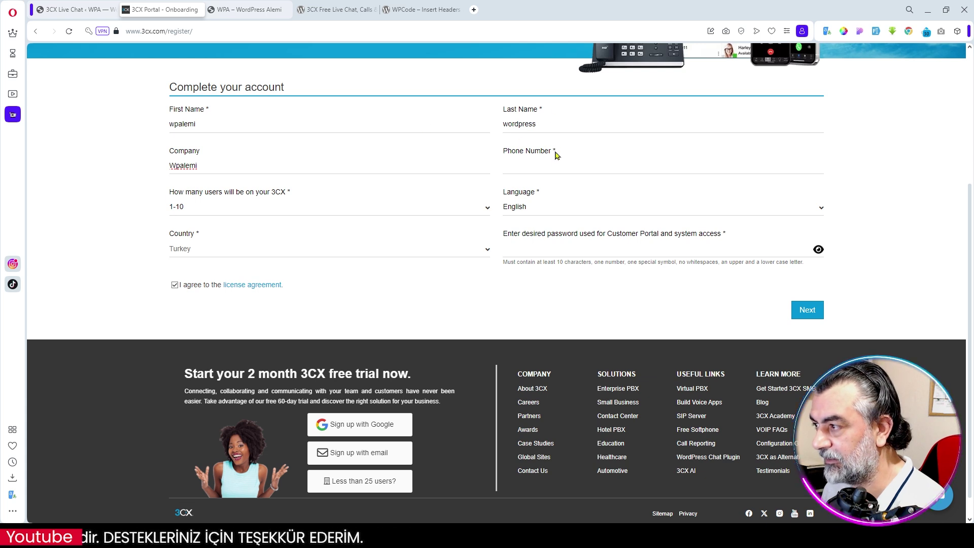
pyautogui.click(539, 170)
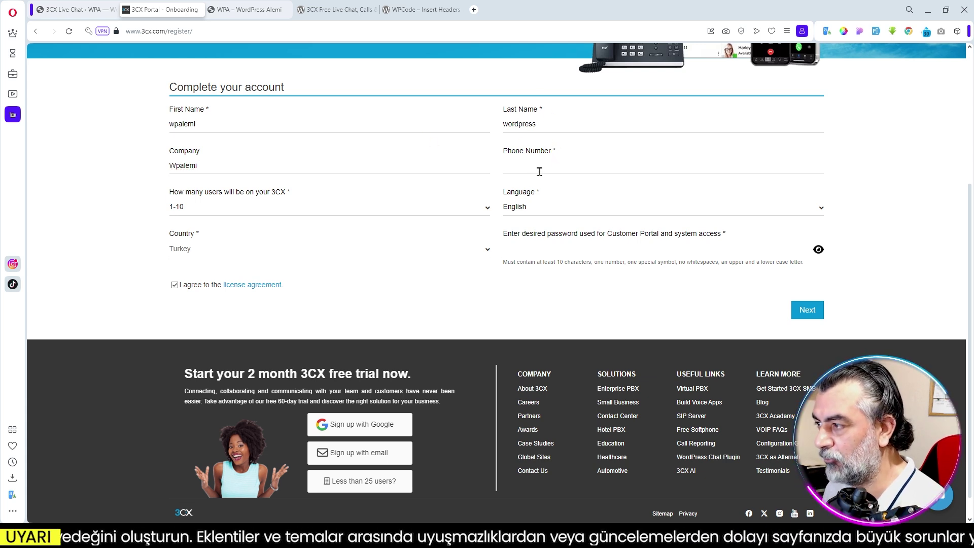
pyautogui.click(520, 248)
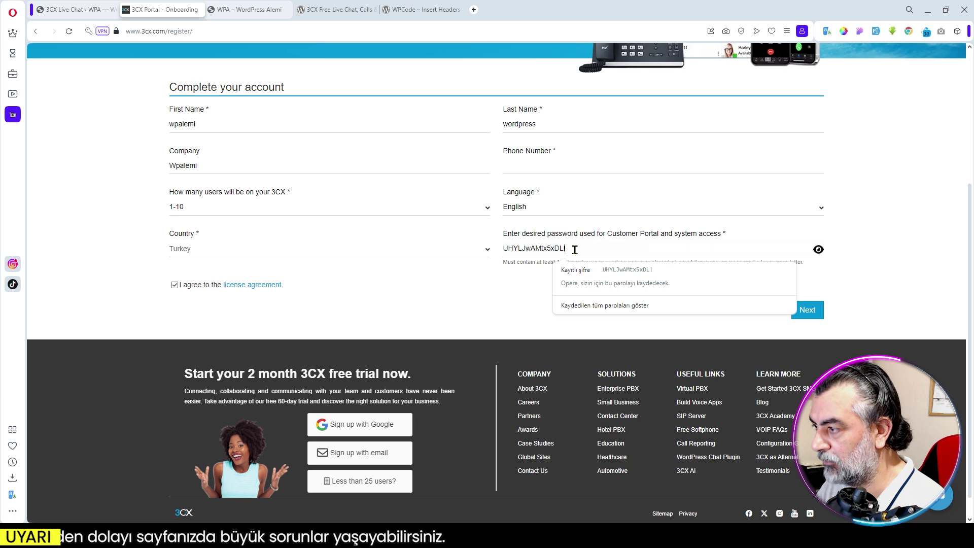
pyautogui.moveTo(566, 248); pyautogui.dragTo(504, 248)
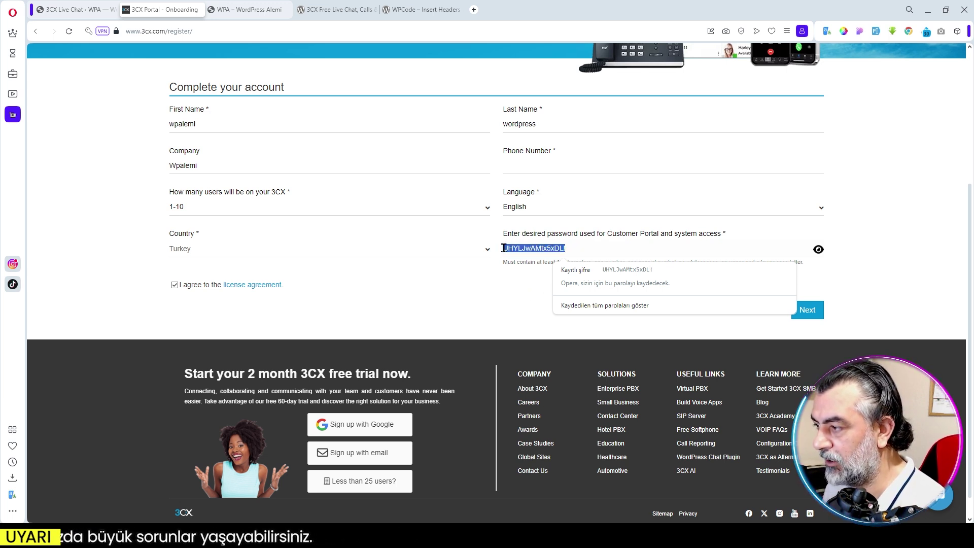
pyautogui.click(562, 257)
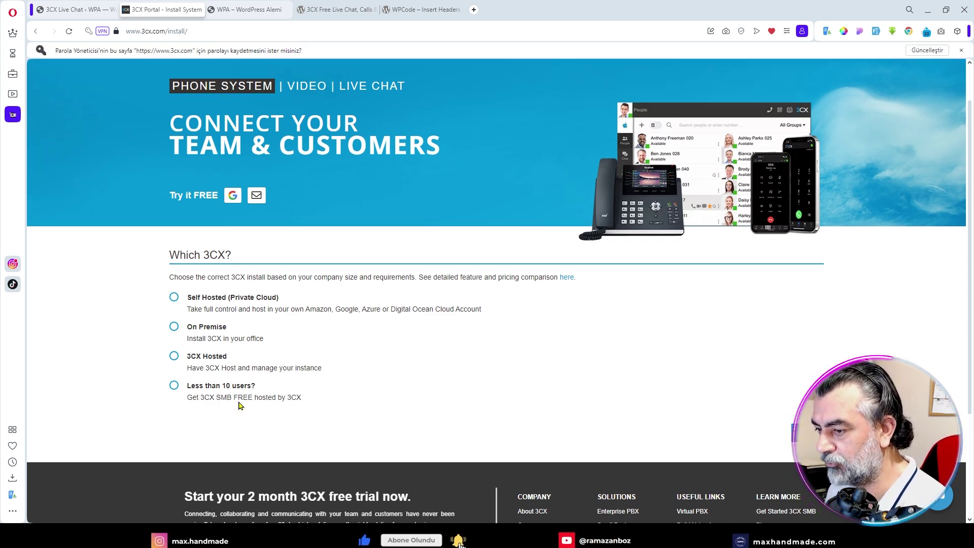
# - Choose the free hosted 'Less than 10 users' option and log in to the new 3CX system
pyautogui.click(195, 396)
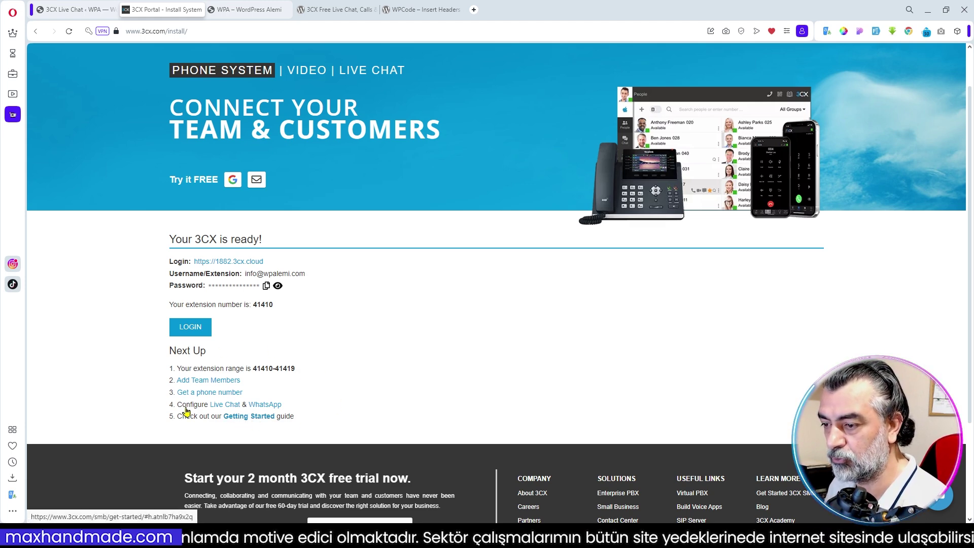
pyautogui.click(227, 262)
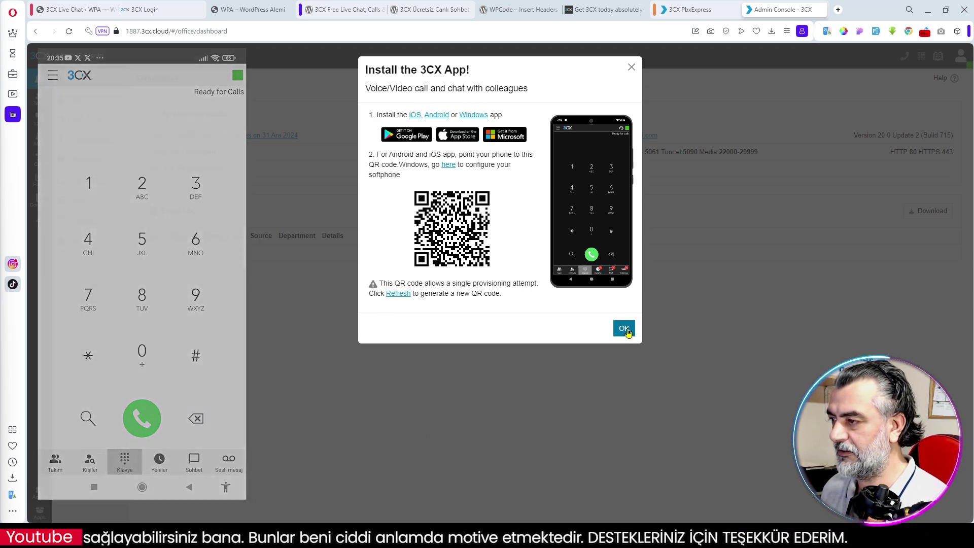
# - Dismiss the app install prompt and open the personal Settings General page from the '...' menu
pyautogui.click(624, 329)
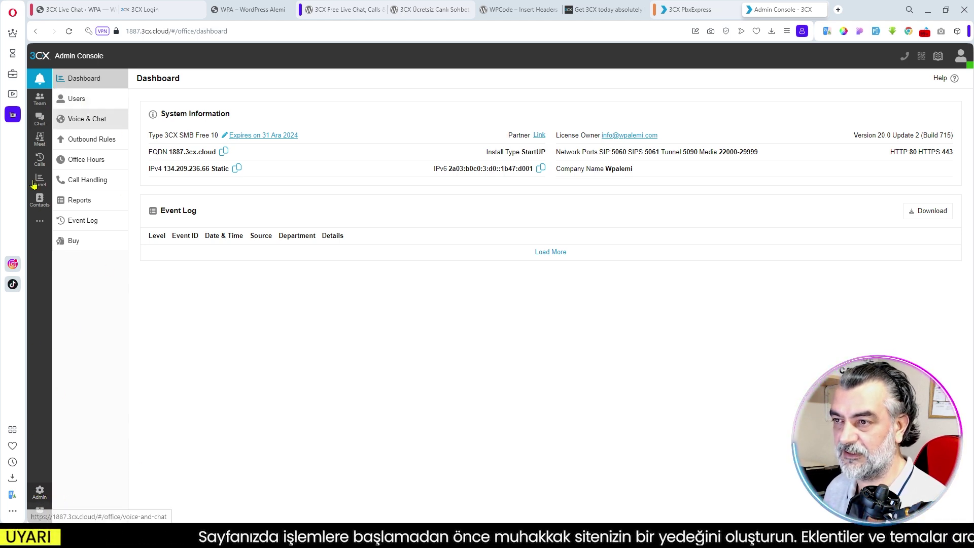
pyautogui.click(43, 227)
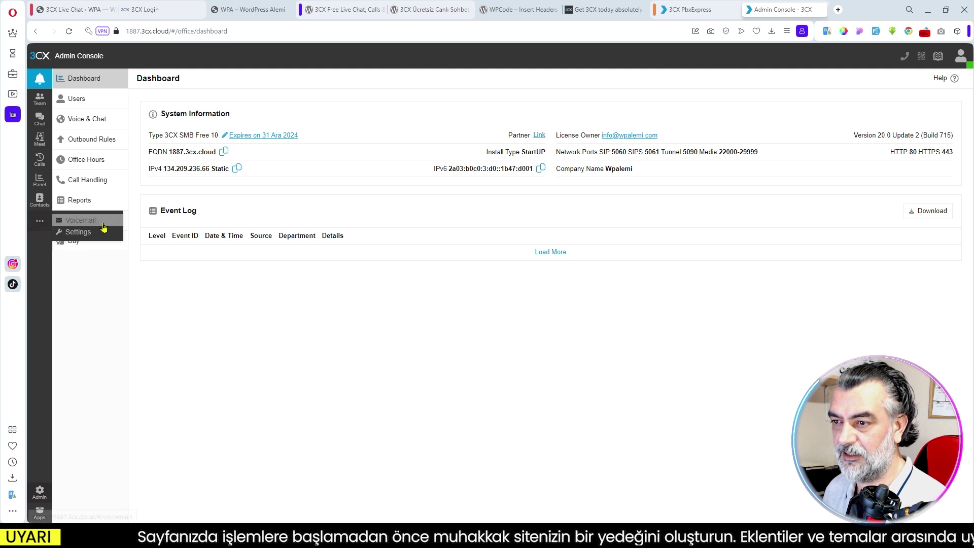
pyautogui.click(79, 233)
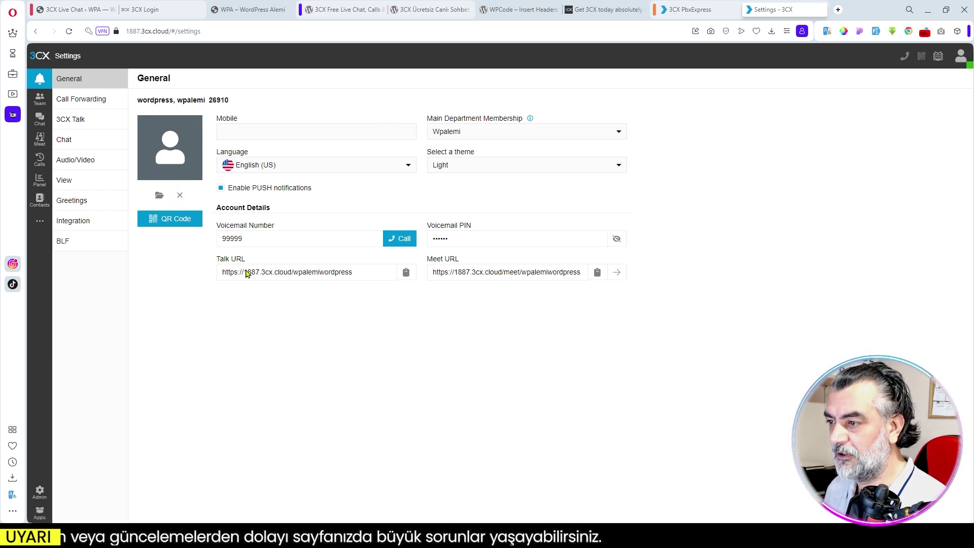
# - Set the web client's interface language to Türkçe
pyautogui.click(297, 165)
pyautogui.scroll(-3, 359, 246)
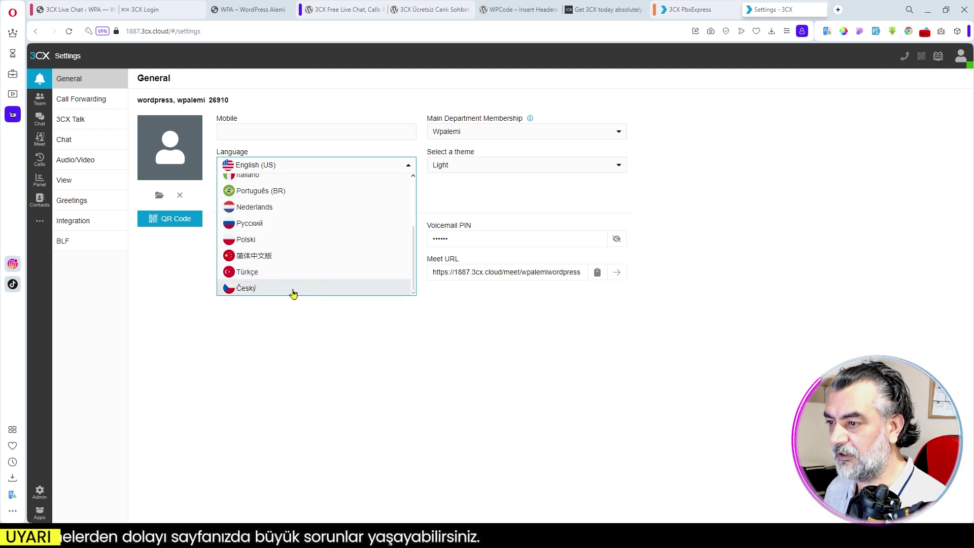
pyautogui.click(269, 273)
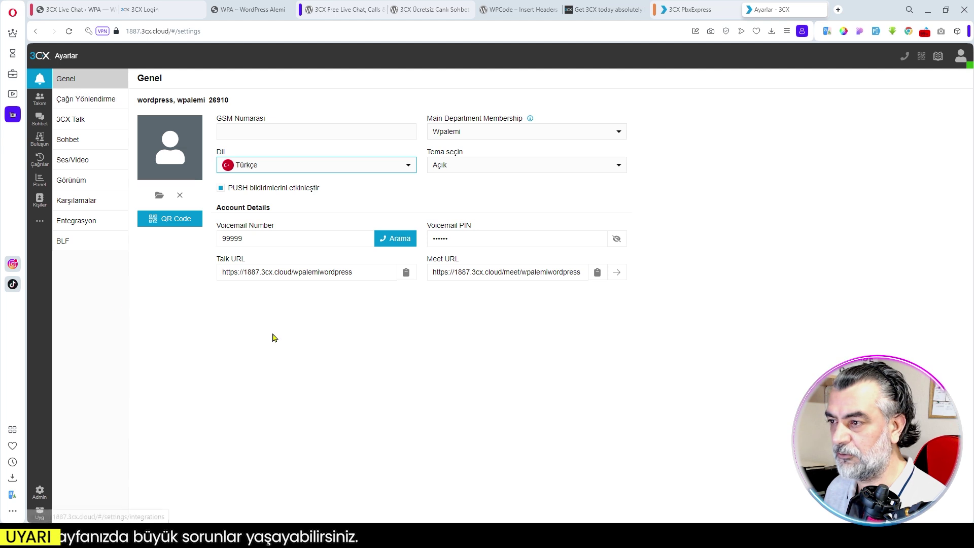
pyautogui.click(85, 101)
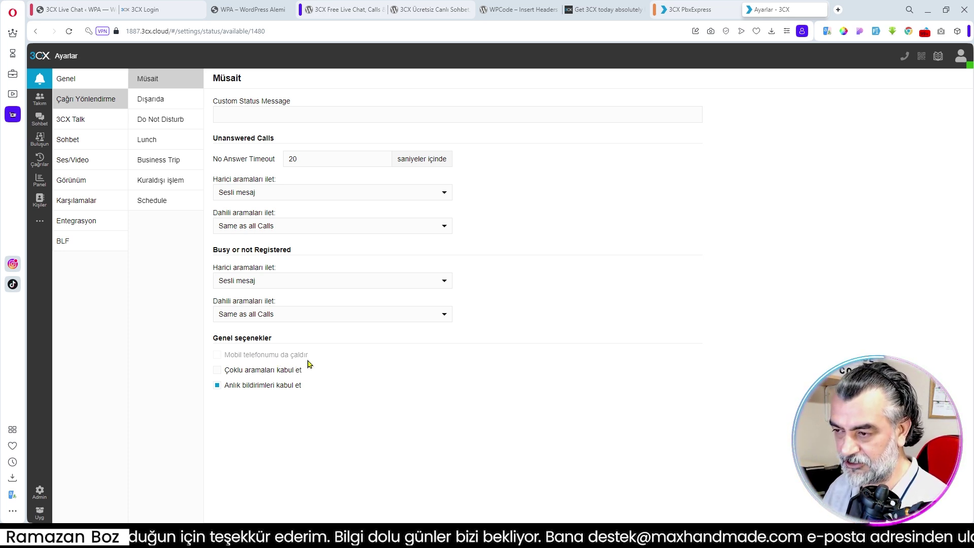
# - Review the forwarding rules for Dışarıda, the Kuraldışı işlem exceptions and the forwarding schedule
pyautogui.click(153, 99)
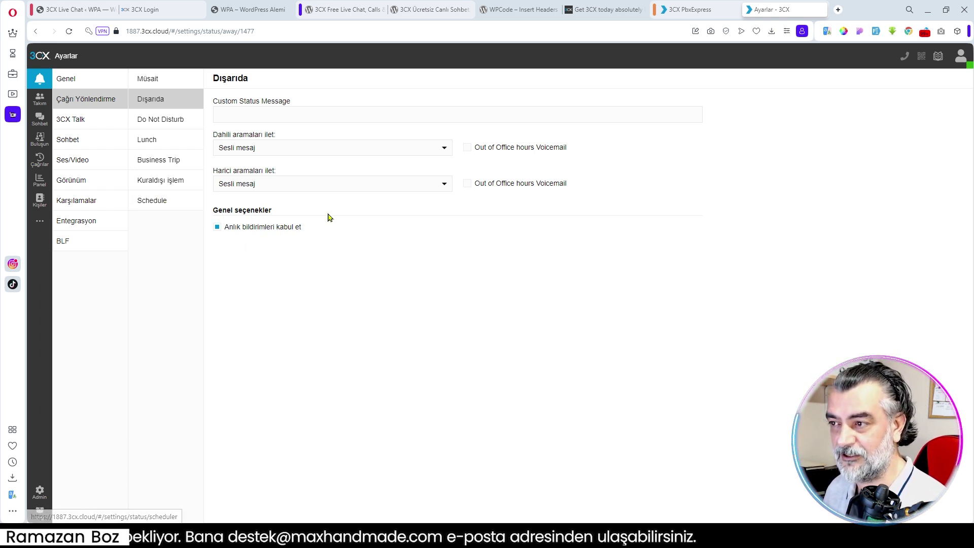
pyautogui.click(178, 187)
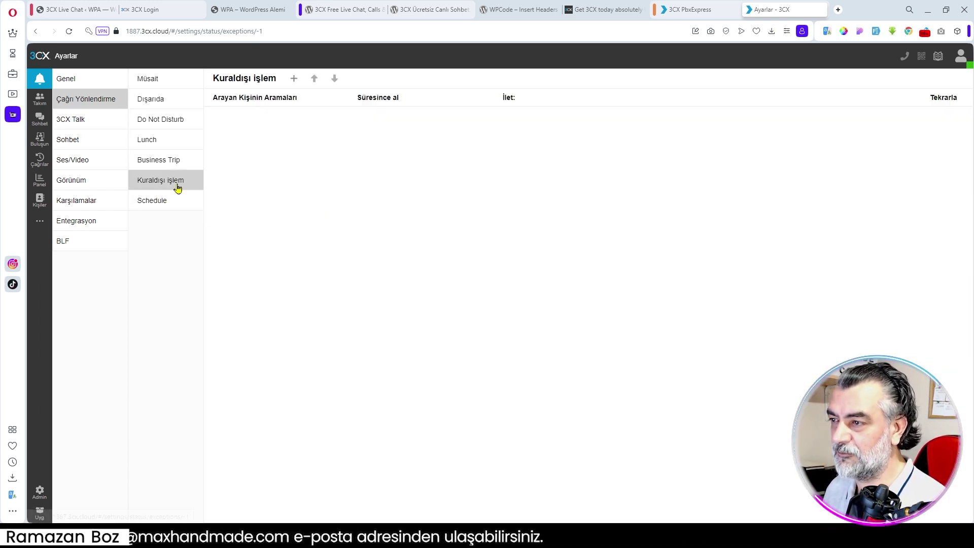
pyautogui.click(161, 199)
pyautogui.click(92, 120)
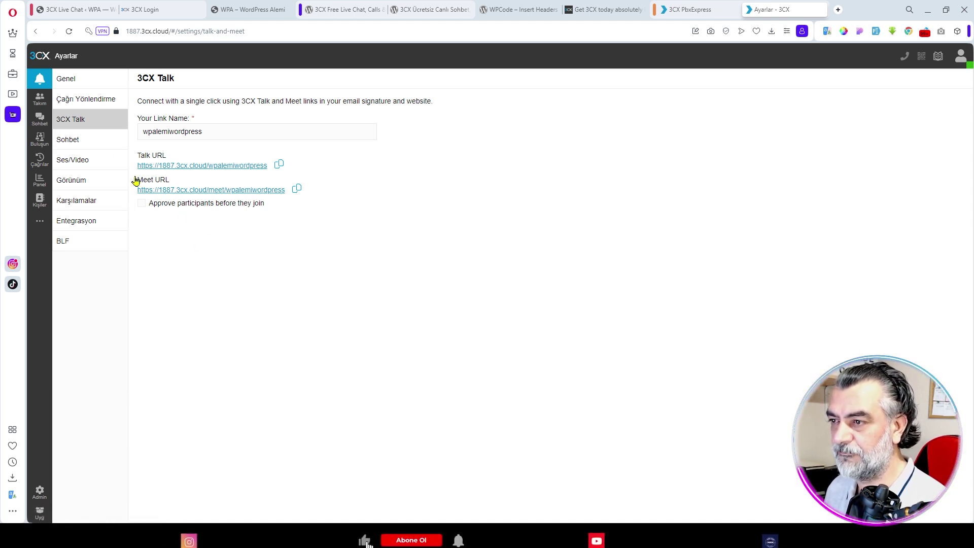
# - Allow camera and microphone access on the Ses/Video settings page
pyautogui.click(76, 144)
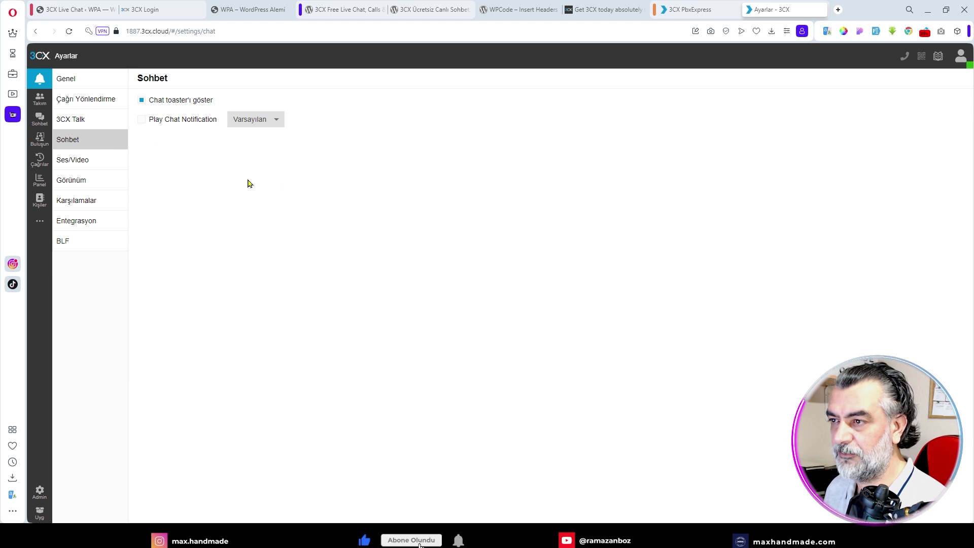
pyautogui.click(71, 159)
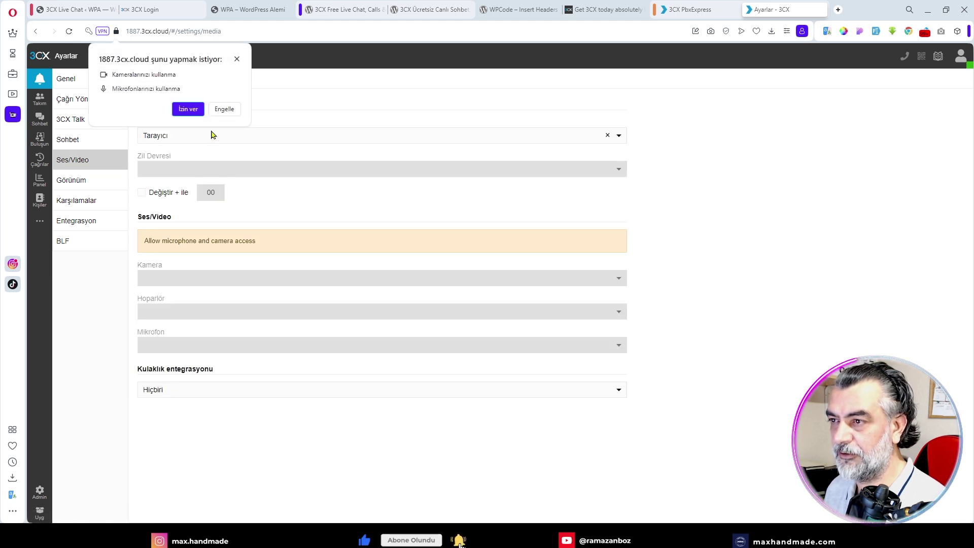
pyautogui.click(187, 110)
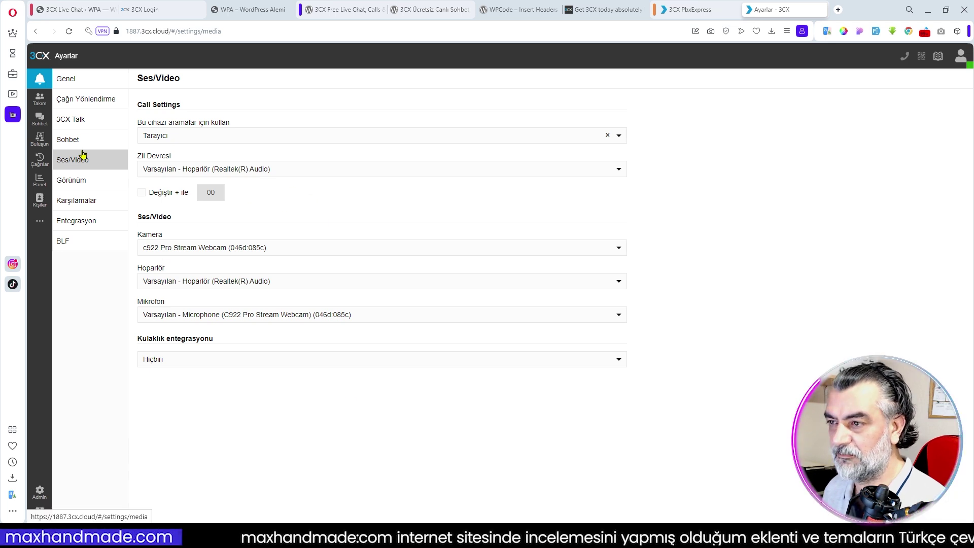
# - Look through the Görünüm, Karşılamalar, Entegrasyon and BLF settings, then go to the admin dashboard
pyautogui.click(87, 182)
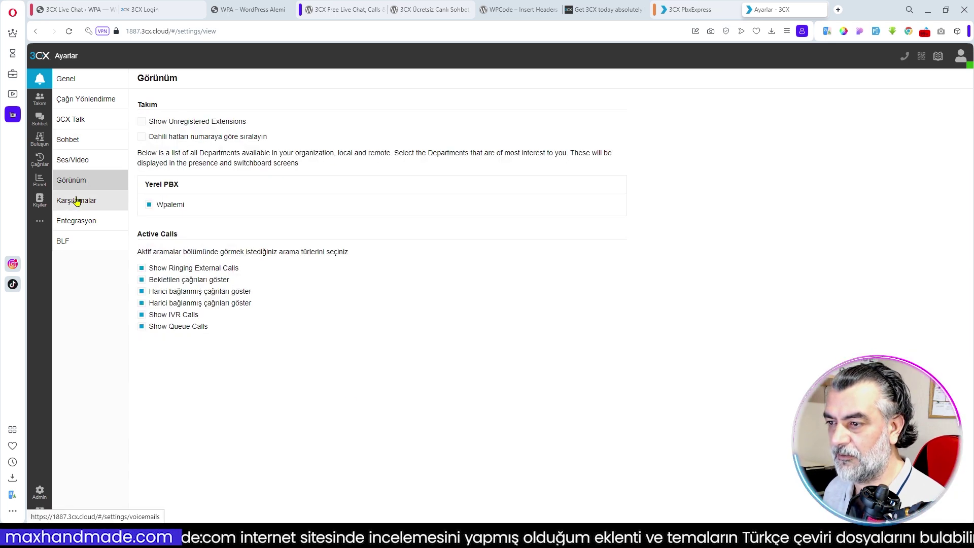
pyautogui.click(79, 202)
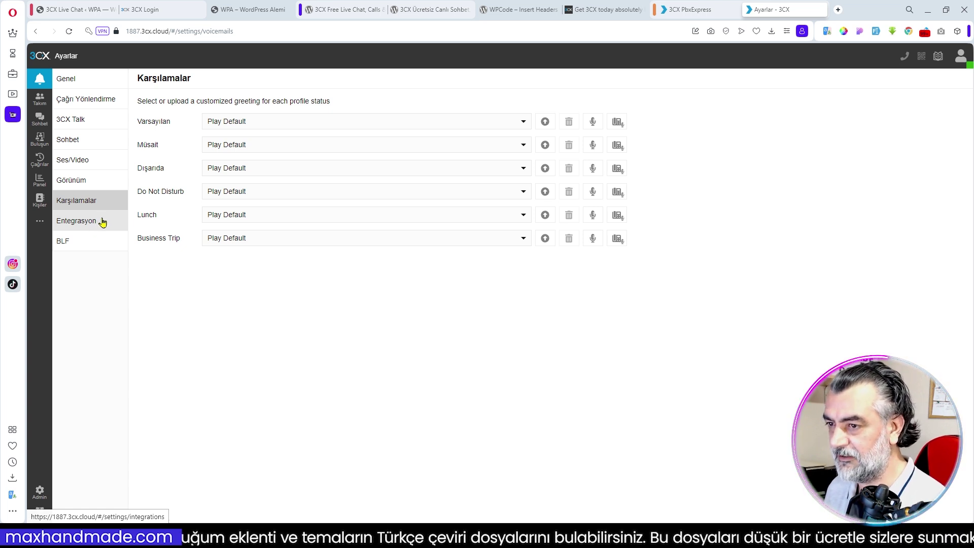
pyautogui.click(66, 221)
pyautogui.click(92, 246)
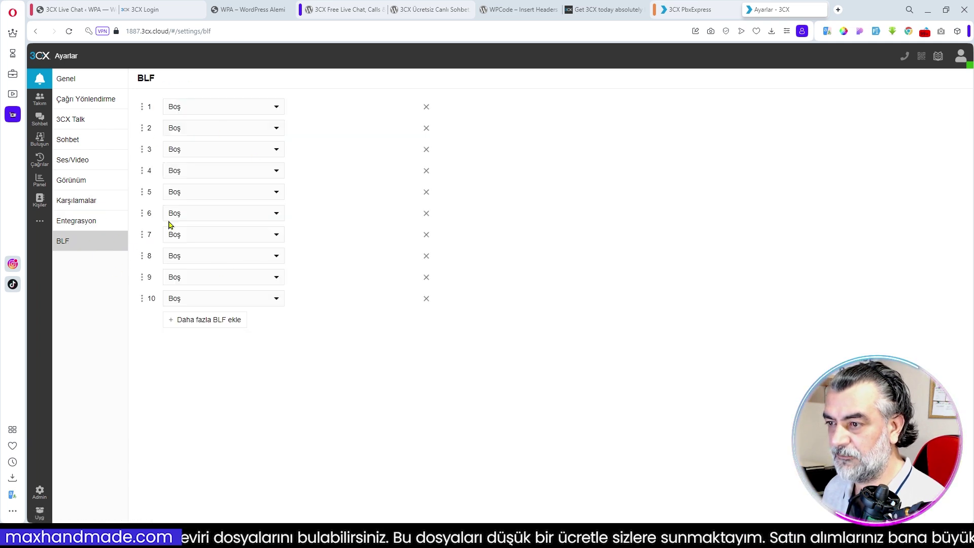
pyautogui.click(39, 491)
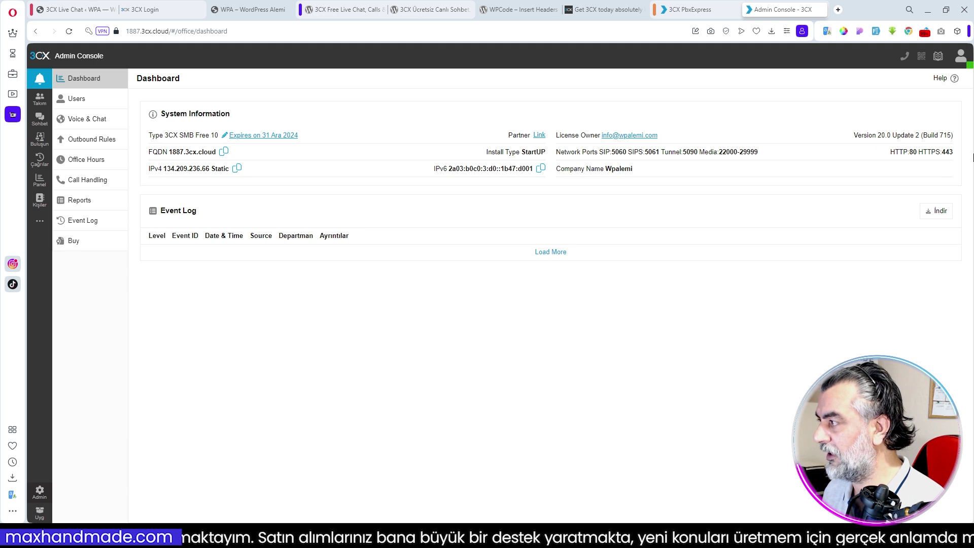
# - View the owner user's 3CX Talk tab, then open the wpalemi Live Chat URL from Voice & Chat
pyautogui.click(76, 101)
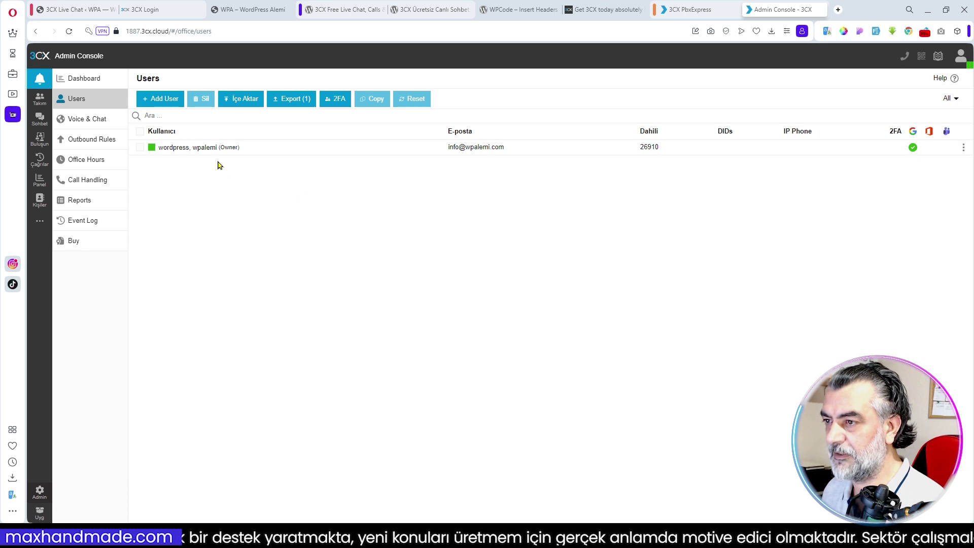
pyautogui.click(209, 148)
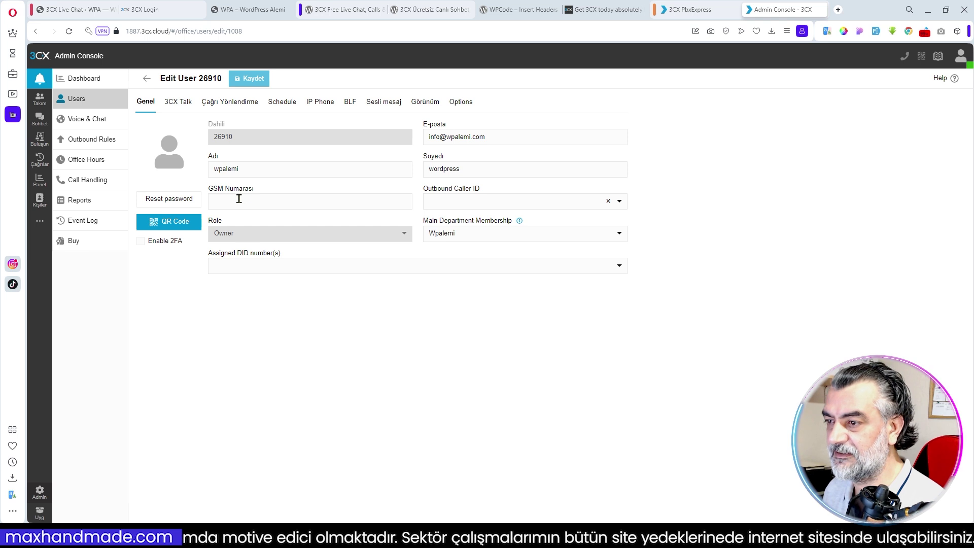
pyautogui.click(178, 102)
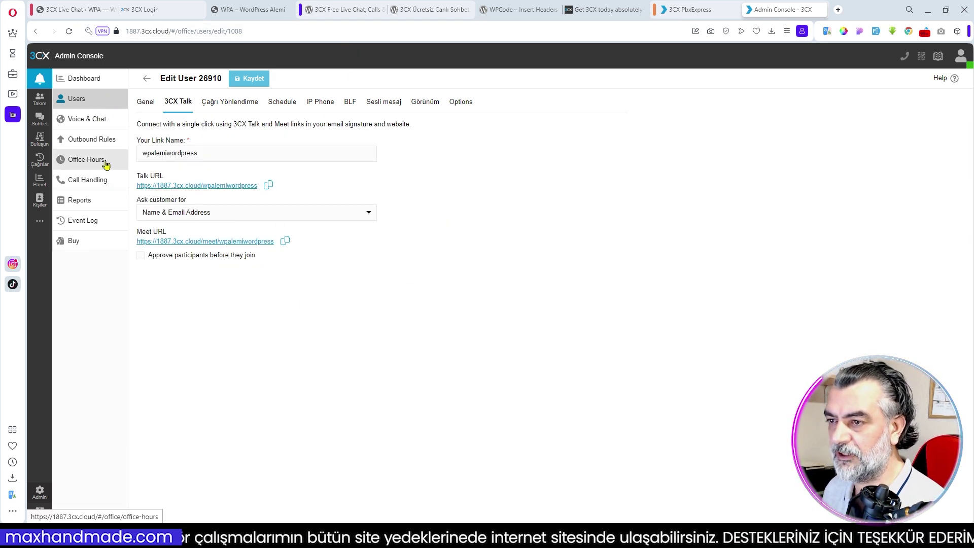
pyautogui.click(91, 123)
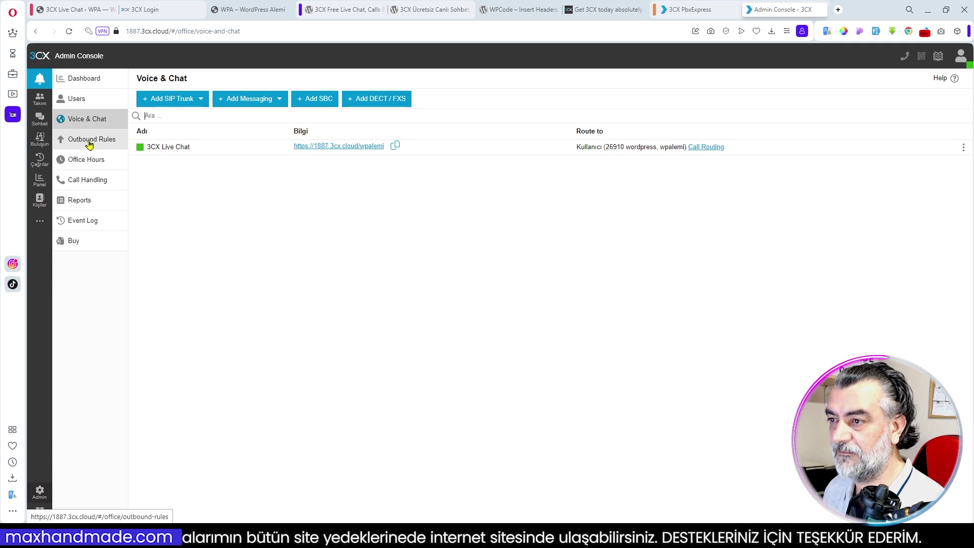
pyautogui.click(370, 147)
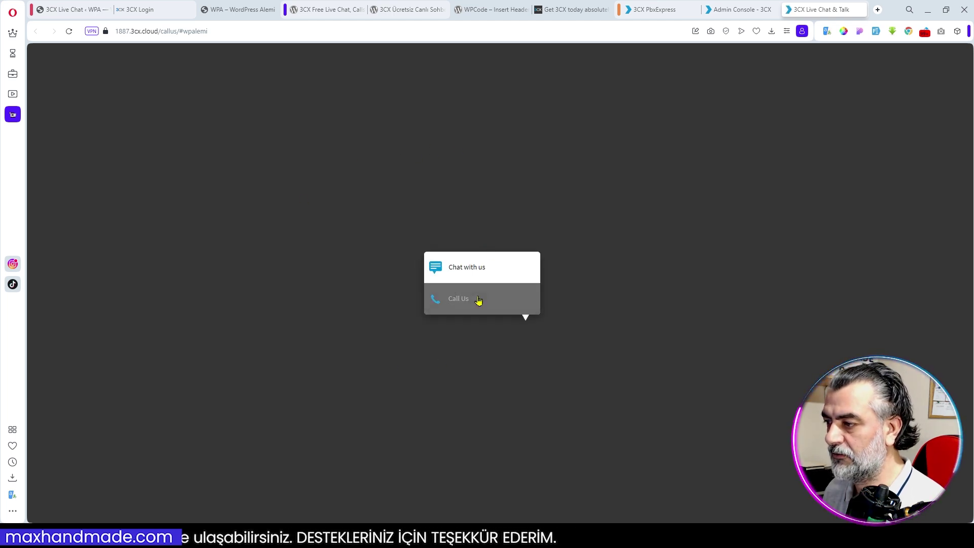
# - Start a test chat with 'Chat with us', end it, and reopen the live chat page
pyautogui.click(466, 266)
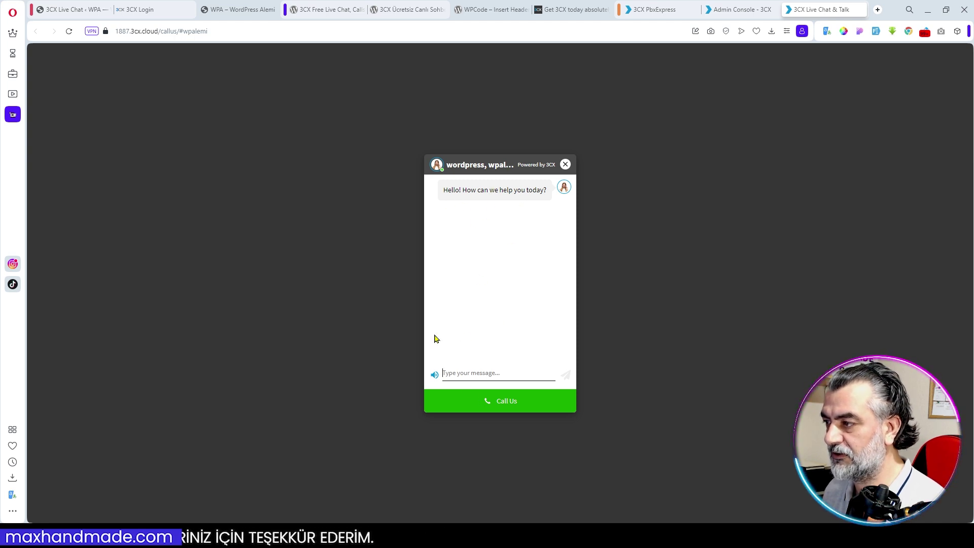
pyautogui.click(566, 165)
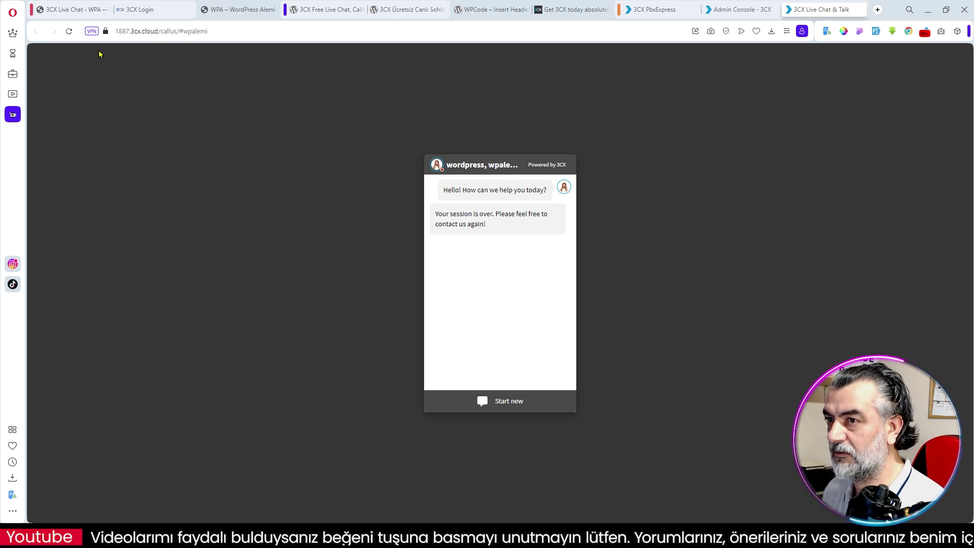
pyautogui.click(738, 9)
pyautogui.click(345, 143)
pyautogui.click(825, 9)
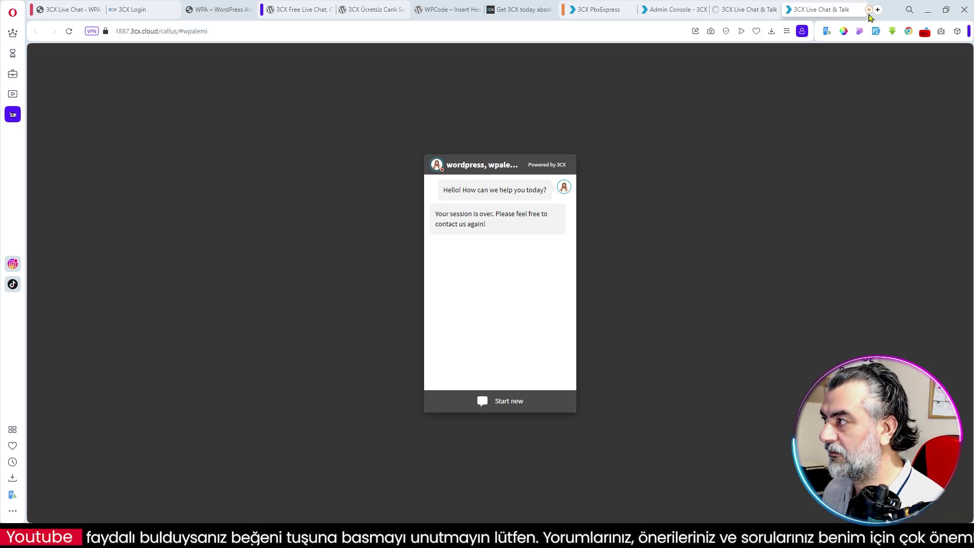
pyautogui.click(869, 10)
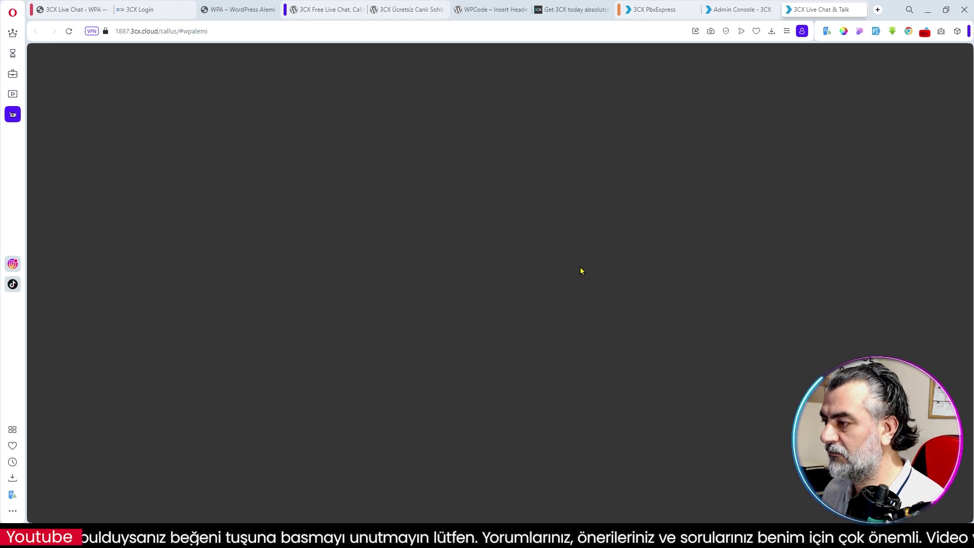
# - Place a test call with 'Call Us', hang up, and return to the WordPress Live Chat options
pyautogui.click(461, 306)
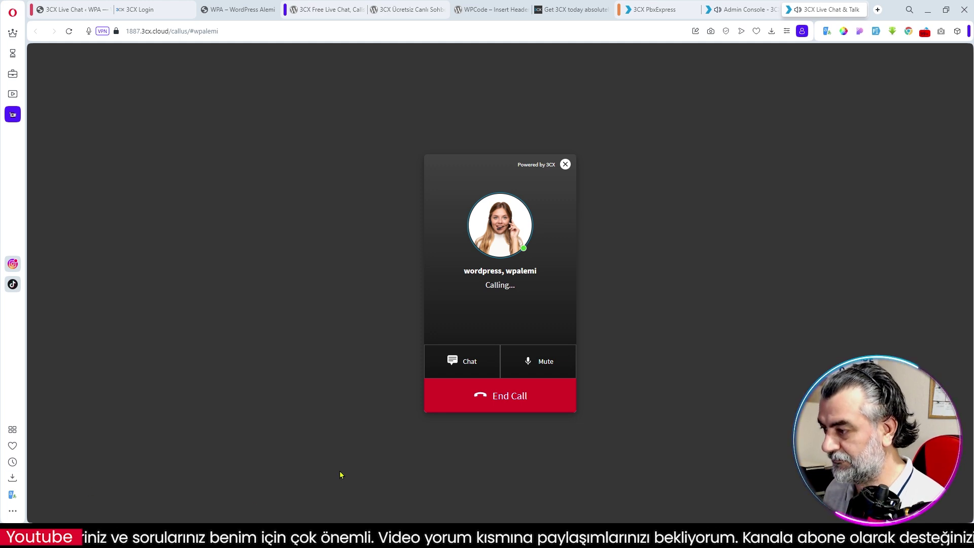
pyautogui.click(534, 396)
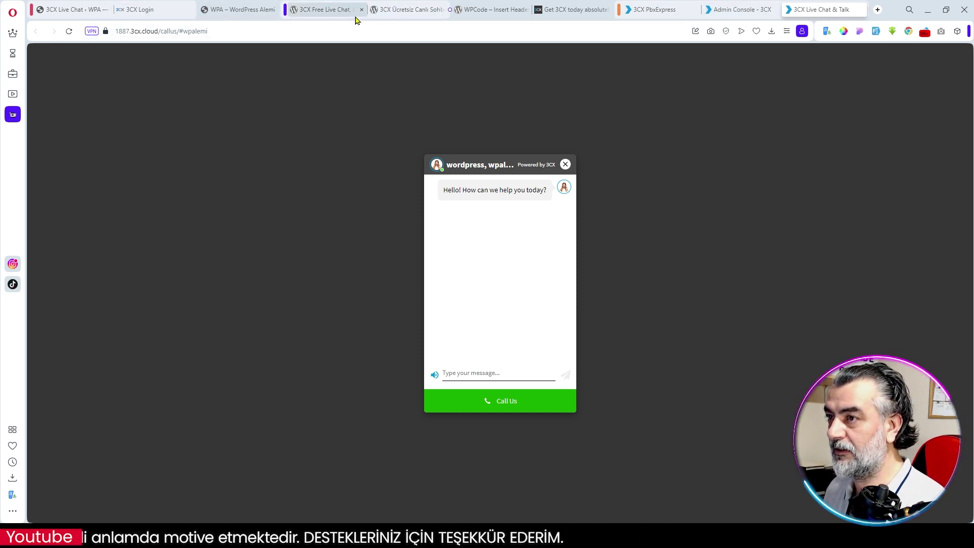
pyautogui.click(59, 9)
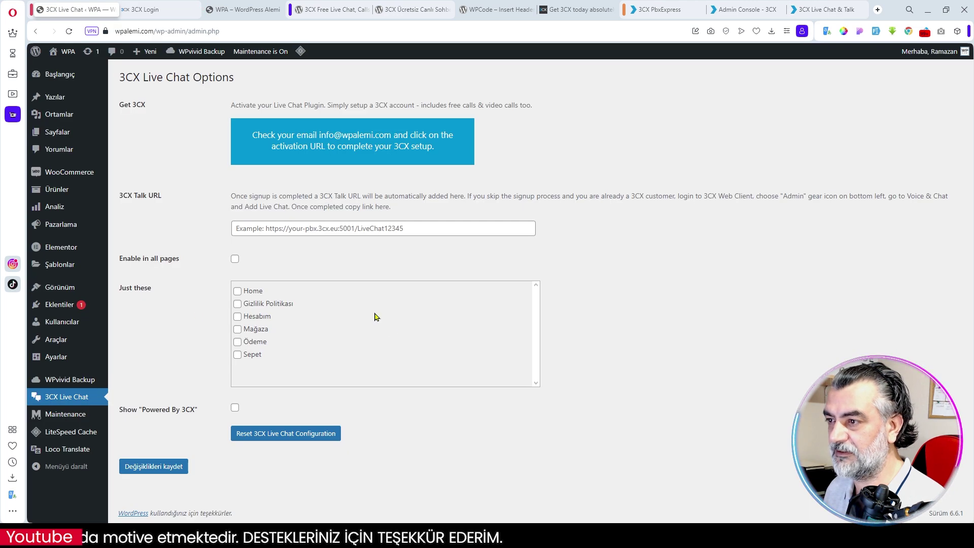
pyautogui.click(235, 259)
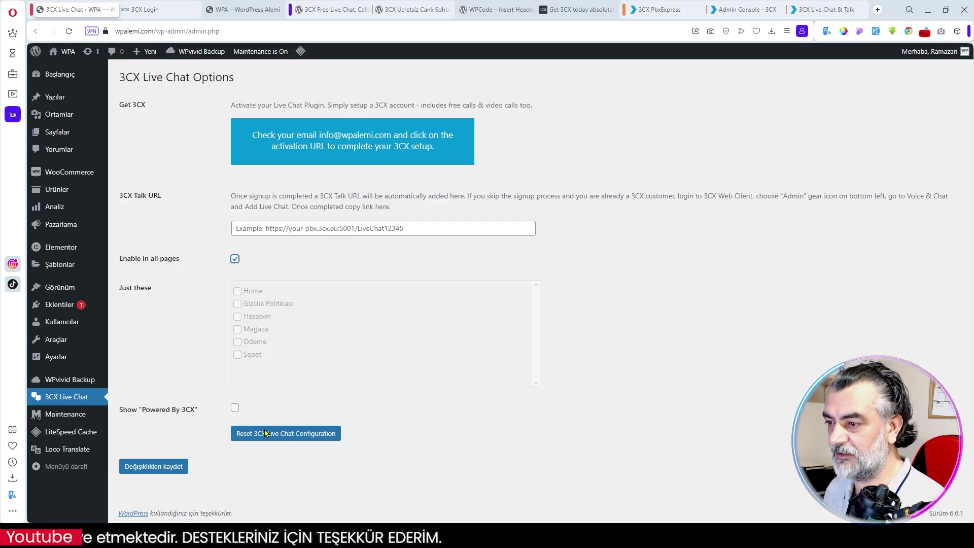
pyautogui.click(151, 469)
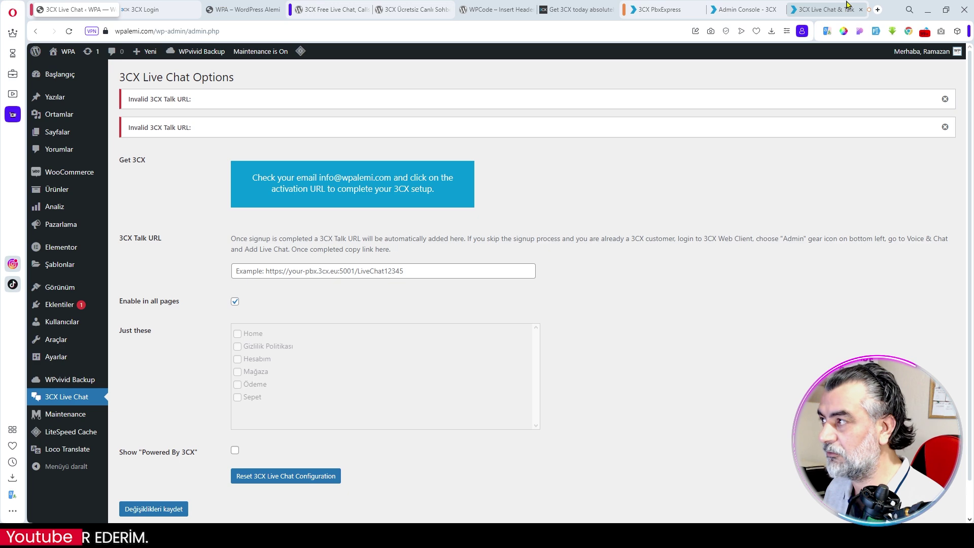
pyautogui.click(743, 9)
pyautogui.click(395, 146)
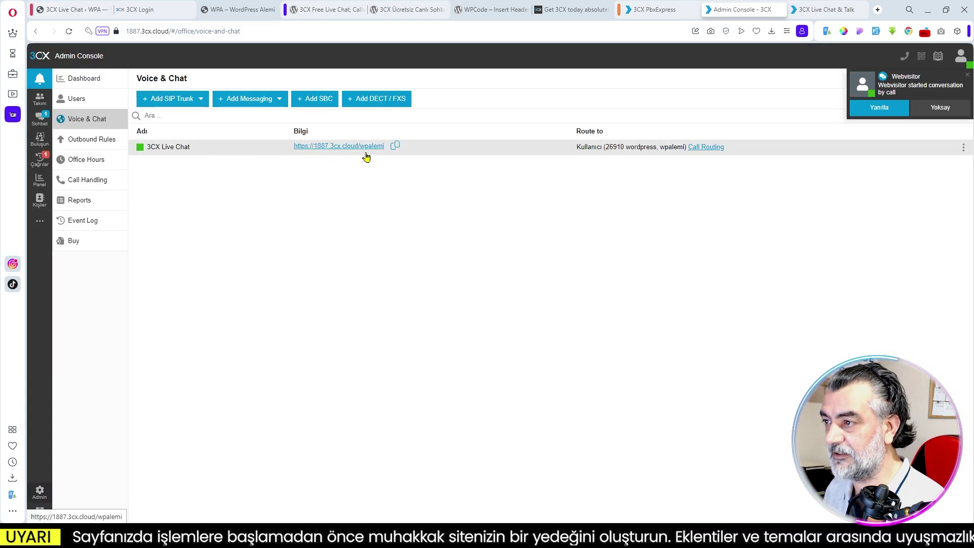
pyautogui.click(62, 10)
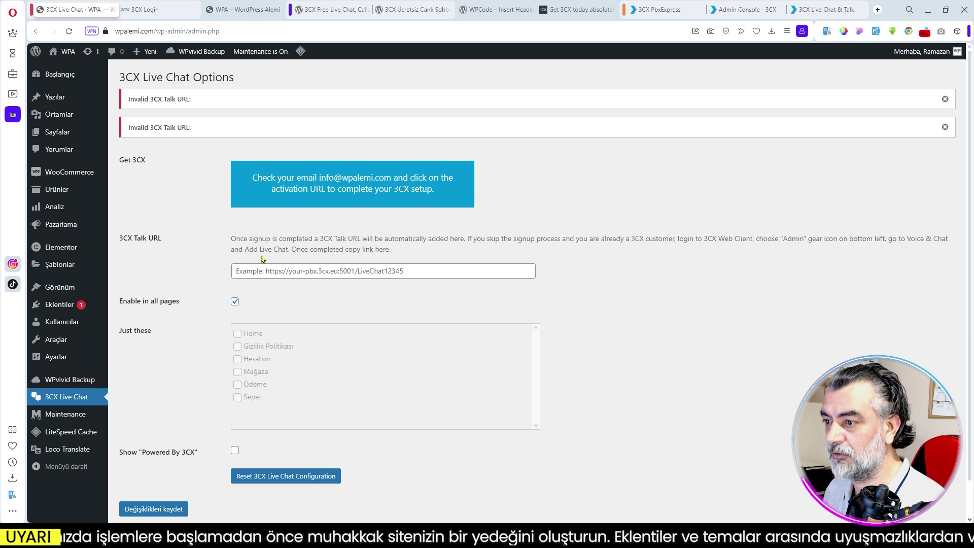
pyautogui.click(265, 272)
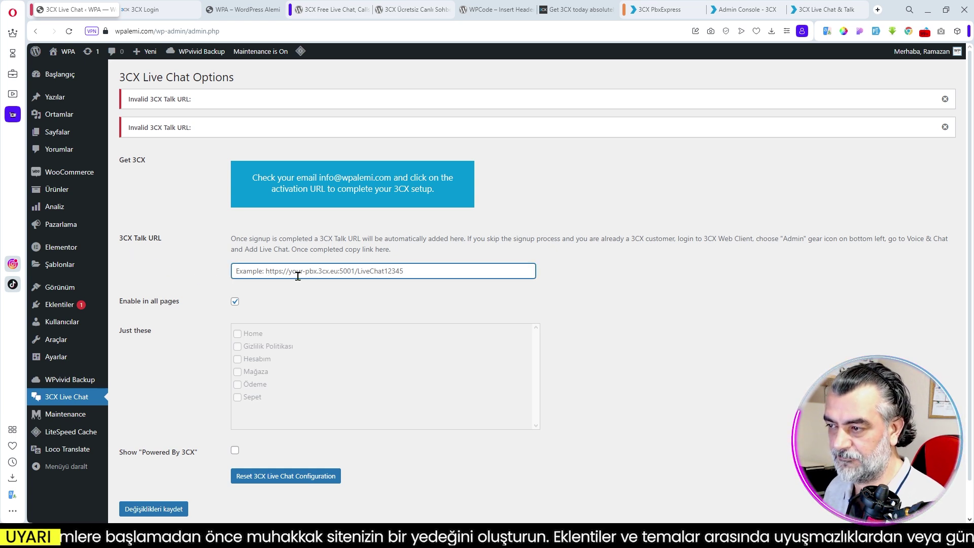
pyautogui.hotkey('ctrl', 'v')
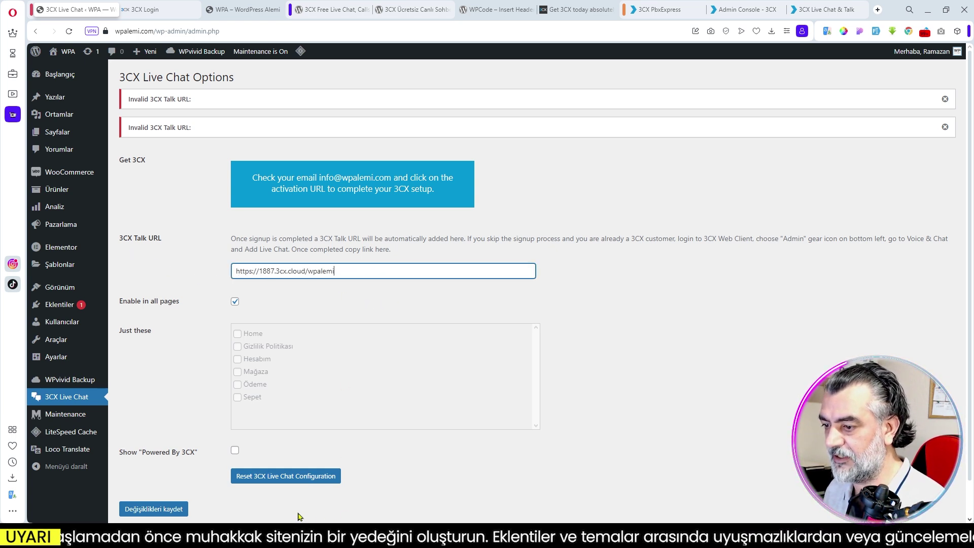
pyautogui.click(151, 509)
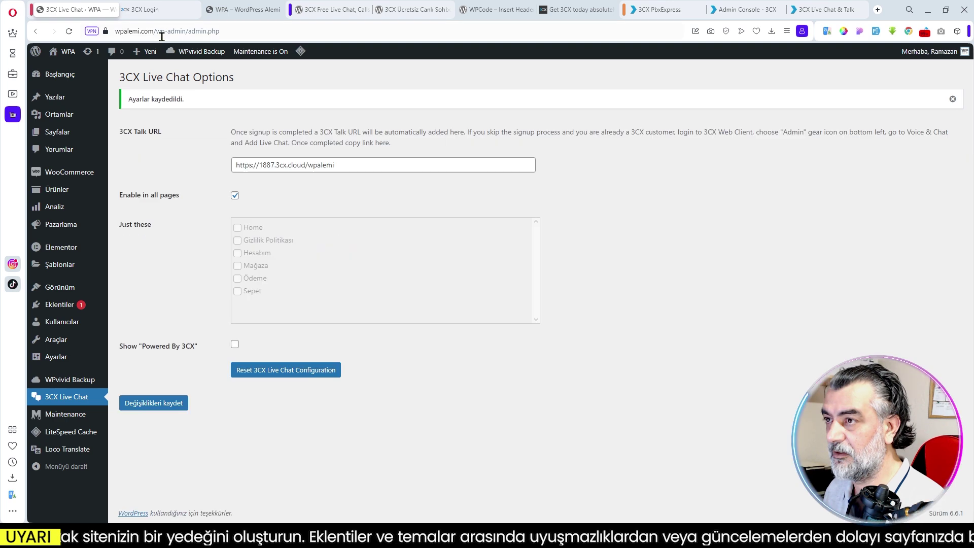
# - Reload the site's front page to load the chat widget and open the Hesabım page
pyautogui.click(243, 13)
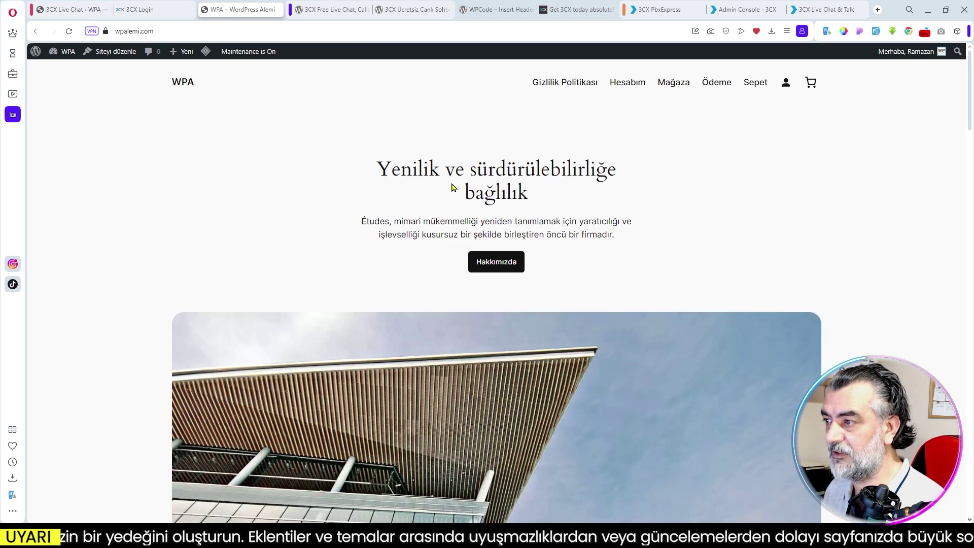
pyautogui.click(70, 32)
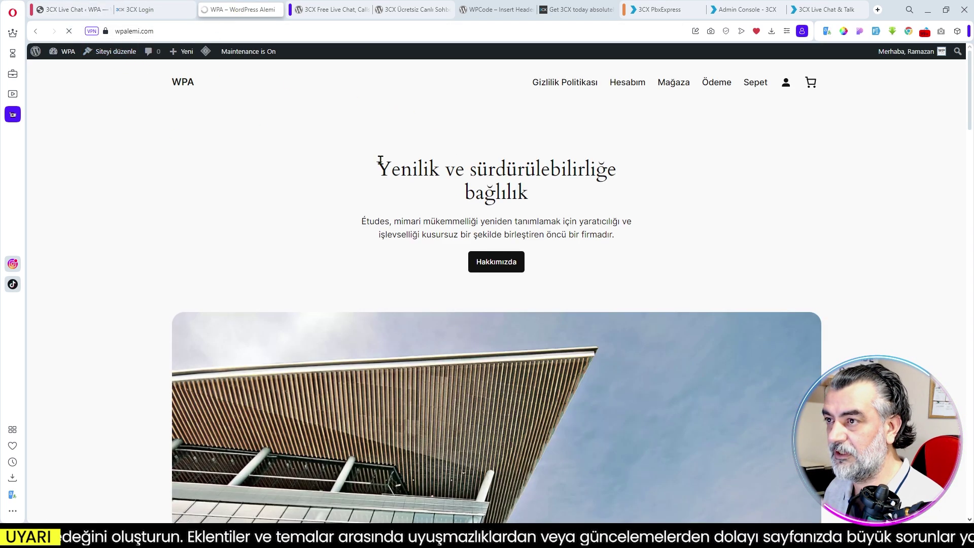
pyautogui.scroll(-5, 317, 136)
pyautogui.scroll(5, 700, 347)
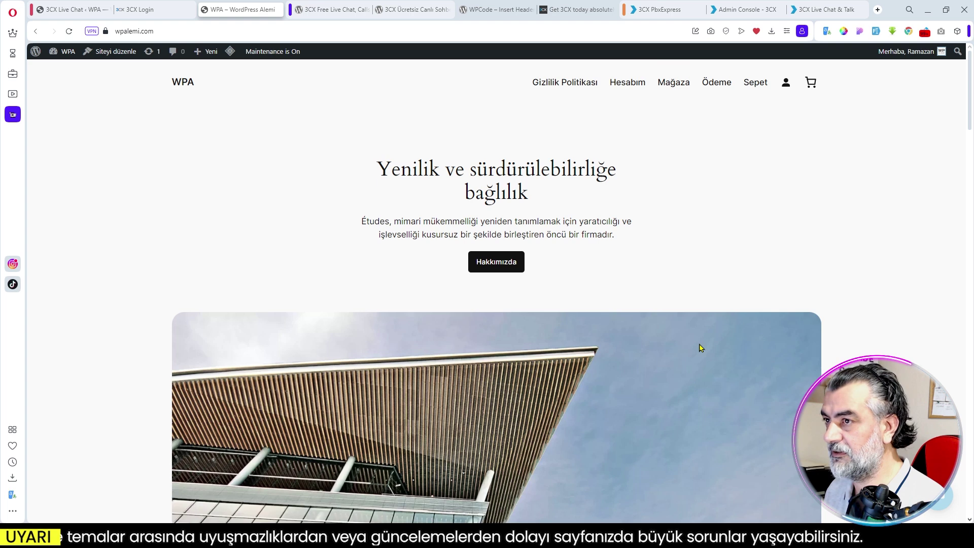
pyautogui.click(628, 82)
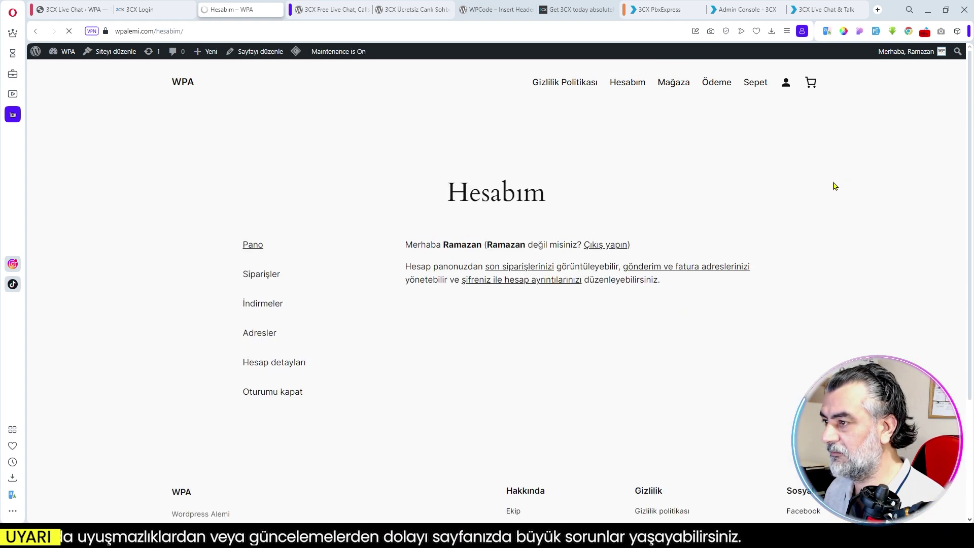
pyautogui.hotkey('ctrl', 'Tab')
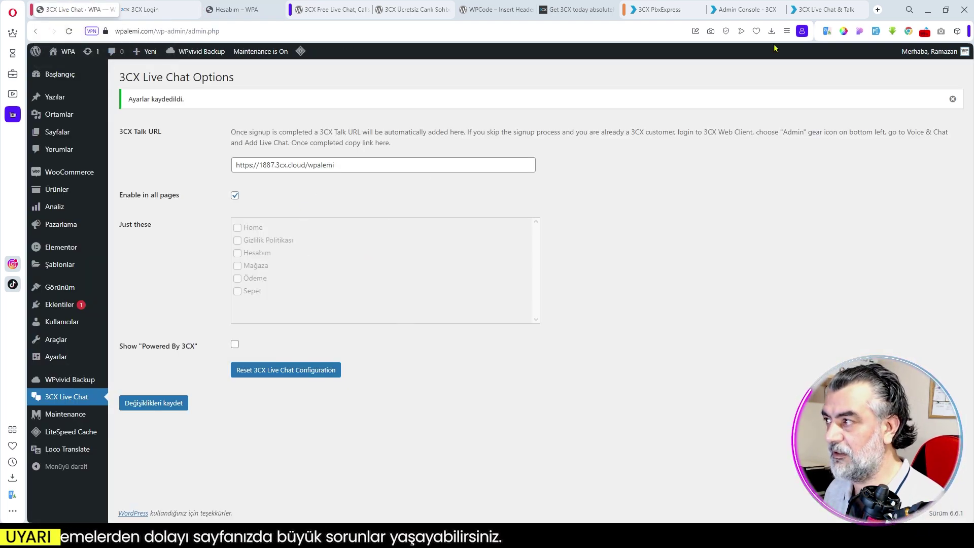
pyautogui.click(660, 9)
# - Dismiss the Webvisitor call alert, check Çağrılar and the Webvisitor chat, then return to the Dashboard
pyautogui.click(759, 9)
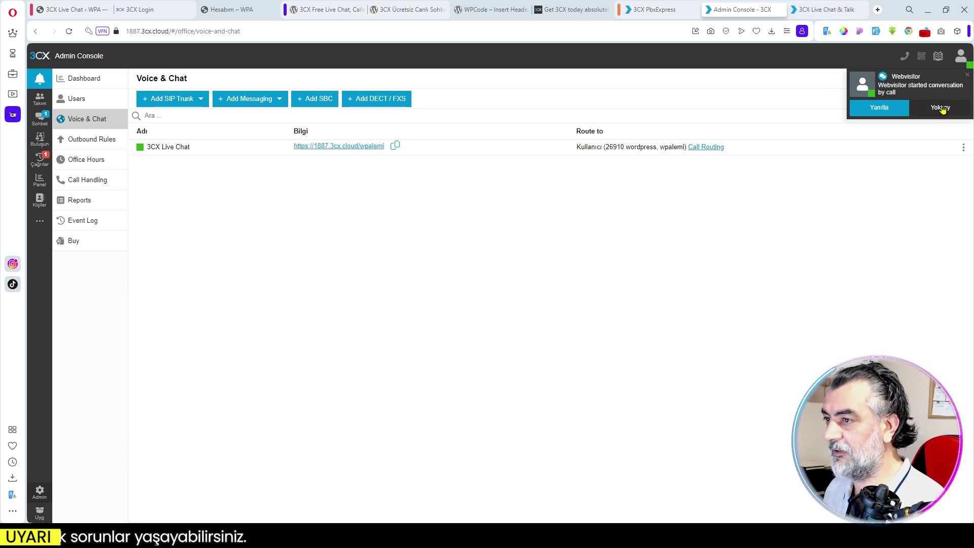
pyautogui.click(943, 108)
pyautogui.click(37, 163)
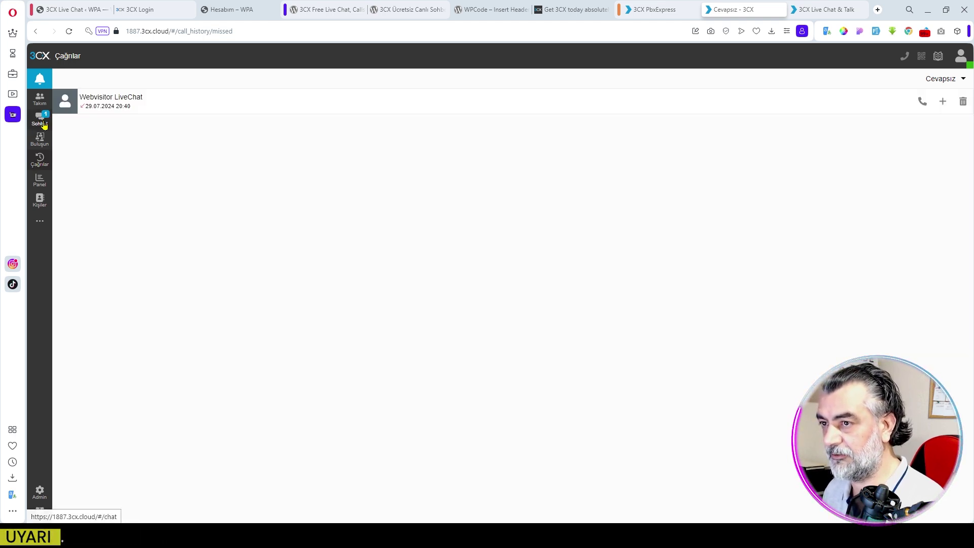
pyautogui.click(39, 122)
pyautogui.click(125, 105)
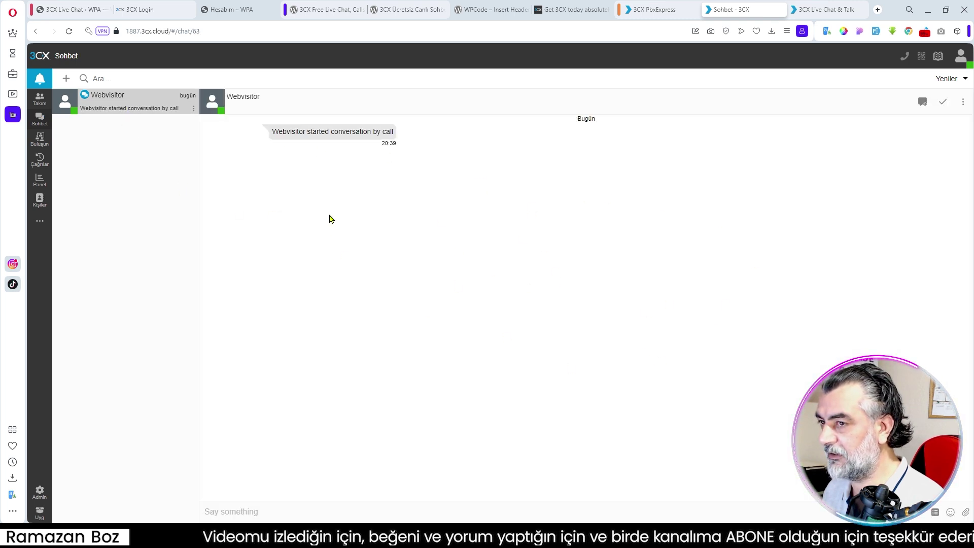
pyautogui.click(40, 493)
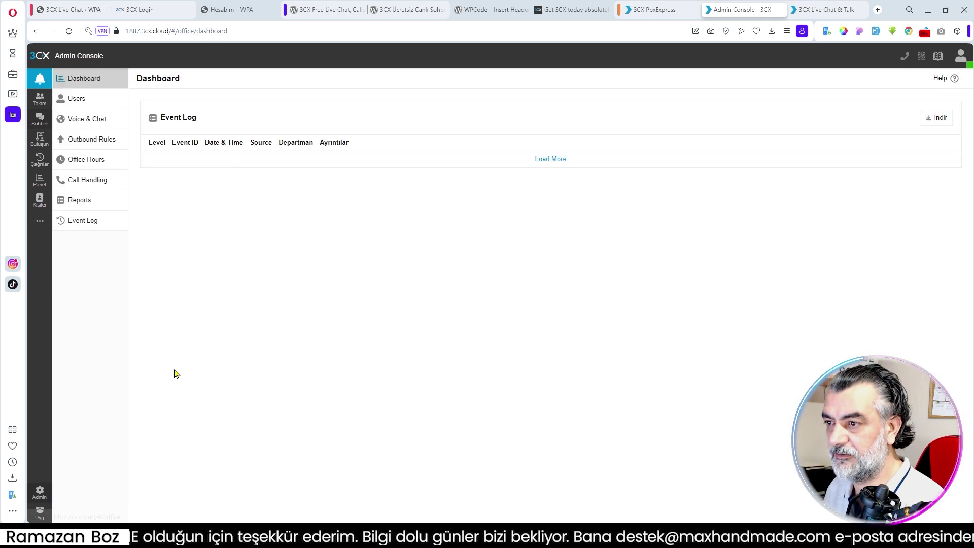
# - Replace user 26910's 3CX Talk link name wpalemiwordpress with the owner's own name
pyautogui.click(81, 122)
pyautogui.click(79, 99)
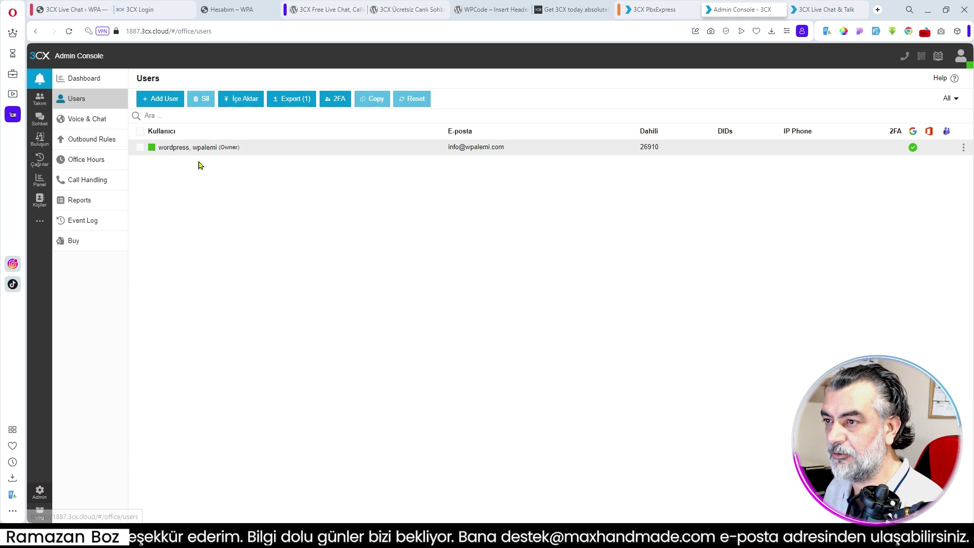
pyautogui.click(183, 148)
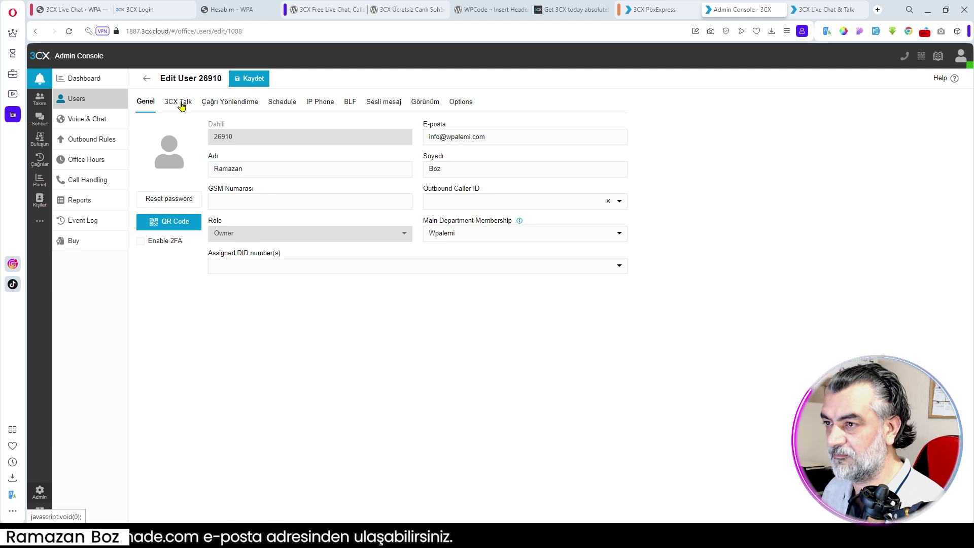
pyautogui.click(182, 104)
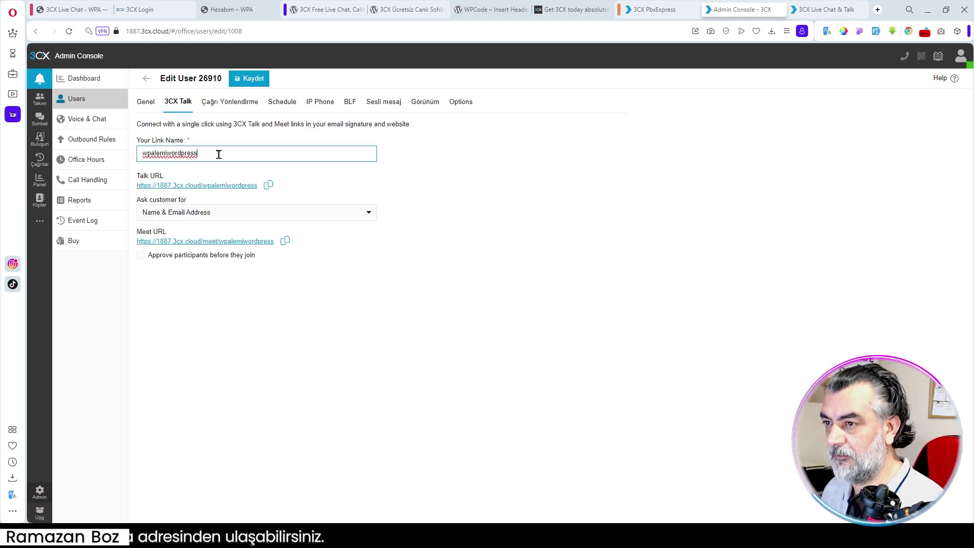
pyautogui.doubleClick(203, 156)
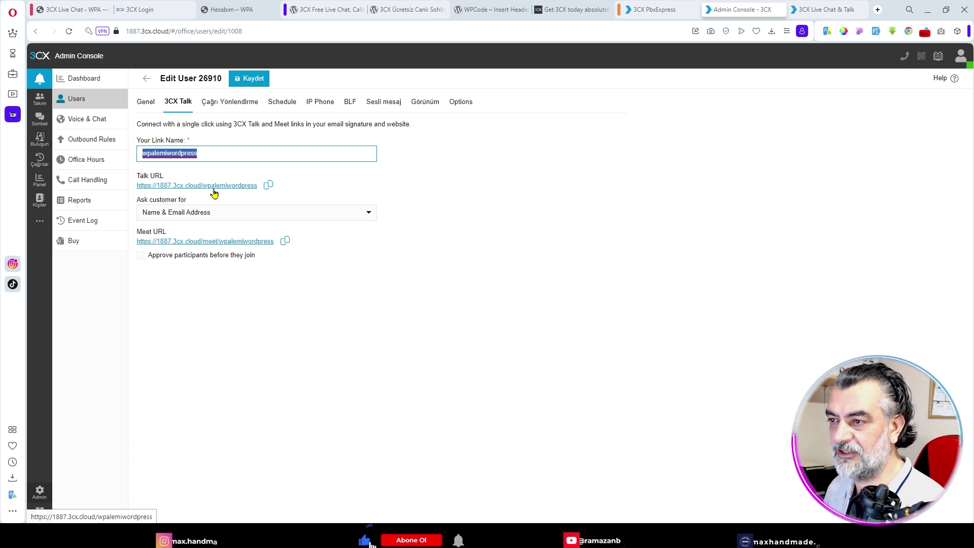
pyautogui.moveTo(218, 157); pyautogui.dragTo(127, 168)
pyautogui.write('ramaz')
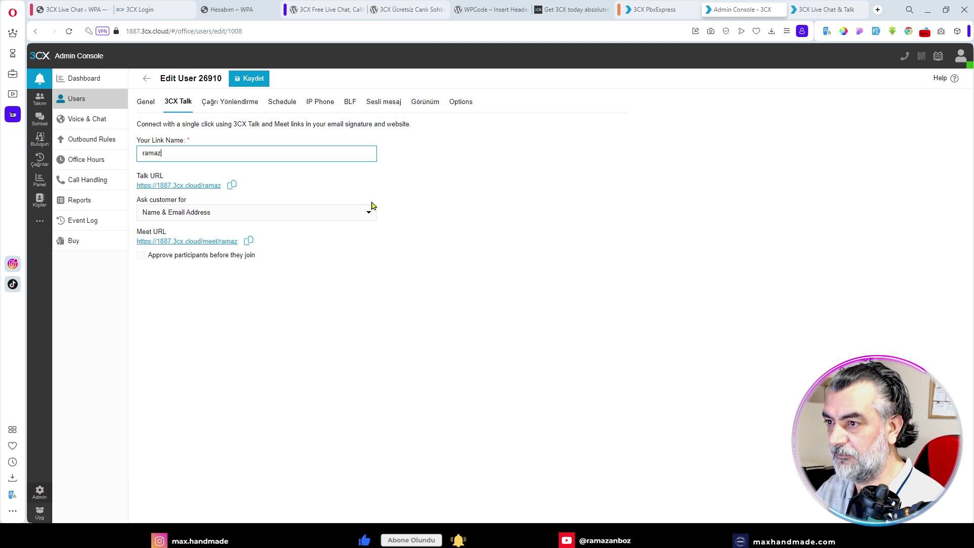
pyautogui.write('anboz')
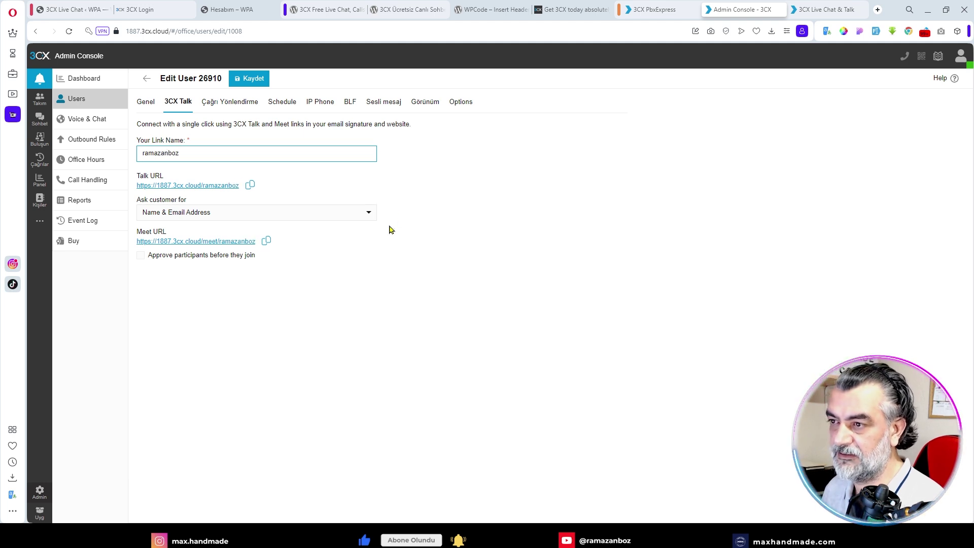
pyautogui.click(391, 230)
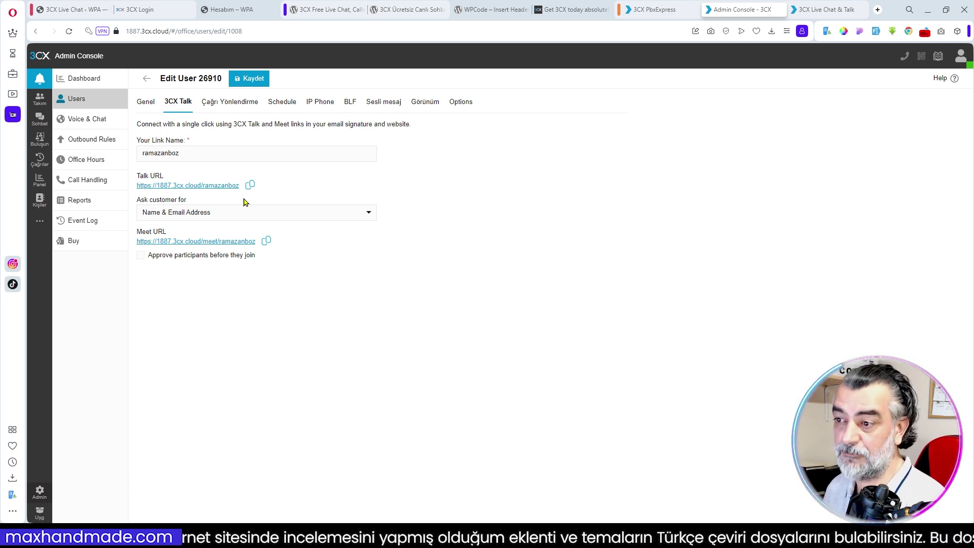
# - Keep Name & Email Address as what to ask customers for, then view call forwarding
pyautogui.click(312, 216)
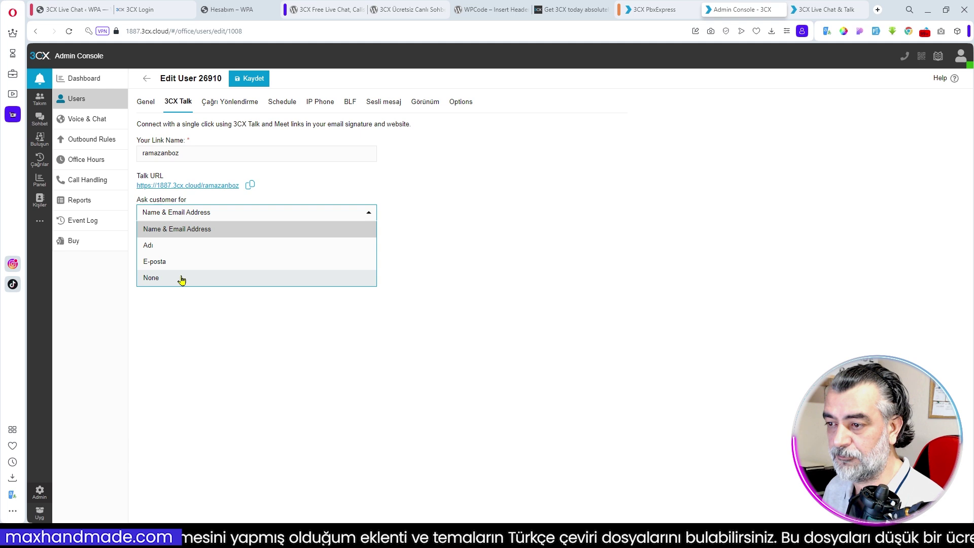
pyautogui.click(326, 183)
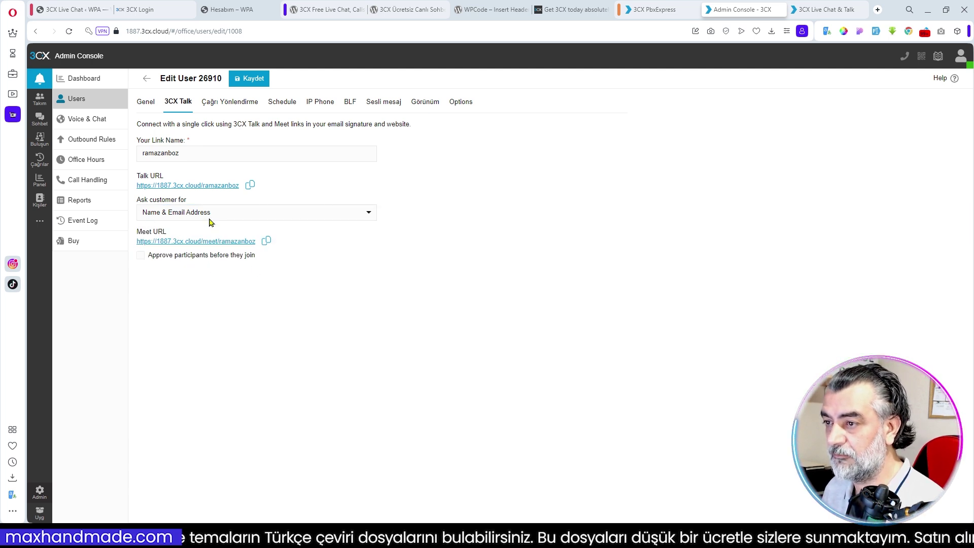
pyautogui.click(215, 104)
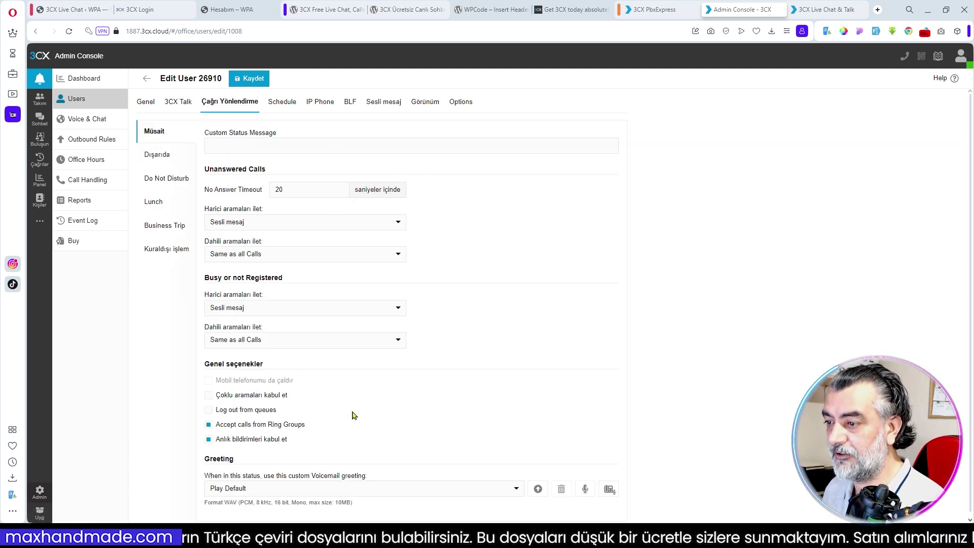
# - Save the user's first name, last name and mobile number on the Genel tab
pyautogui.scroll(-1, 284, 280)
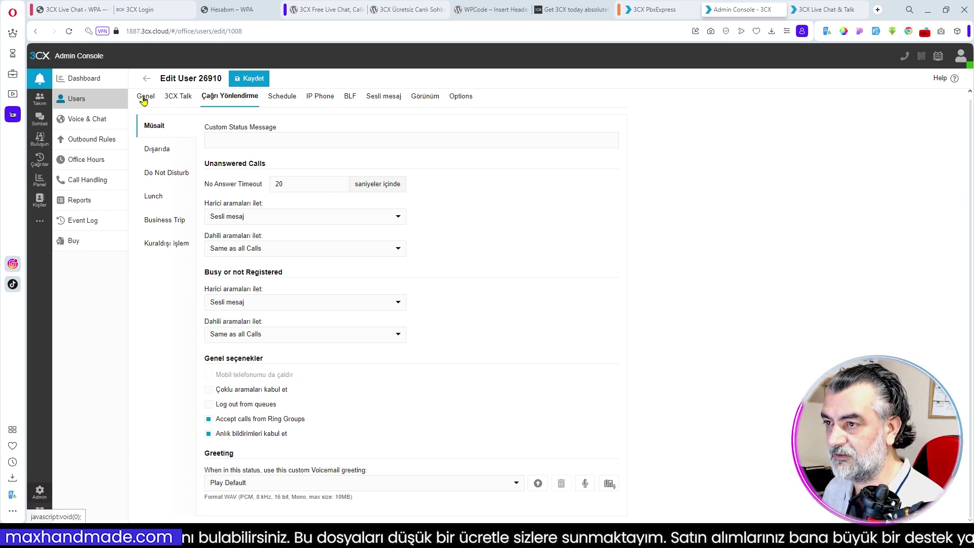
pyautogui.click(180, 99)
pyautogui.click(146, 104)
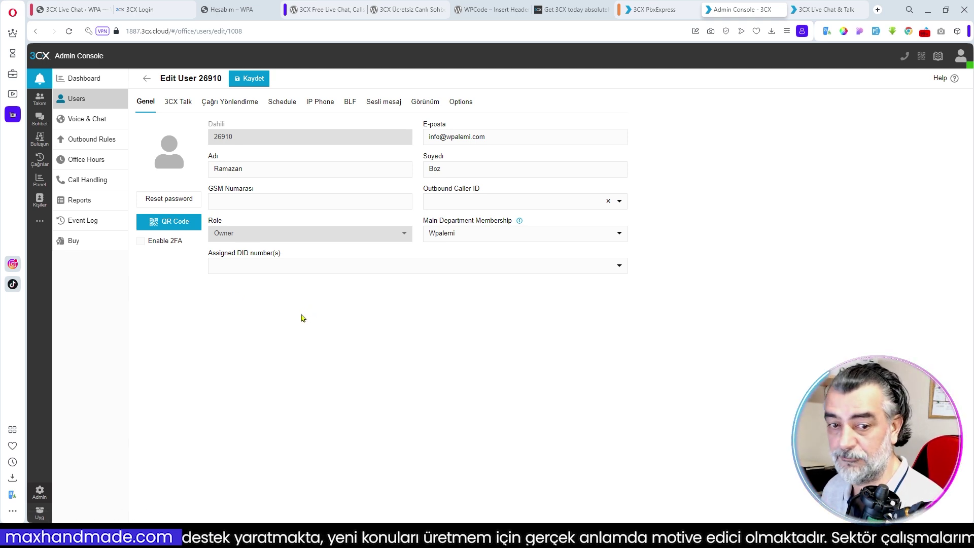
pyautogui.click(249, 78)
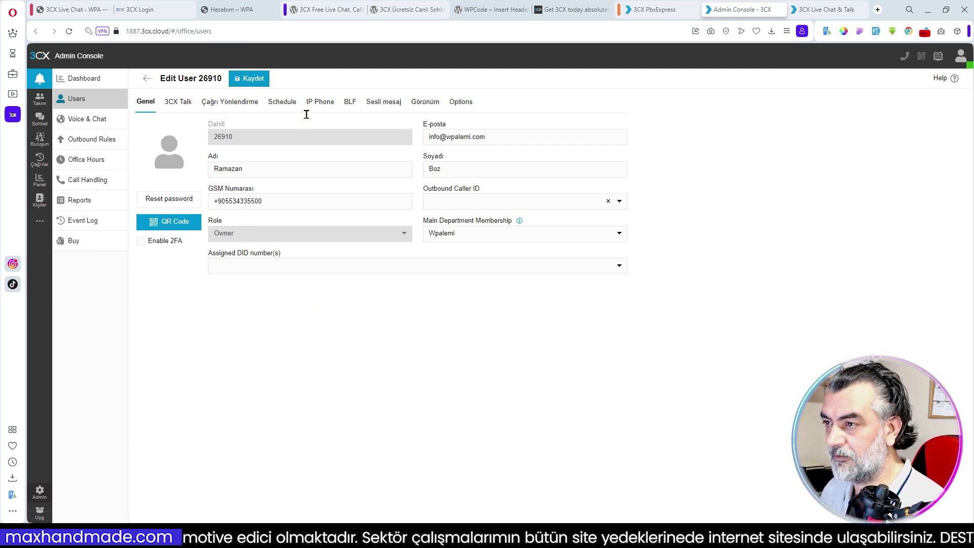
# - Reopen user 26910 and tick Mobil telefonumu da çaldır under Çağrı Yönlendirme
pyautogui.click(194, 153)
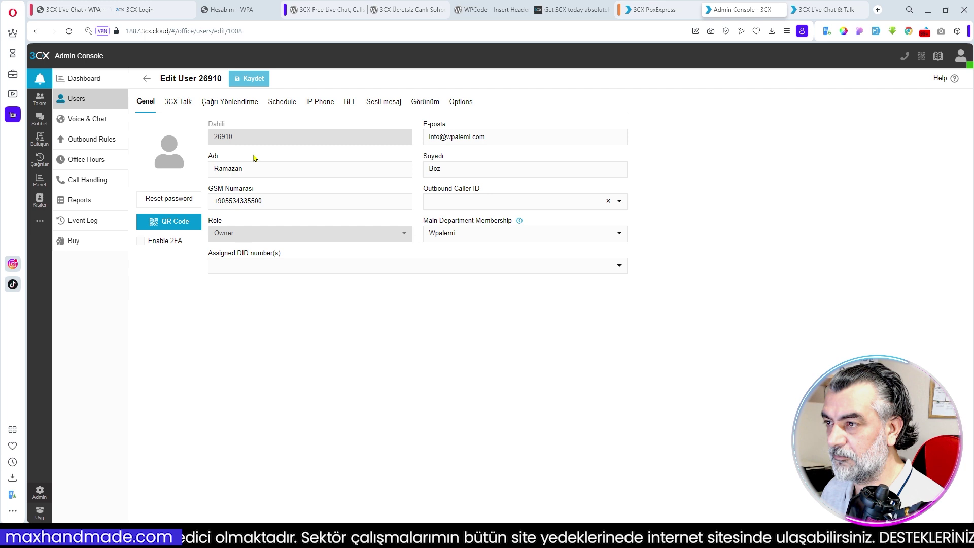
pyautogui.click(221, 103)
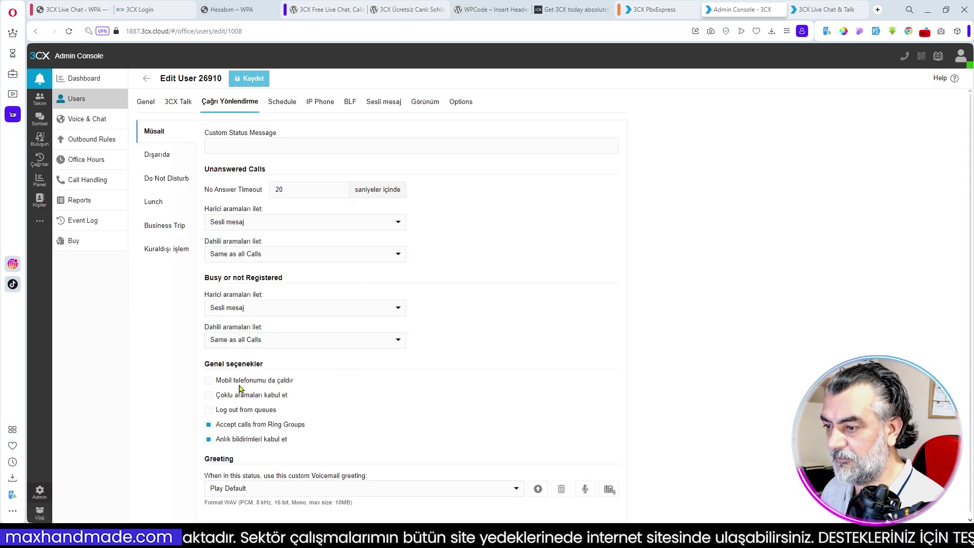
pyautogui.click(210, 382)
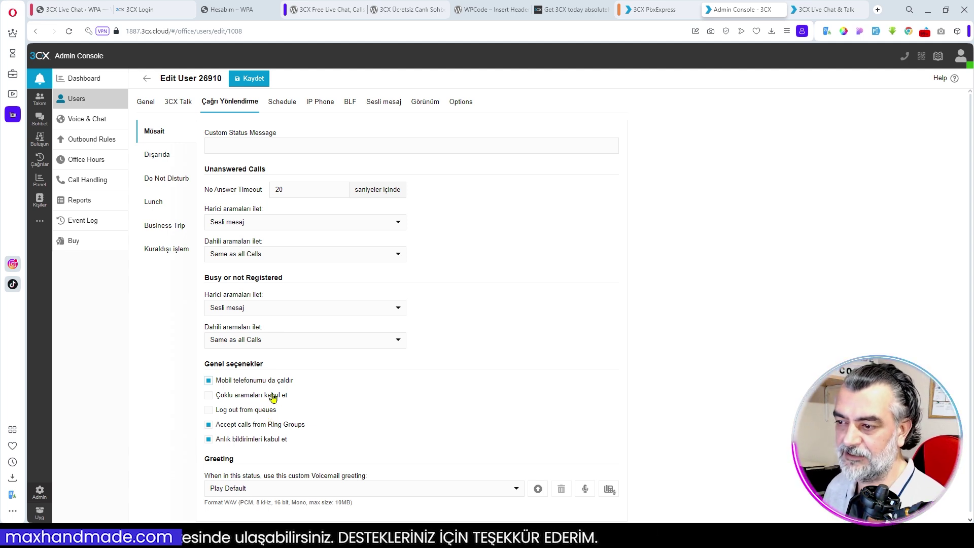
pyautogui.click(148, 104)
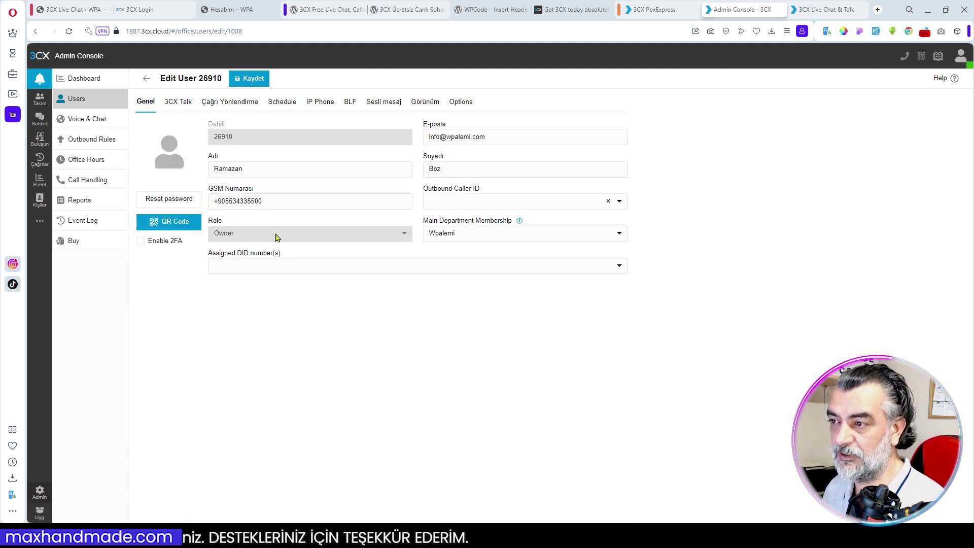
pyautogui.click(182, 103)
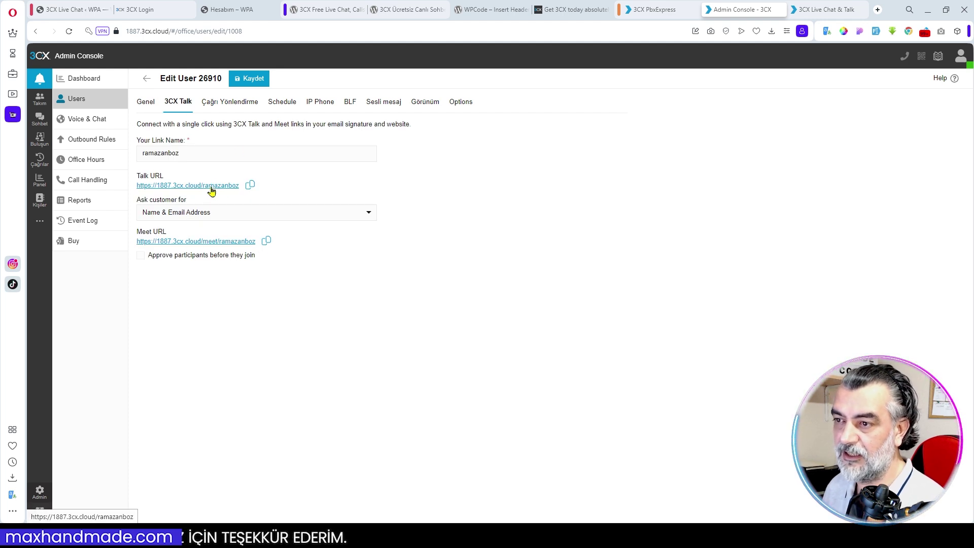
# - Open owner user 26910 and review the Müsait and Dışarıda call forwarding rules, then the Schedule
pyautogui.click(91, 122)
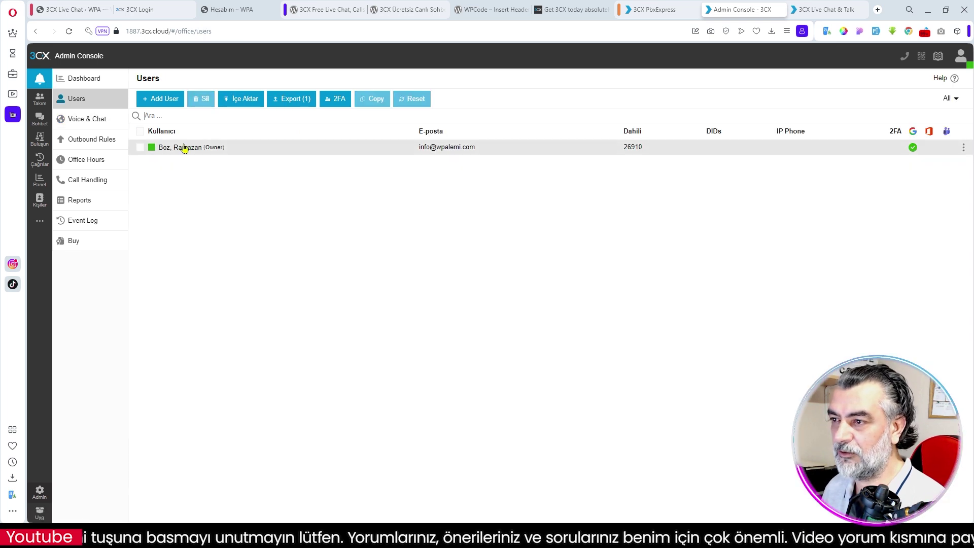
pyautogui.click(182, 148)
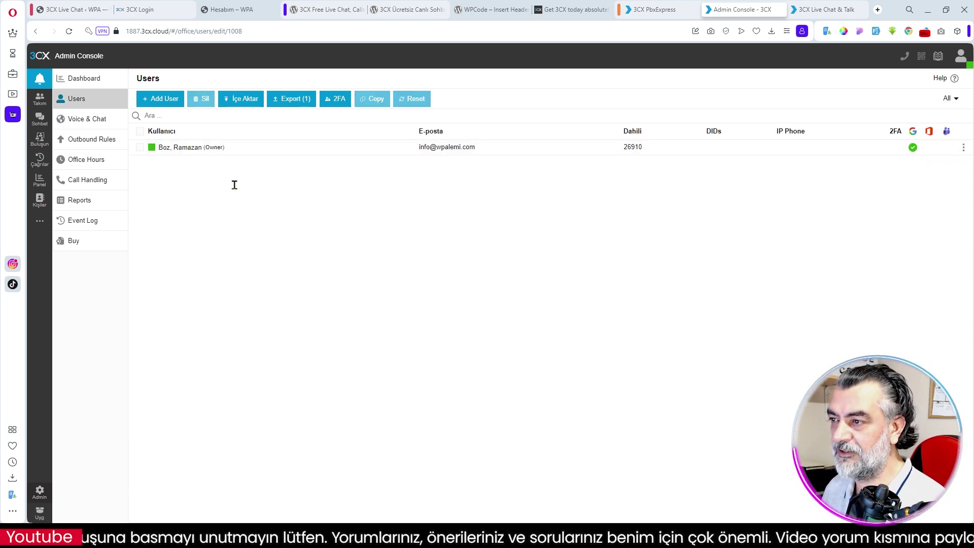
pyautogui.click(182, 102)
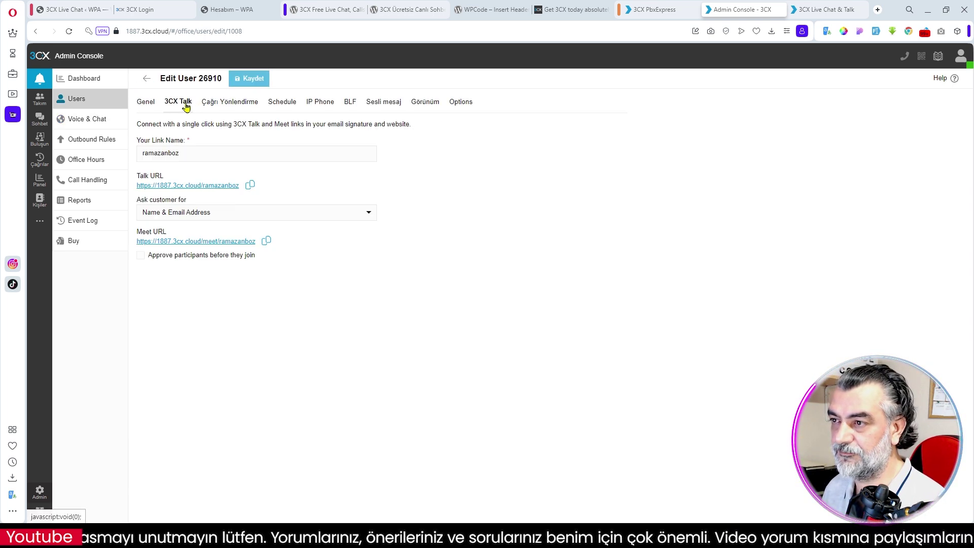
pyautogui.click(232, 103)
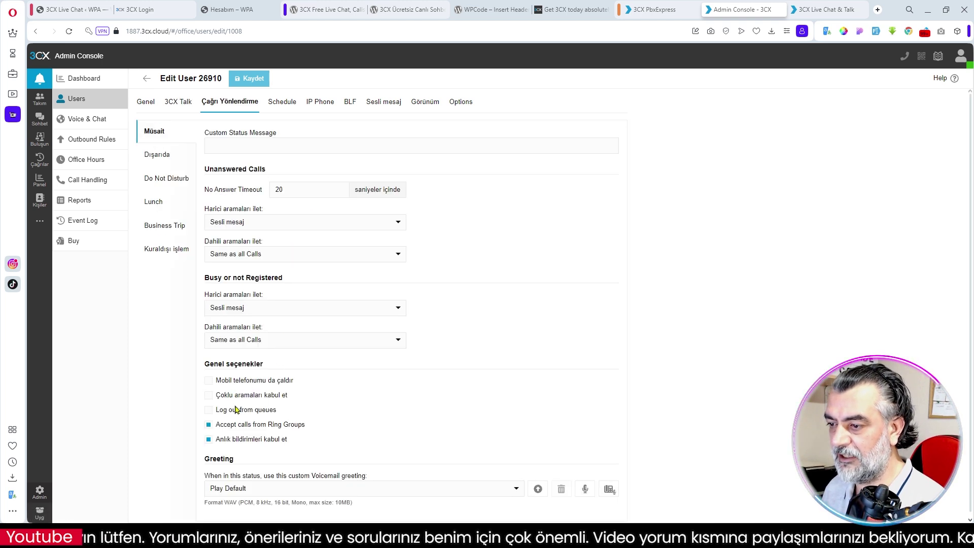
pyautogui.scroll(-1, 292, 402)
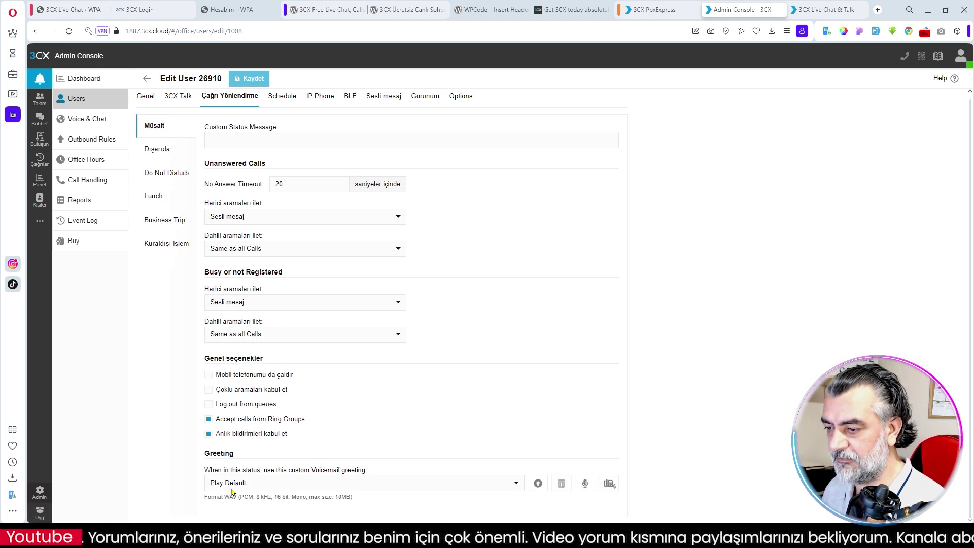
pyautogui.click(157, 149)
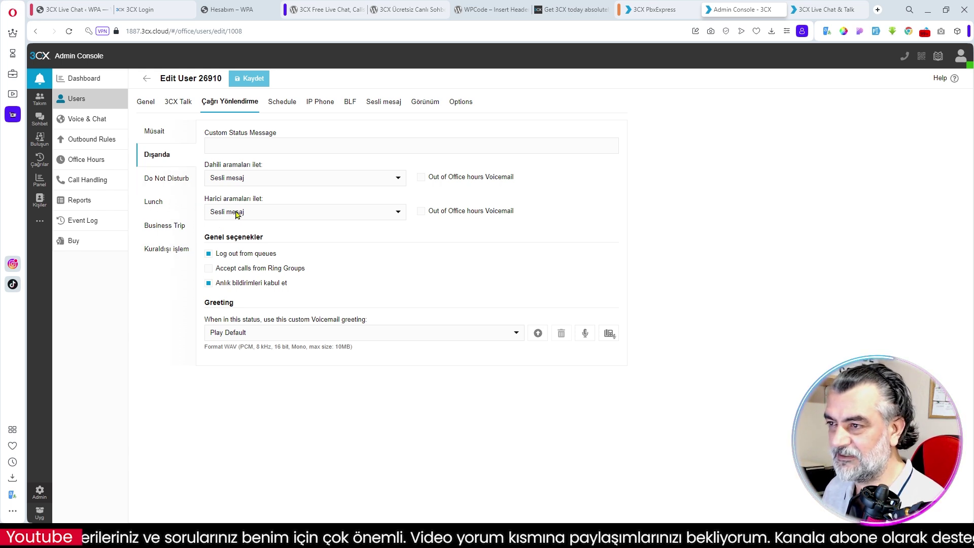
pyautogui.click(251, 146)
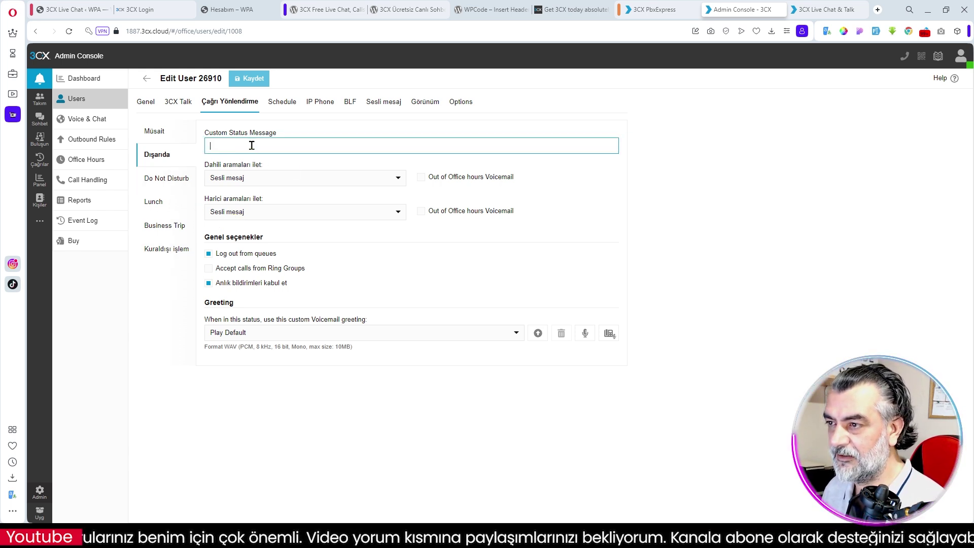
pyautogui.click(282, 103)
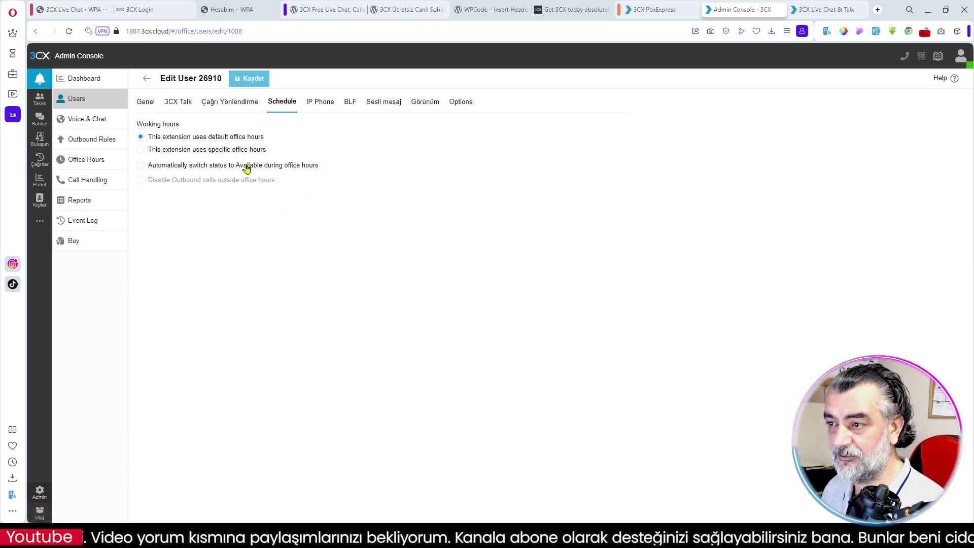
# - Check the IP Phone and BLF tabs and the voicemail prompt language, keeping Standard English
pyautogui.click(318, 107)
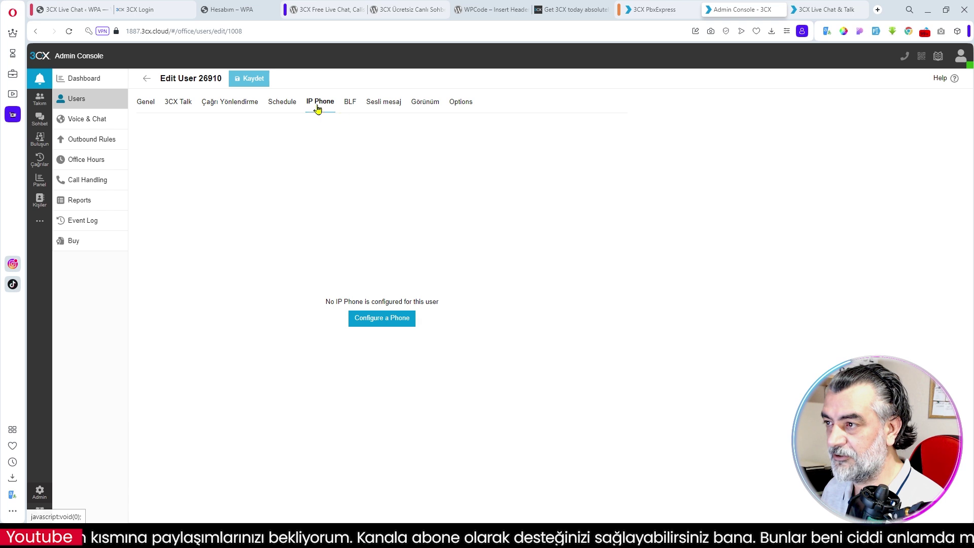
pyautogui.click(353, 107)
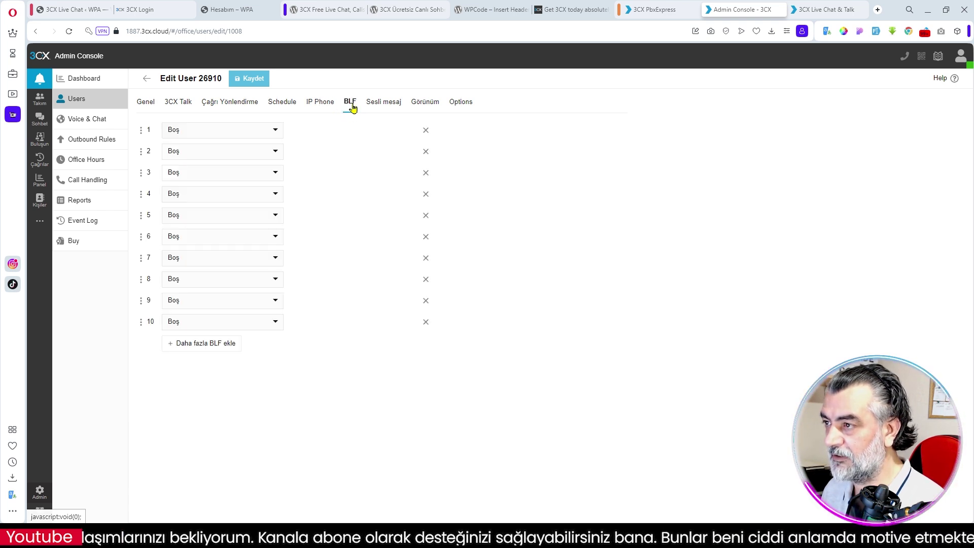
pyautogui.click(393, 106)
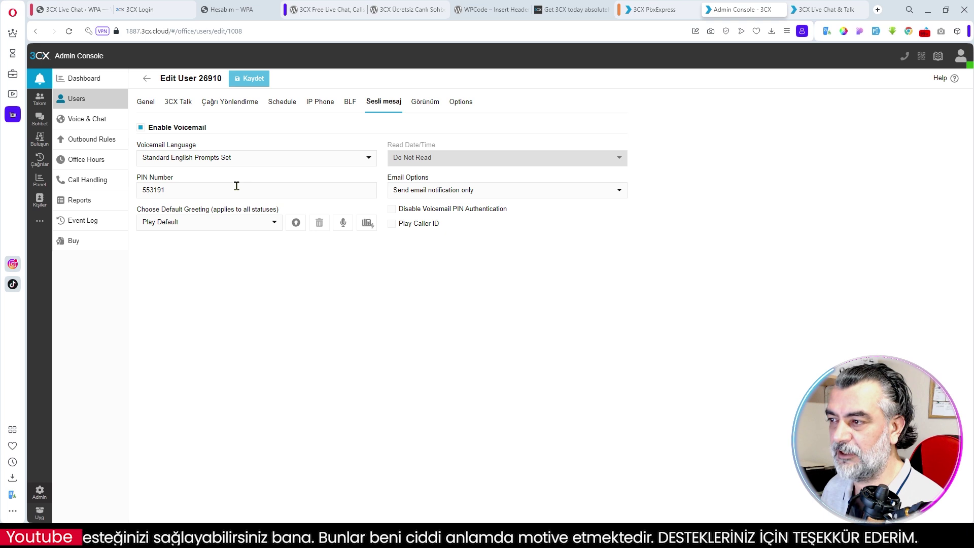
pyautogui.click(260, 157)
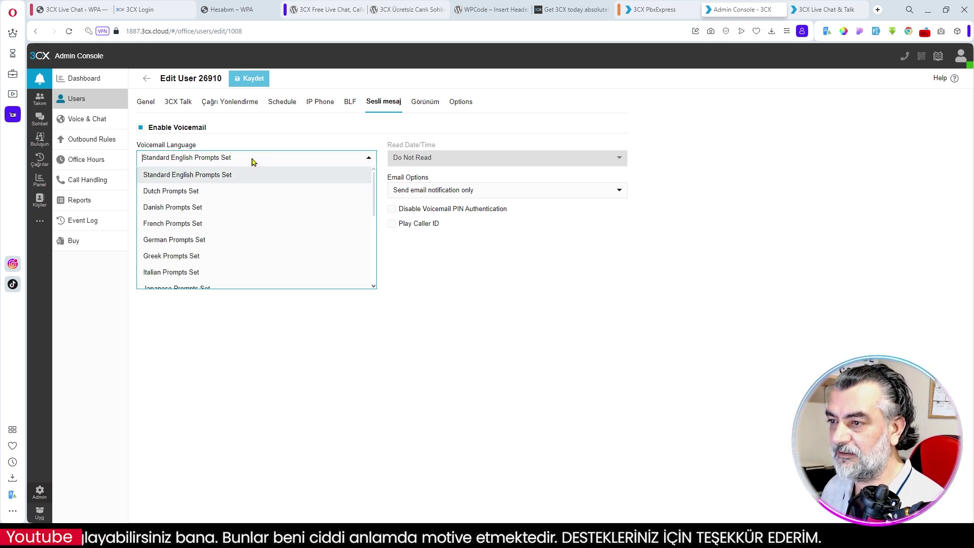
pyautogui.scroll(-5, 279, 200)
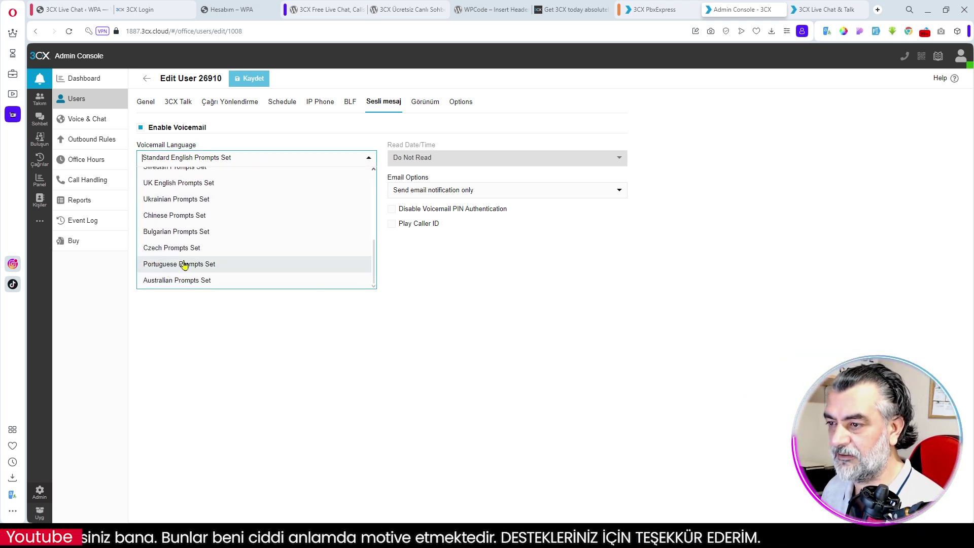
pyautogui.scroll(5, 191, 185)
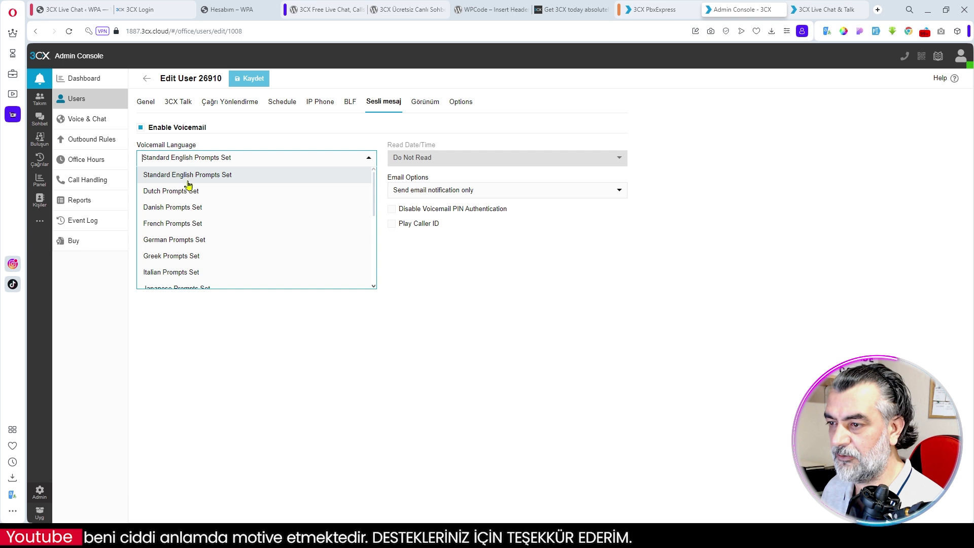
pyautogui.scroll(-3, 191, 202)
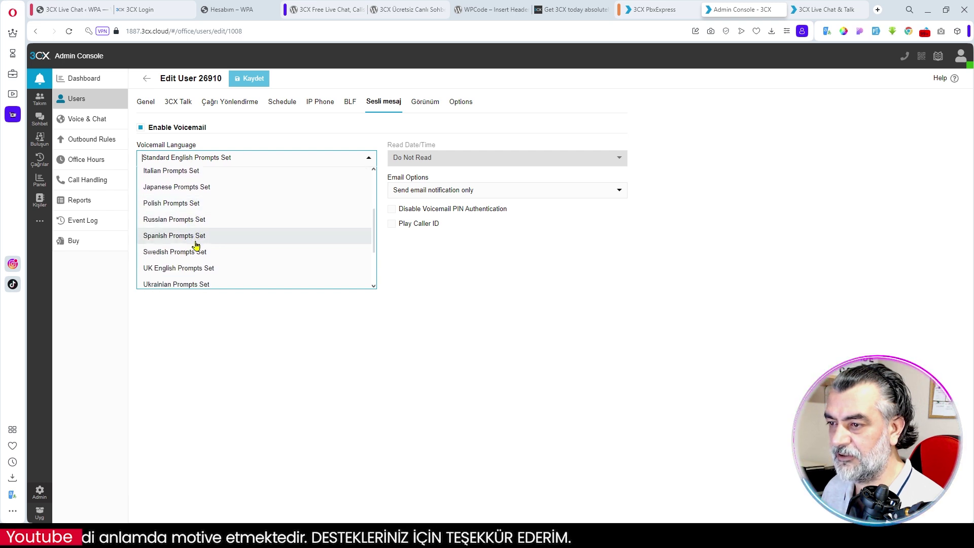
pyautogui.scroll(-3, 195, 239)
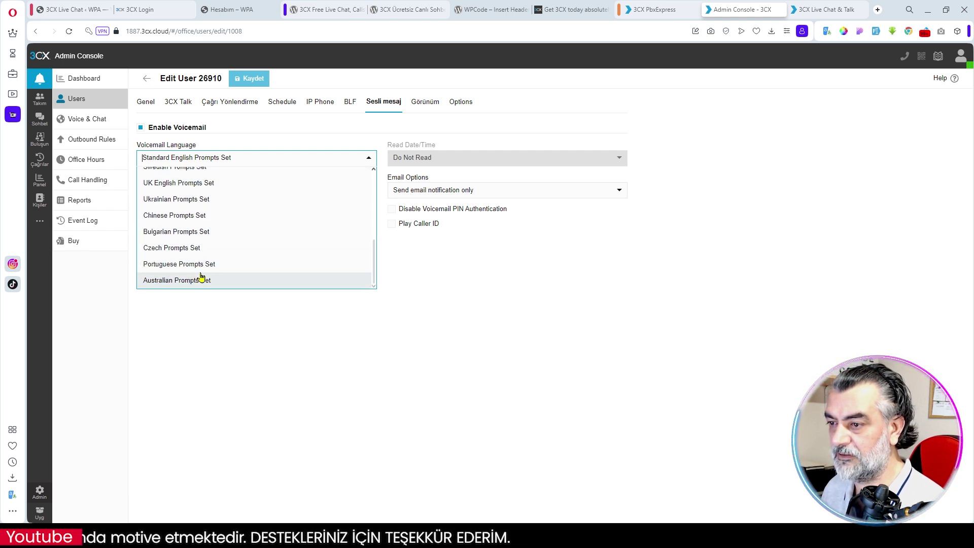
pyautogui.click(285, 155)
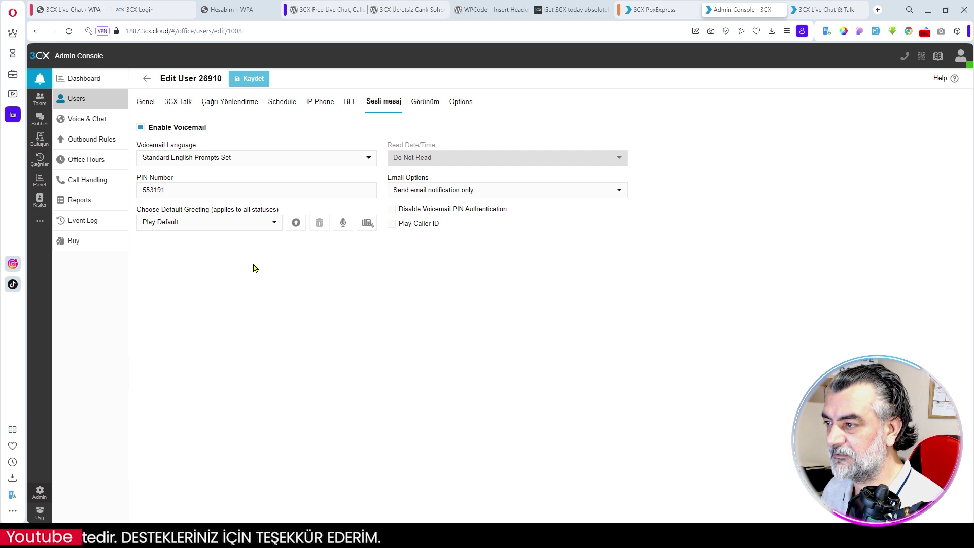
# - Leave voicemail email notification unchanged, review the Görünüm and Options tabs, and return to Voice & Chat
pyautogui.click(429, 192)
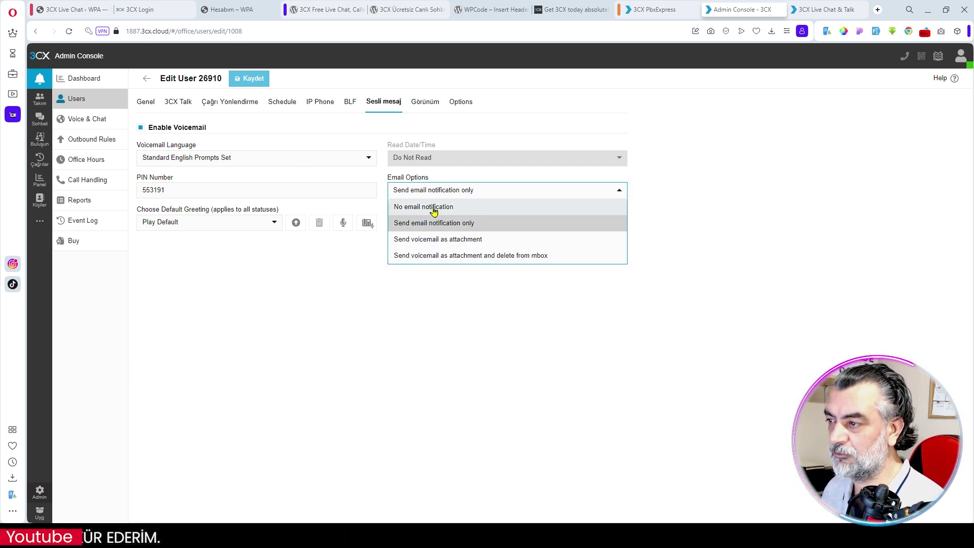
pyautogui.click(435, 191)
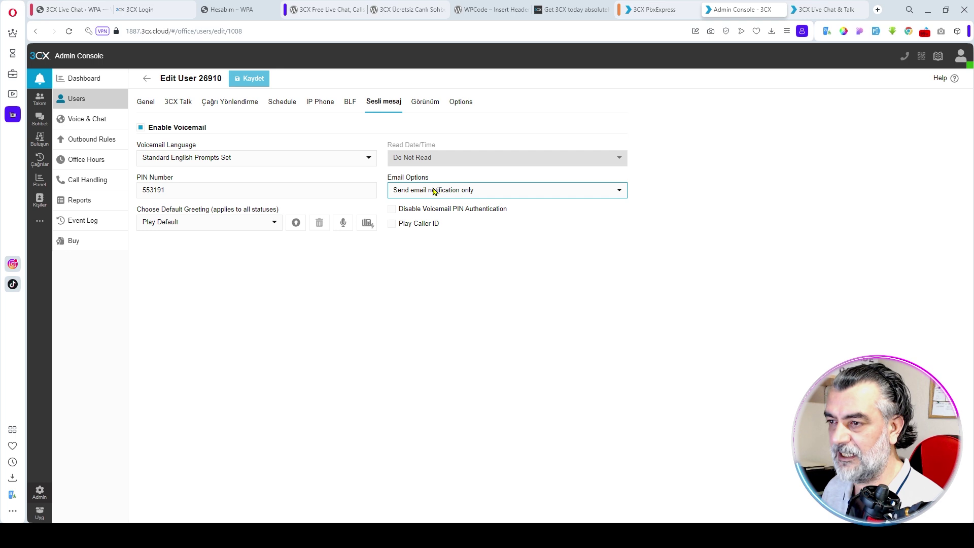
pyautogui.click(425, 102)
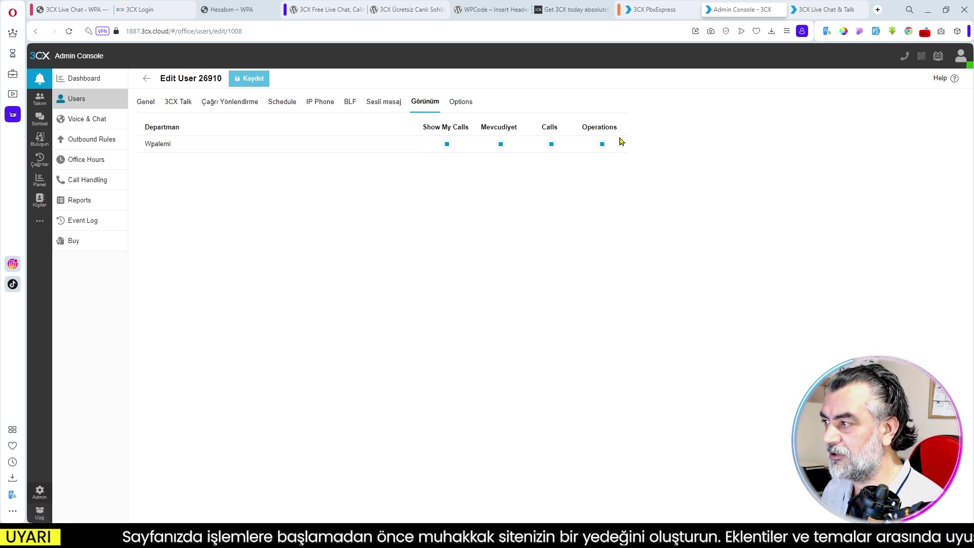
pyautogui.click(461, 102)
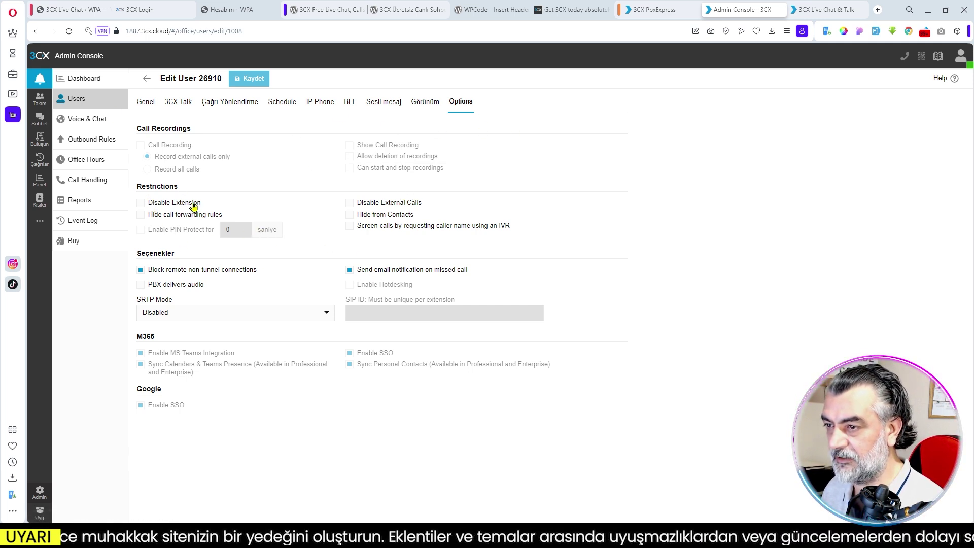
pyautogui.click(110, 117)
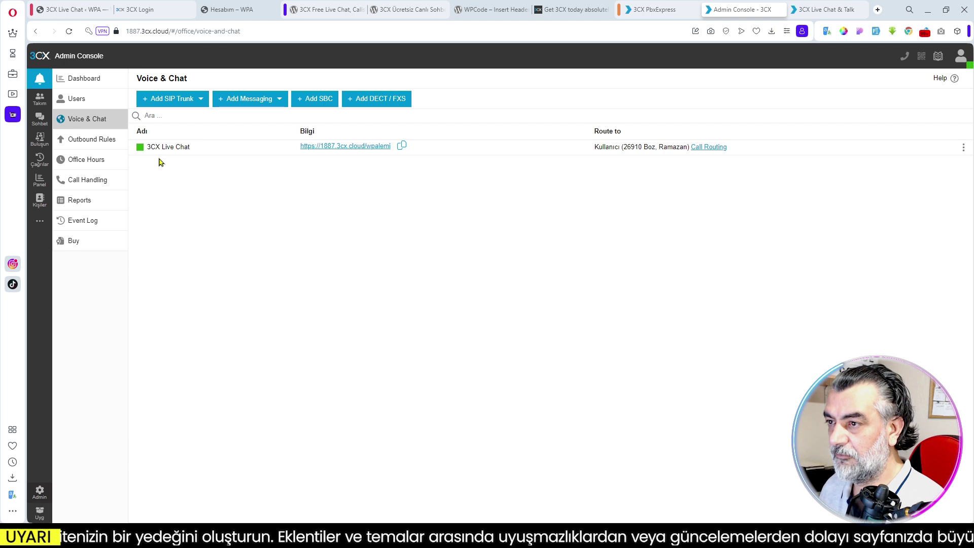
pyautogui.click(172, 148)
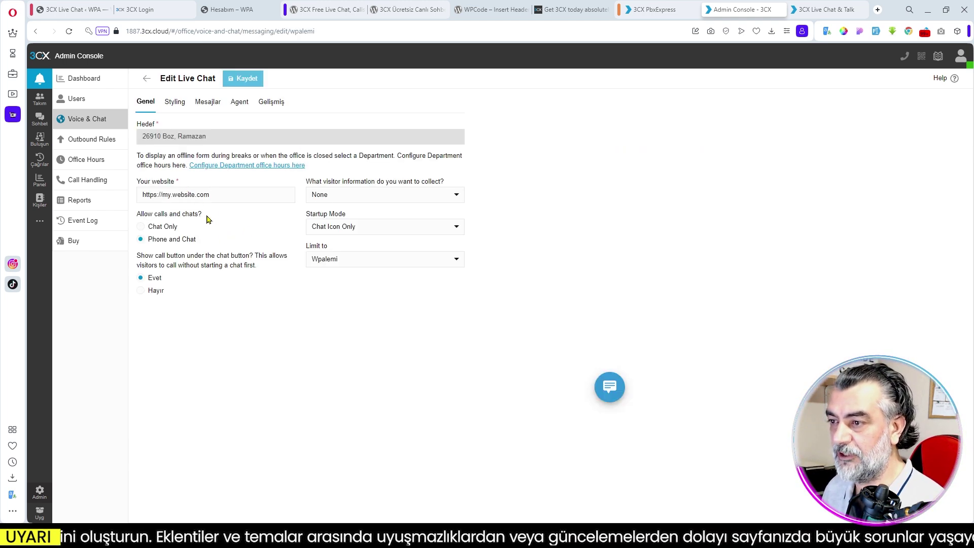
pyautogui.click(164, 196)
pyautogui.click(216, 195)
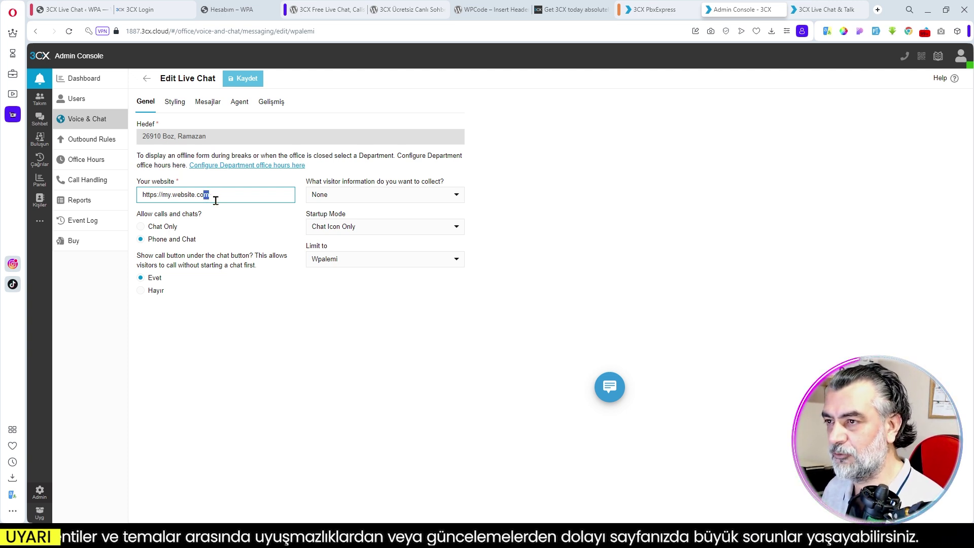
pyautogui.click(229, 10)
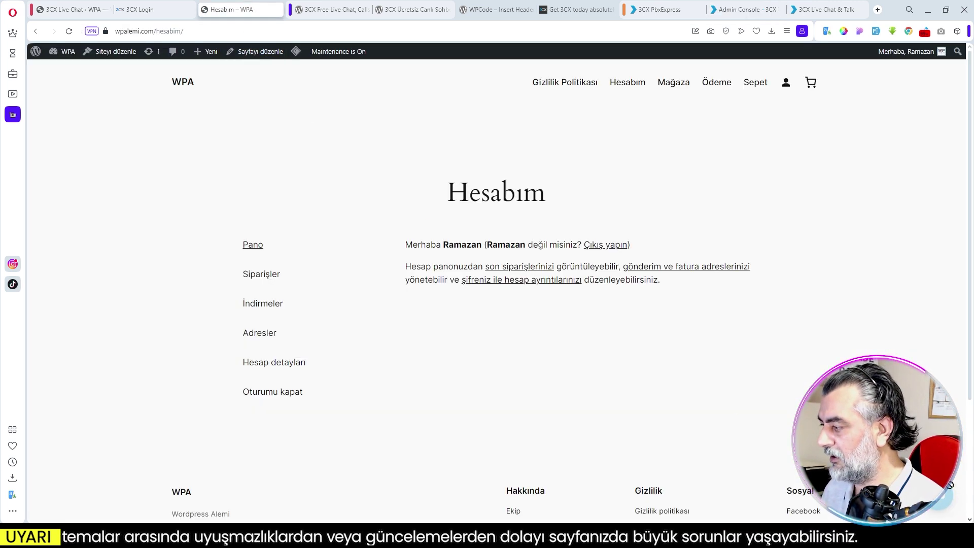
# - Copy wpalemi.com from the homepage address bar and paste it over the placeholder website address
pyautogui.click(183, 83)
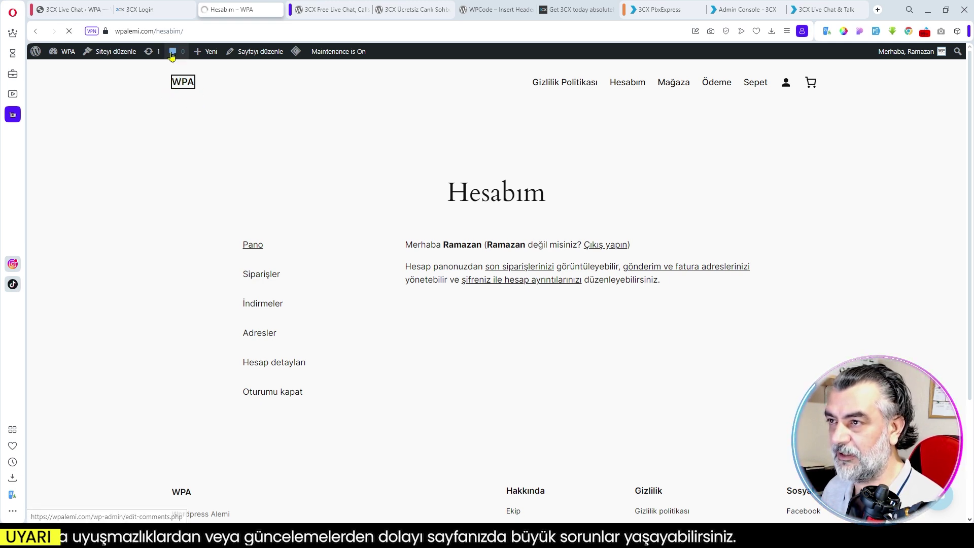
pyautogui.click(162, 29)
pyautogui.hotkey('ctrl', 'c')
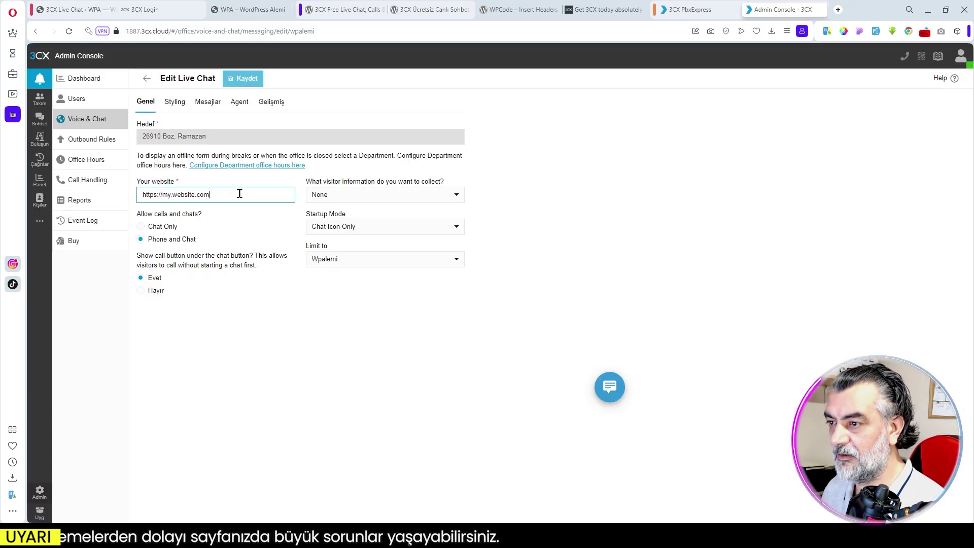
pyautogui.moveTo(239, 193); pyautogui.dragTo(76, 192)
pyautogui.hotkey('ctrl', 'v')
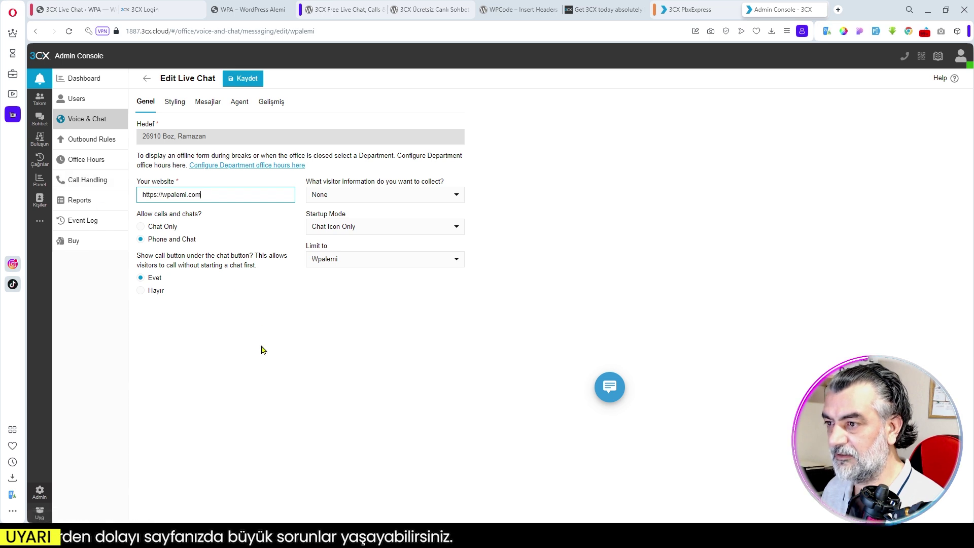
# - Select Phone and Chat and keep 'Show call button under the chat button' set to Evet
pyautogui.click(143, 228)
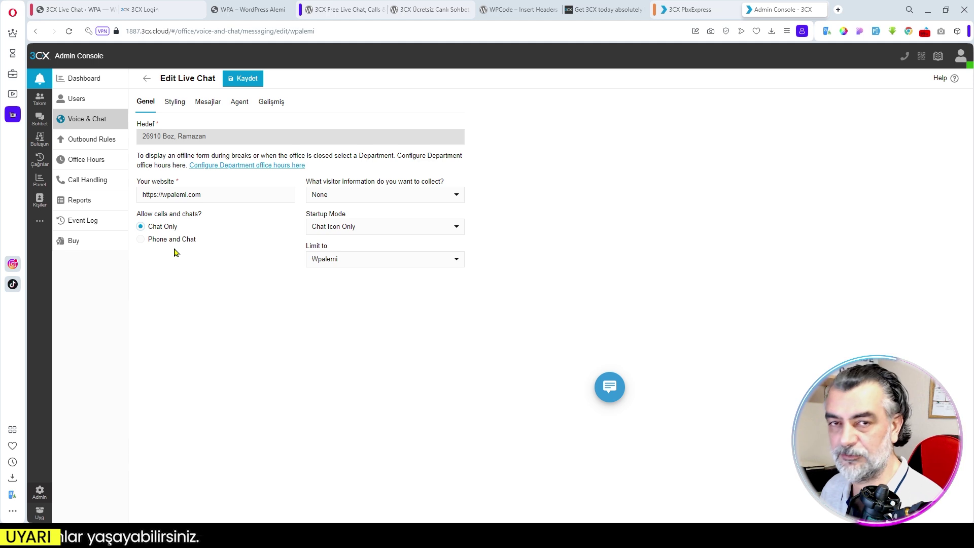
pyautogui.click(142, 243)
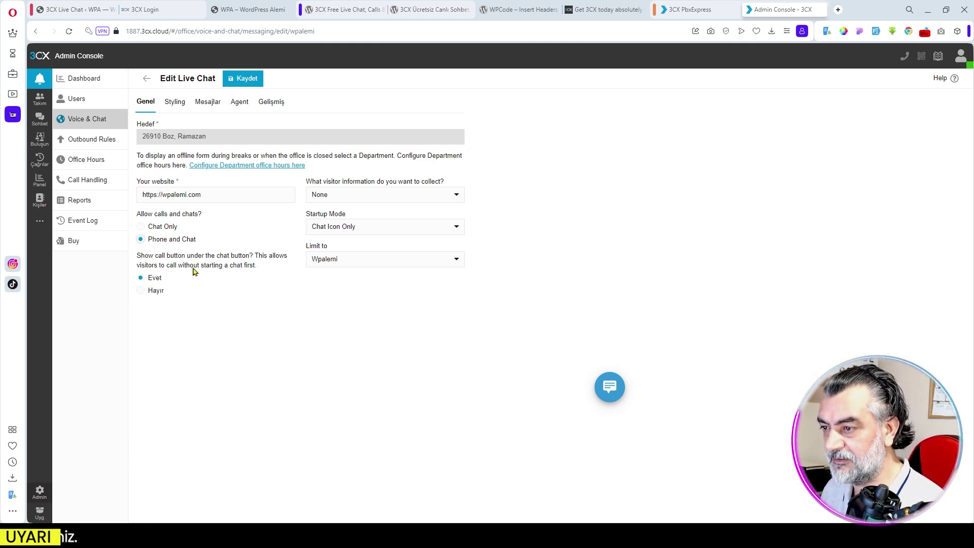
pyautogui.moveTo(135, 259); pyautogui.dragTo(257, 268)
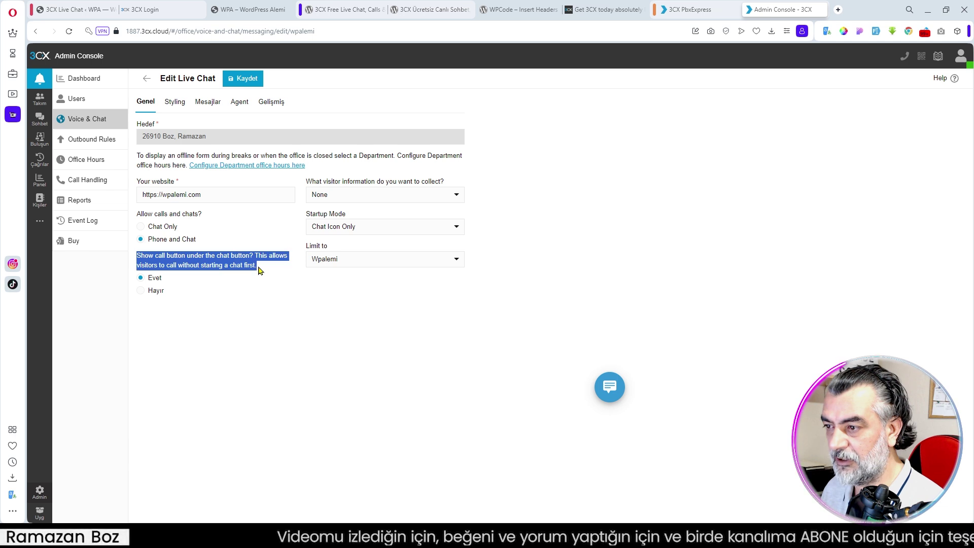
pyautogui.rightClick(233, 266)
pyautogui.click(279, 375)
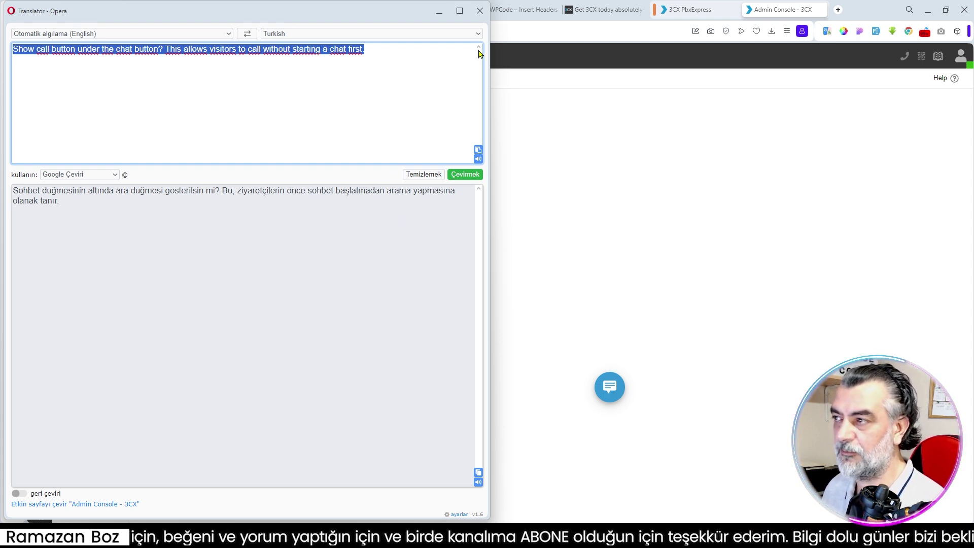
pyautogui.click(482, 12)
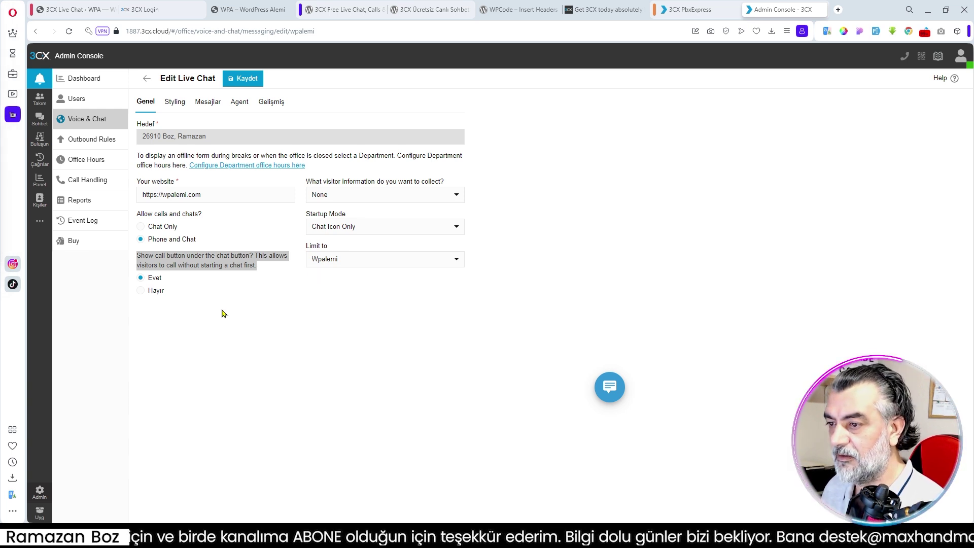
pyautogui.click(143, 293)
pyautogui.click(142, 279)
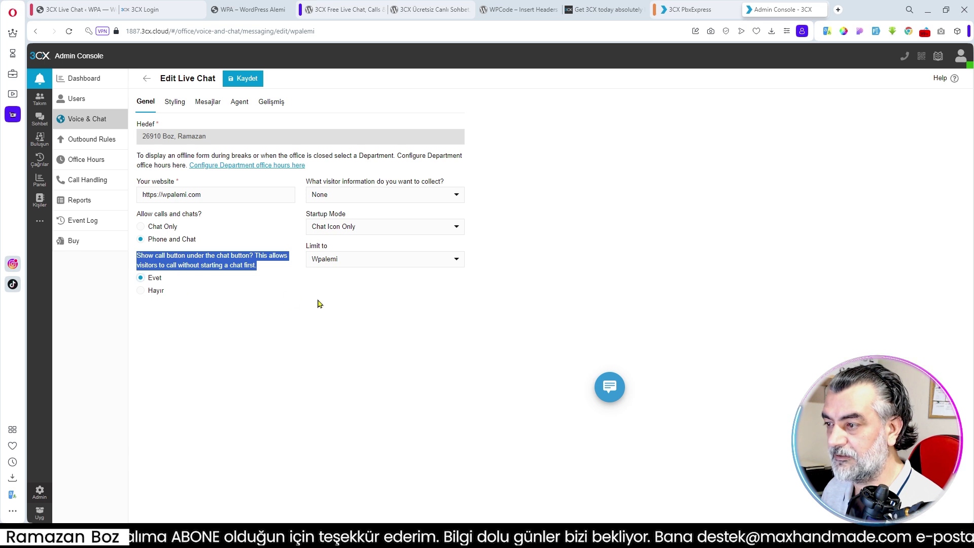
pyautogui.click(358, 195)
# - Set visitor information to Name & Email Address and keep Startup Mode on Chat Icon Only
pyautogui.click(338, 200)
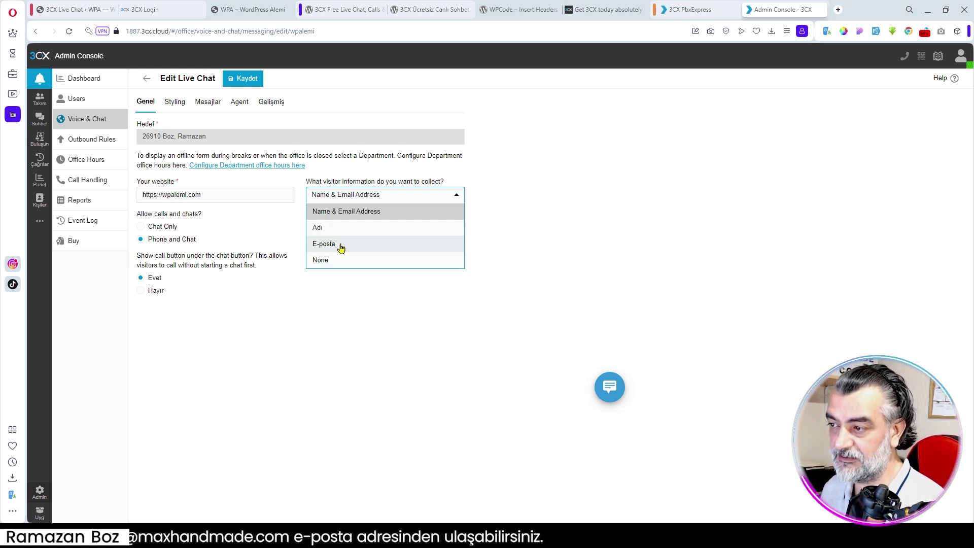
pyautogui.click(371, 215)
pyautogui.click(363, 230)
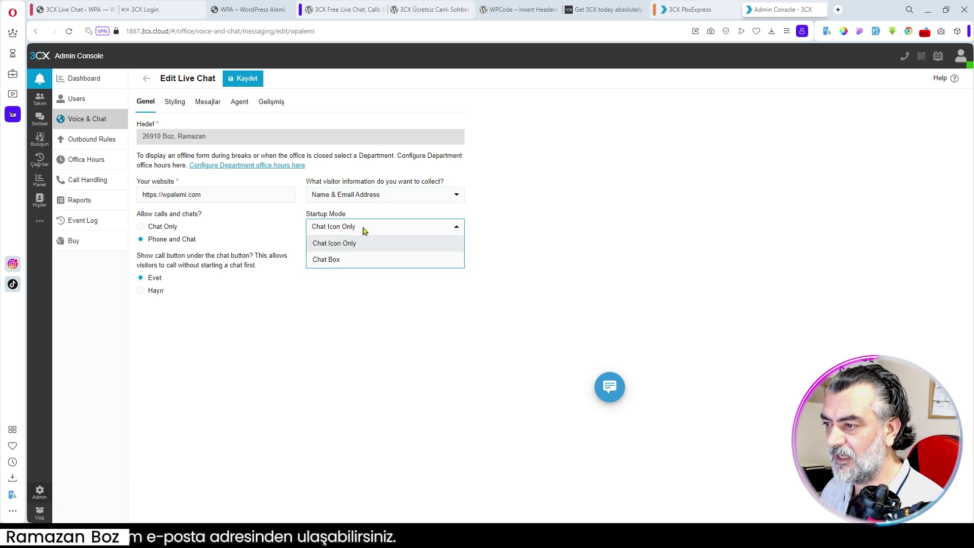
pyautogui.click(372, 243)
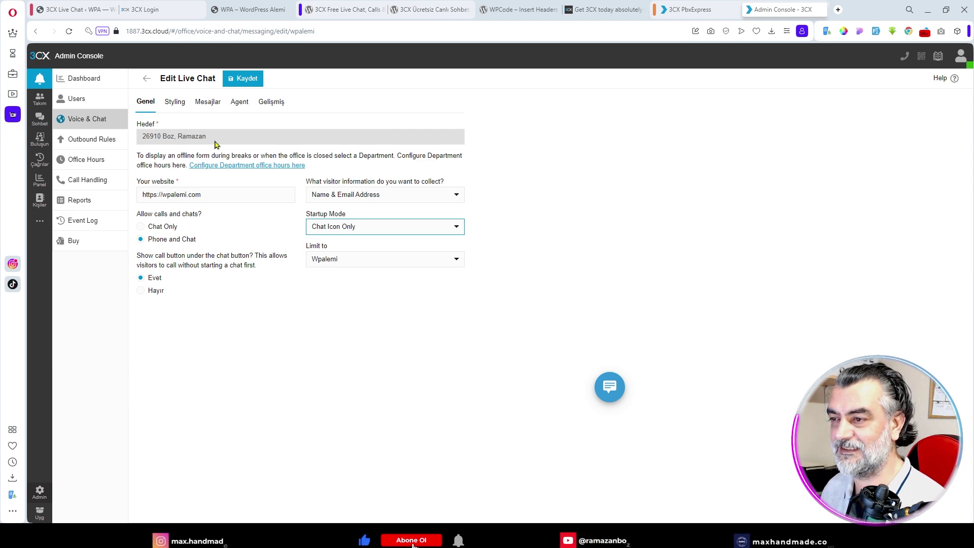
pyautogui.click(176, 103)
# - Select the Customize widget theme, check the WordPress 3CX Live Chat options page, and close the 3CX Login tab
pyautogui.click(141, 219)
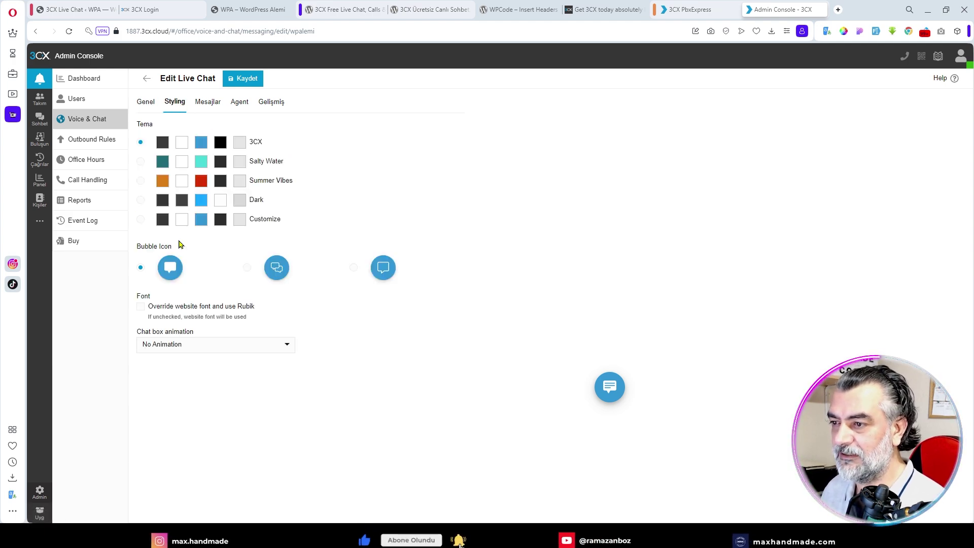
pyautogui.click(259, 9)
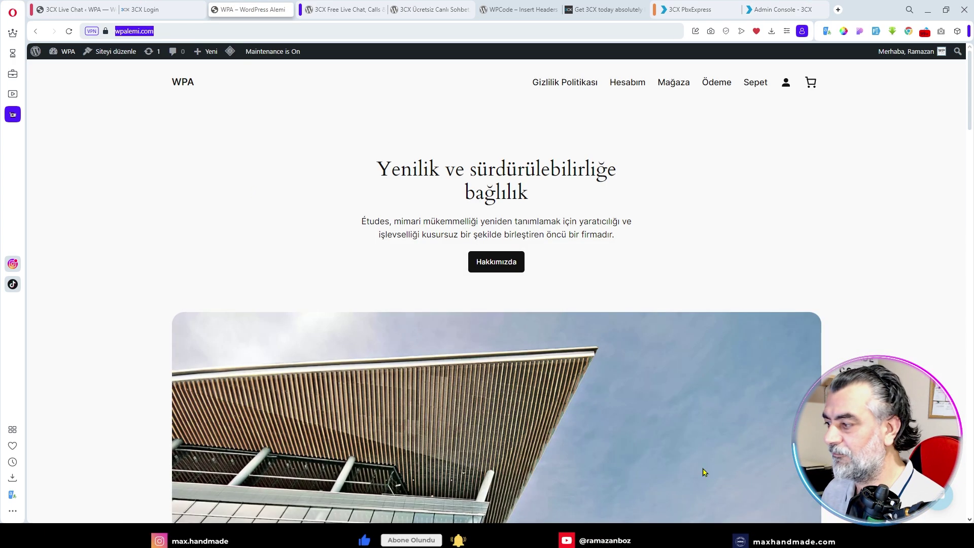
pyautogui.click(76, 9)
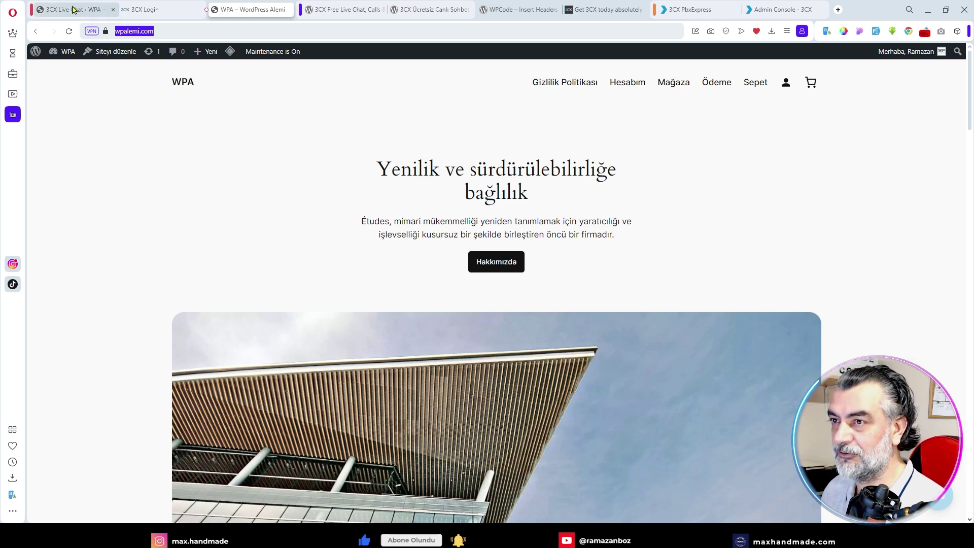
pyautogui.click(797, 10)
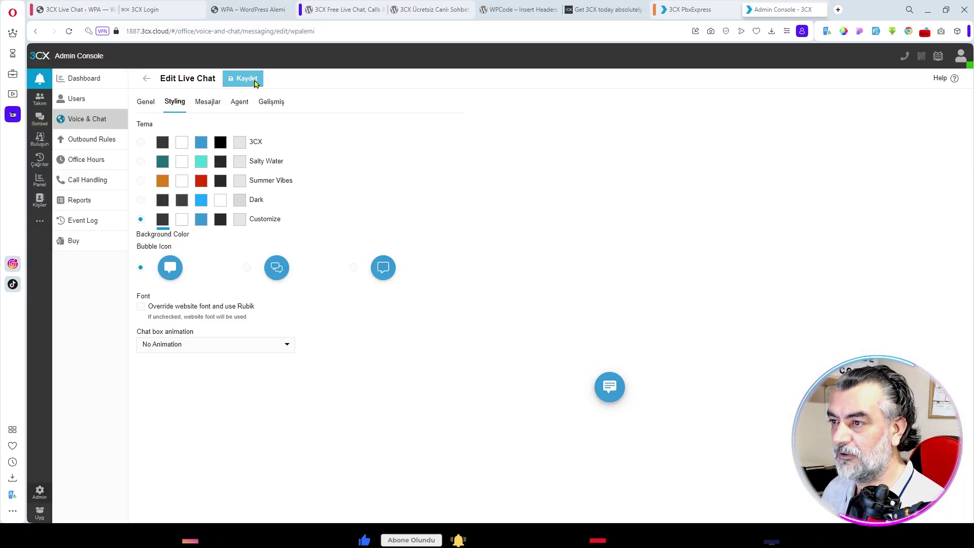
pyautogui.click(162, 10)
pyautogui.click(203, 9)
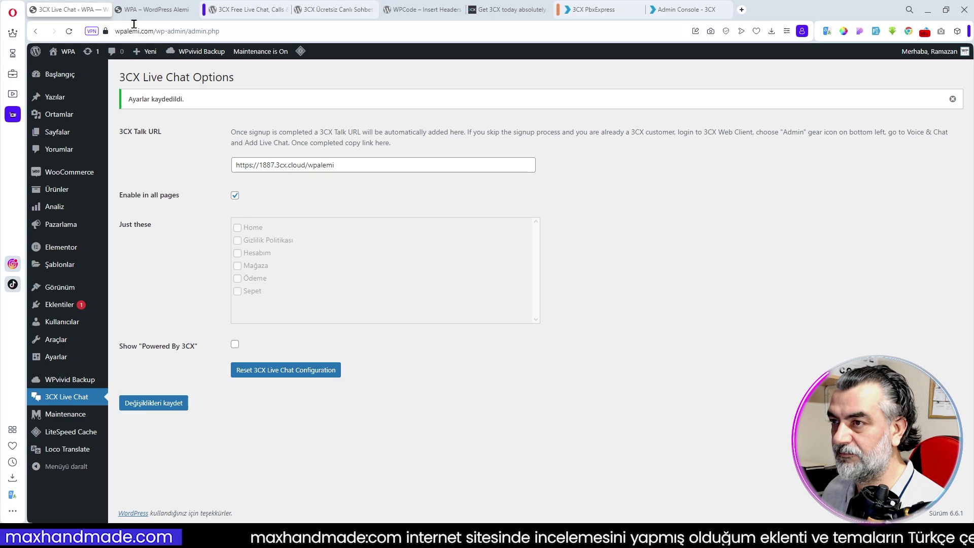
# - Go to the wpalemi.com Hesabım page and wait for the 3CX chat bubble to load
pyautogui.click(151, 11)
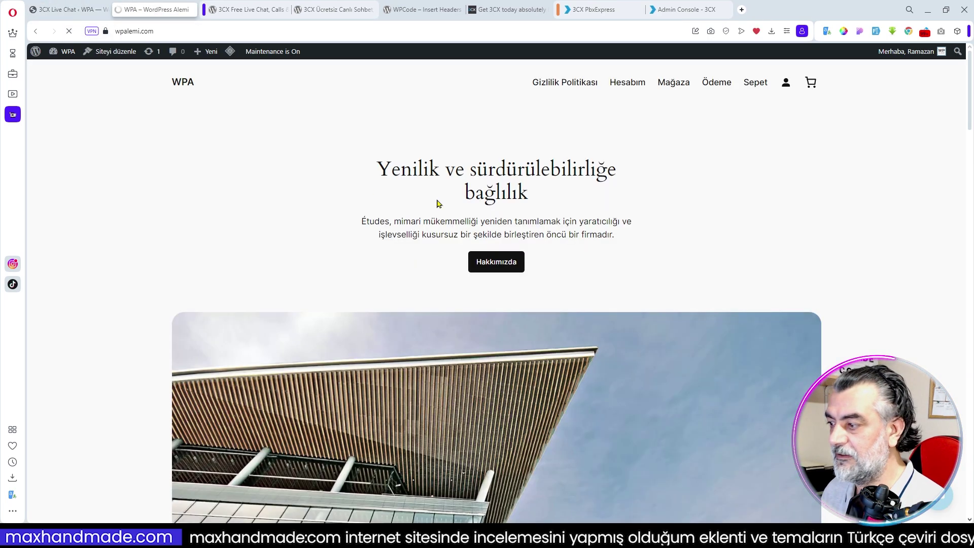
pyautogui.scroll(-6, 609, 254)
pyautogui.scroll(6, 808, 304)
pyautogui.click(628, 83)
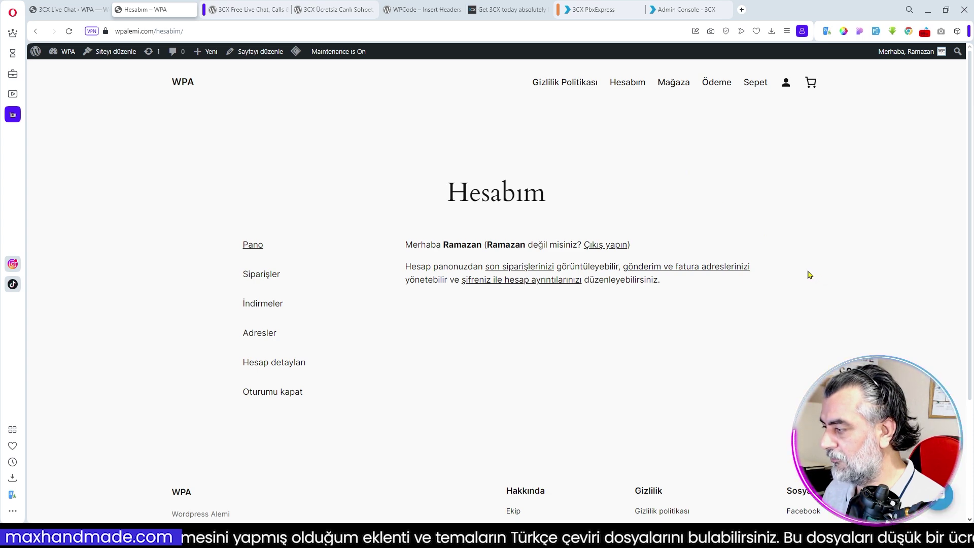
pyautogui.scroll(-3, 807, 274)
pyautogui.scroll(3, 797, 274)
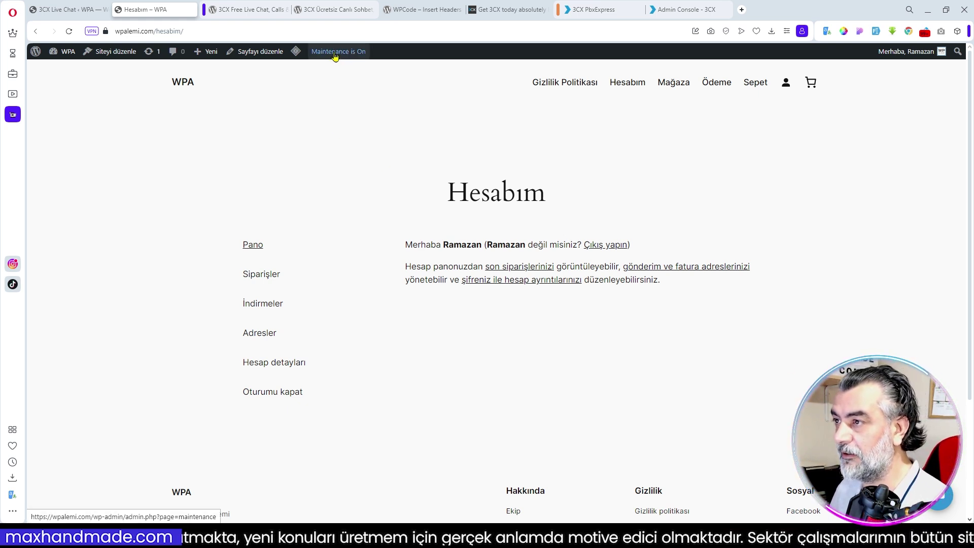
pyautogui.moveTo(345, 53)
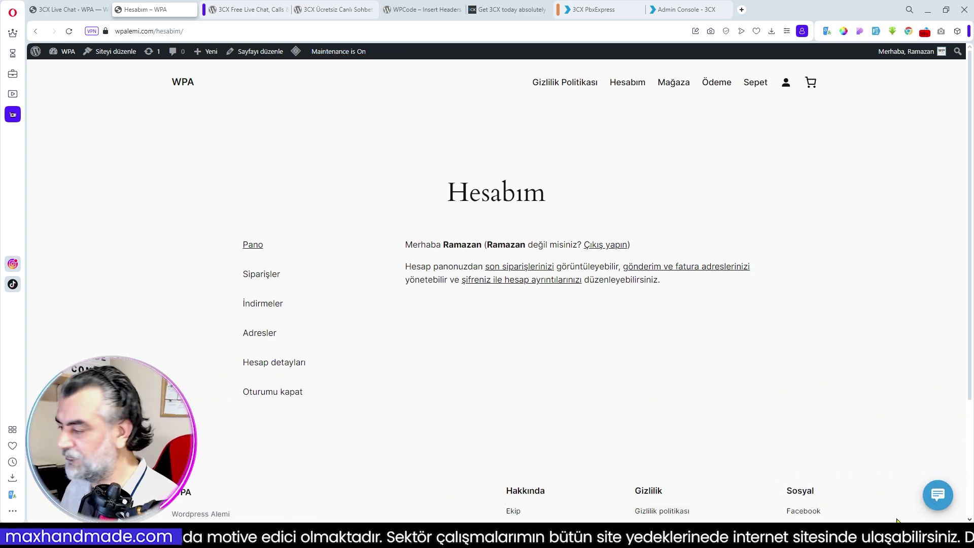
# - Preview the chat bubble's chat and call choices, then switch off 'Maintenance is On'
pyautogui.click(939, 496)
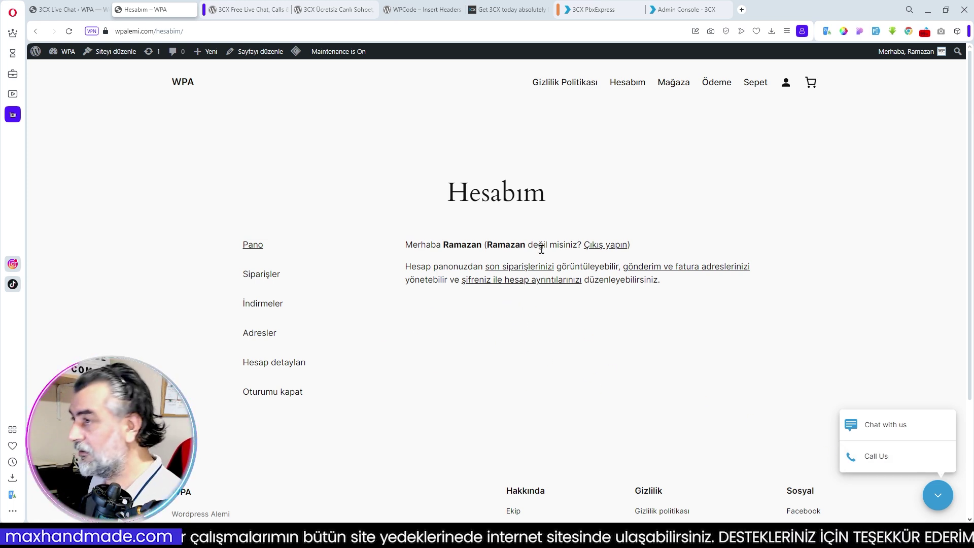
pyautogui.click(330, 52)
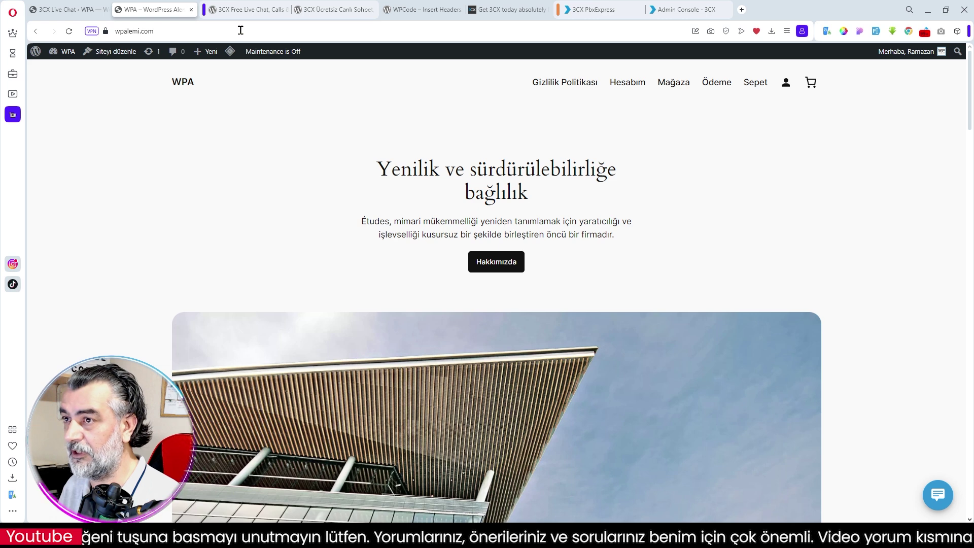
# - Open the homepage widget's 'Chat with us' form and try its Name and Email fields
pyautogui.click(685, 10)
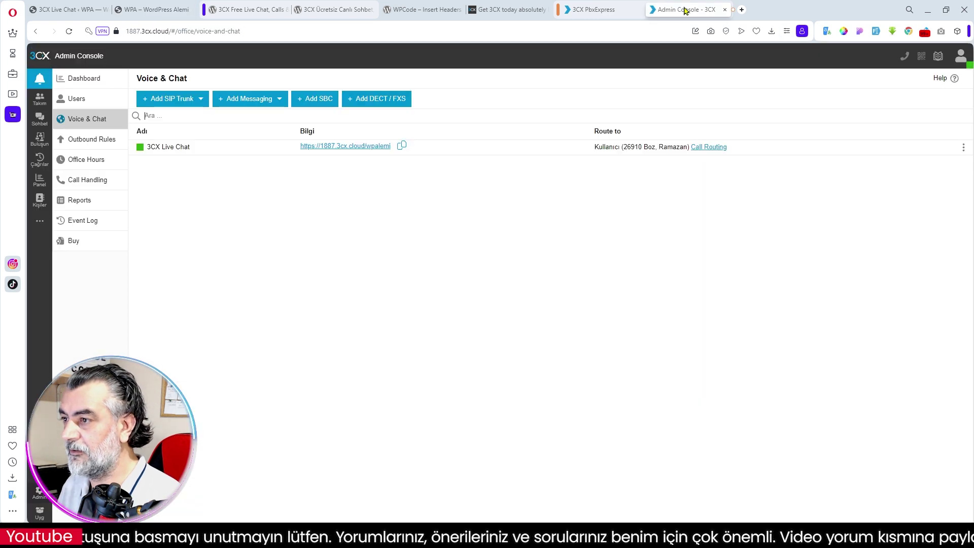
pyautogui.click(152, 10)
pyautogui.click(939, 506)
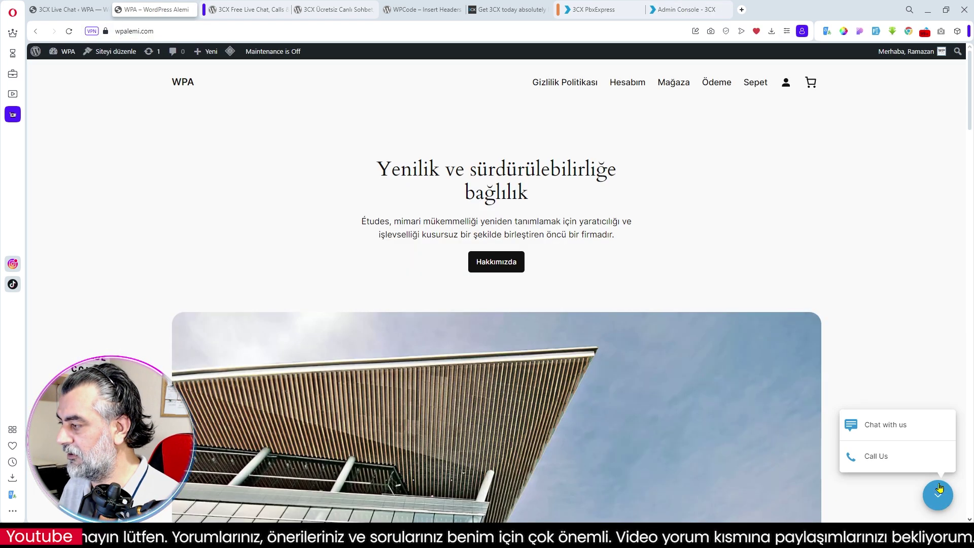
pyautogui.click(873, 424)
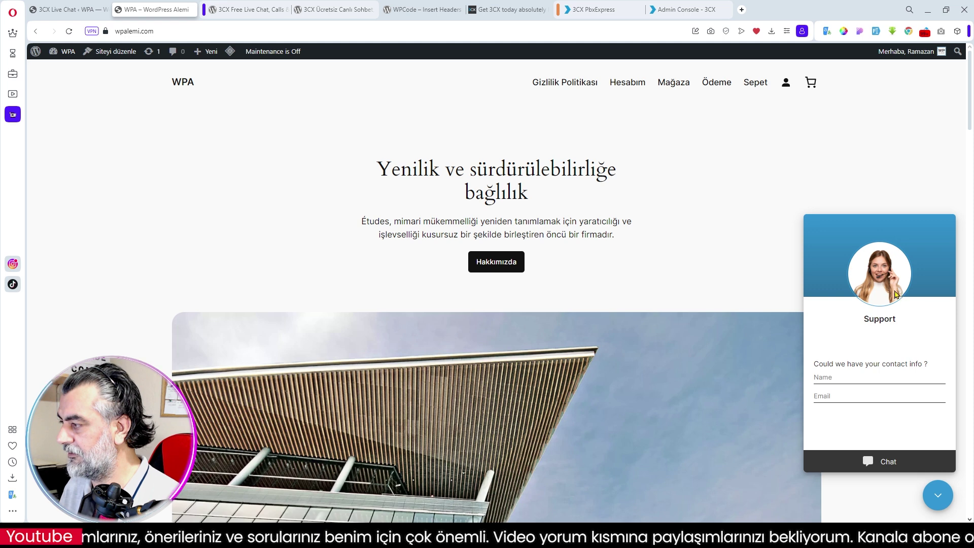
pyautogui.click(836, 371)
pyautogui.click(850, 395)
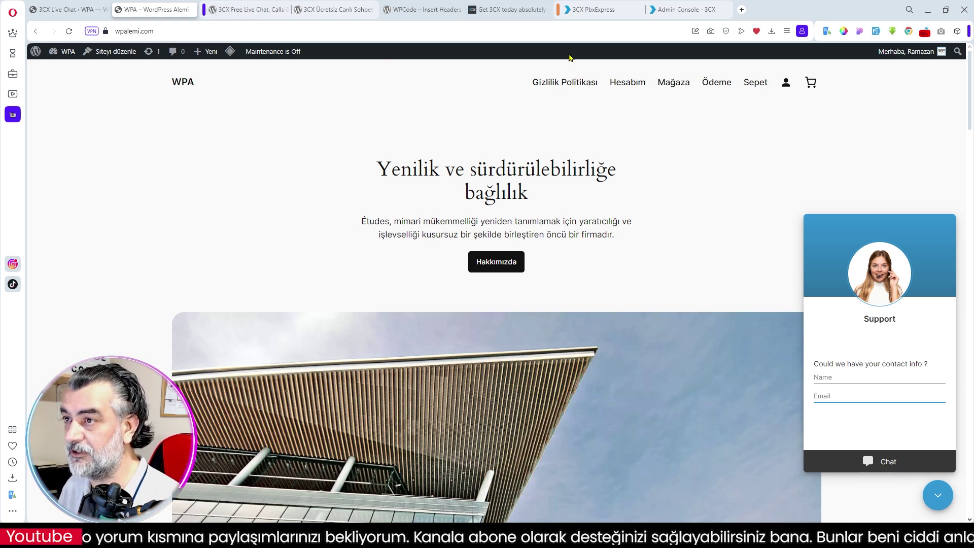
pyautogui.click(687, 10)
# - Review the Live Chat message settings, keeping Visitor's Browser Language as the language
pyautogui.click(173, 148)
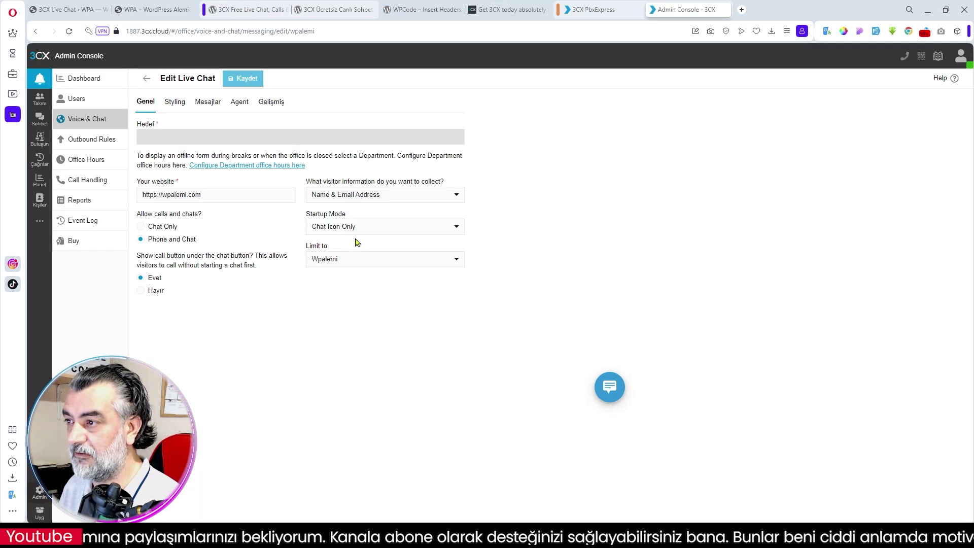
pyautogui.click(174, 101)
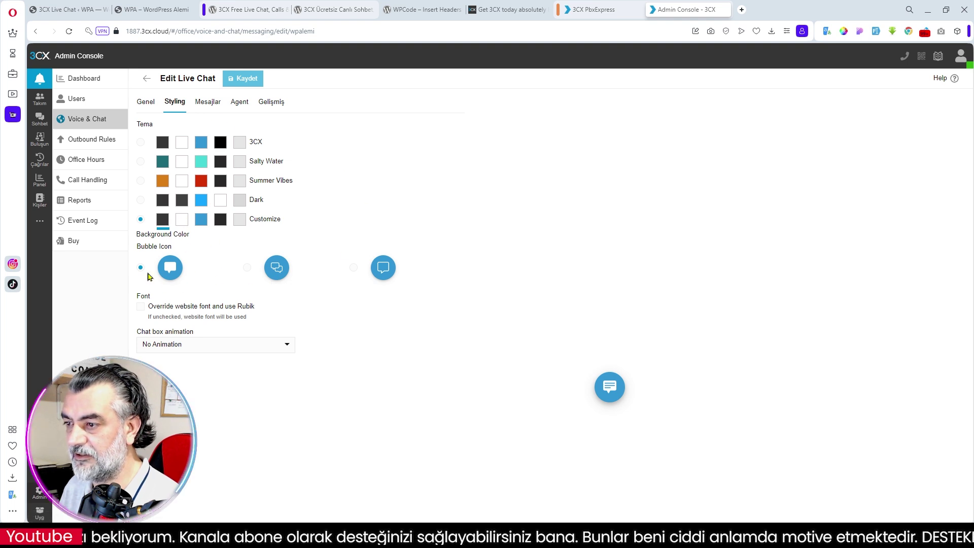
pyautogui.click(208, 103)
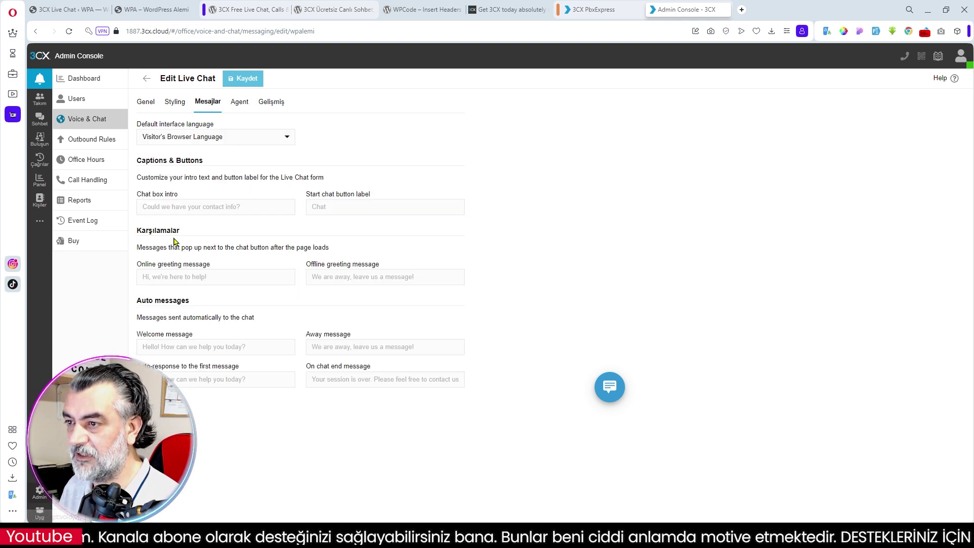
pyautogui.click(208, 280)
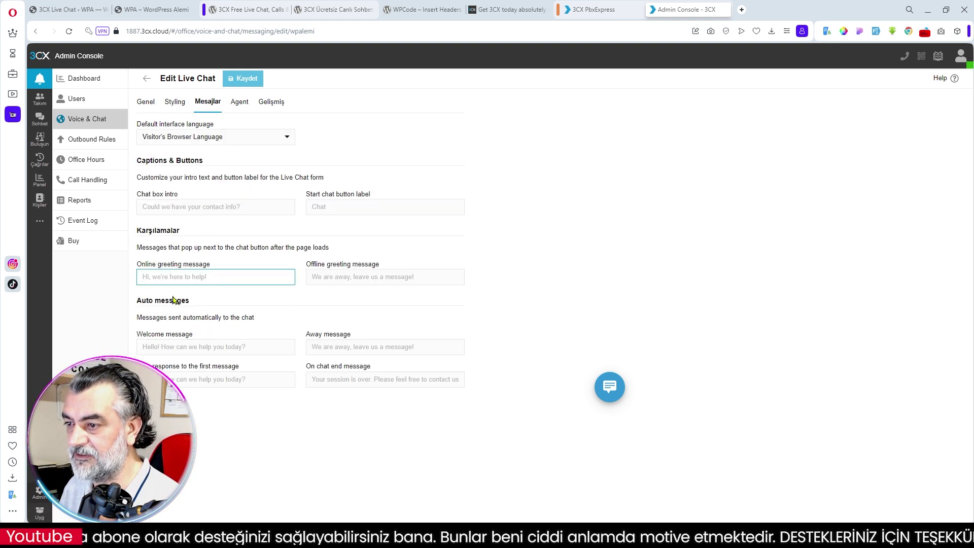
pyautogui.click(164, 353)
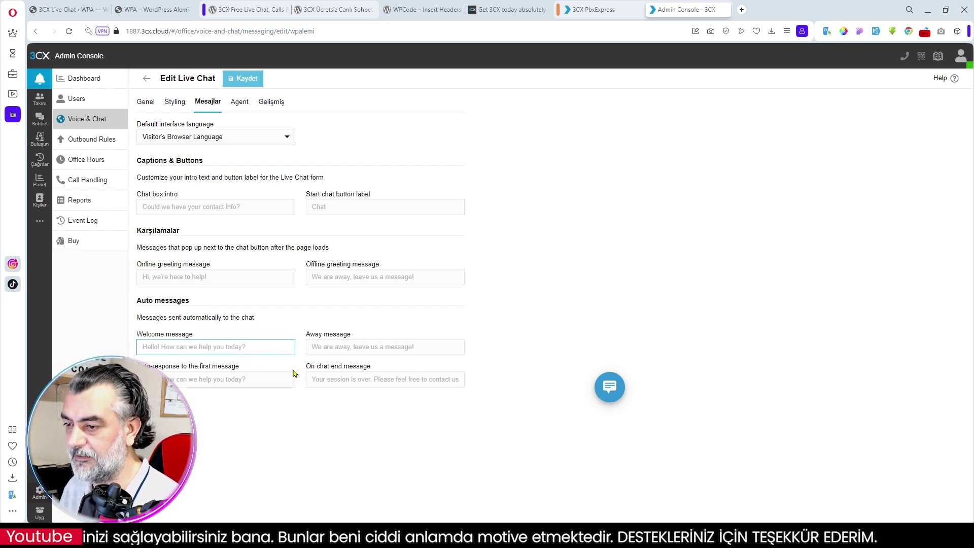
pyautogui.click(284, 137)
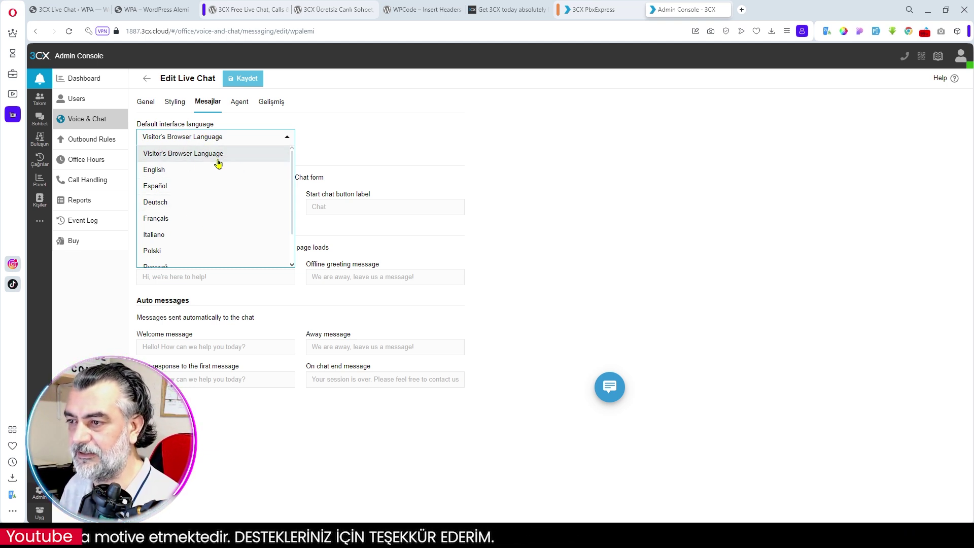
pyautogui.scroll(-3, 212, 228)
pyautogui.scroll(3, 213, 193)
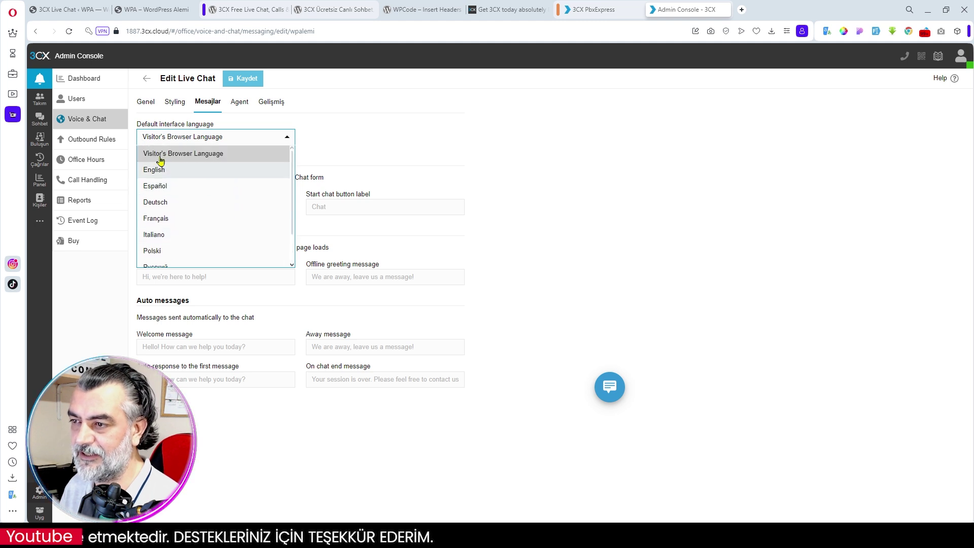
pyautogui.click(157, 157)
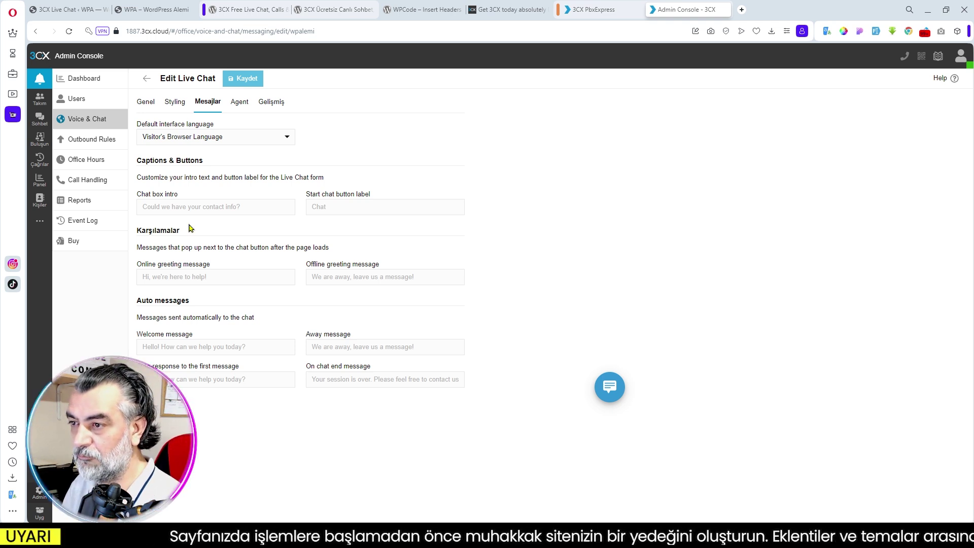
# - Set the Online greeting message to 'Merhaba. Mesajınız için teşekkür ederim'
pyautogui.click(159, 278)
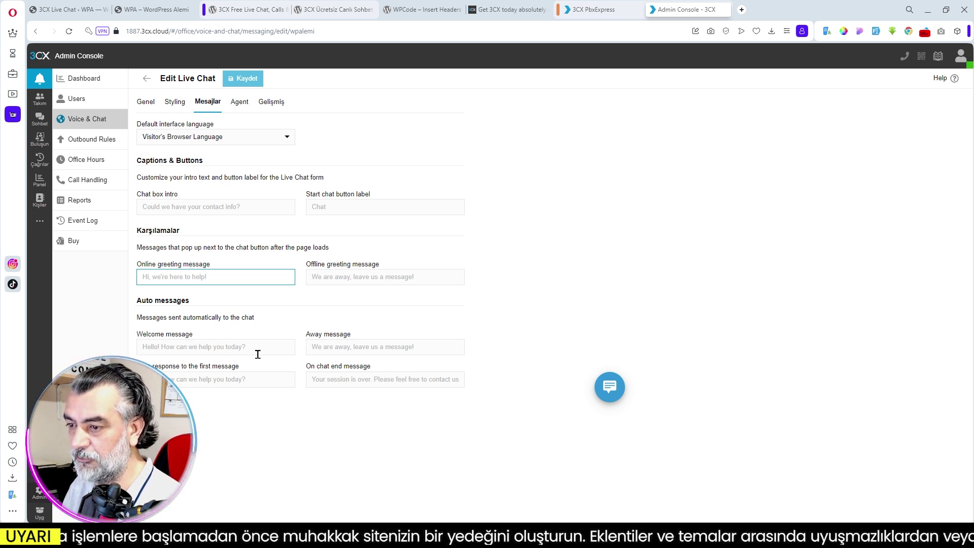
pyautogui.tripleClick(173, 264)
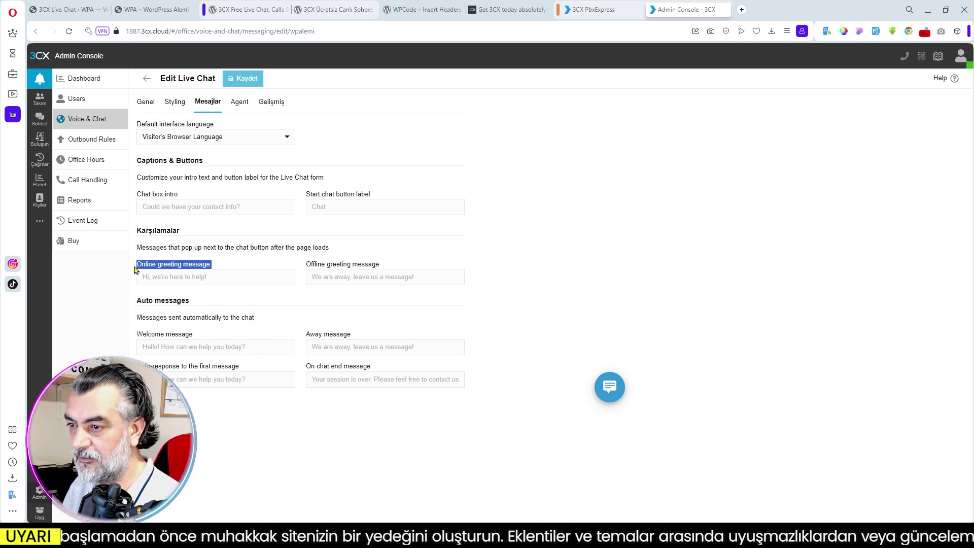
pyautogui.rightClick(172, 267)
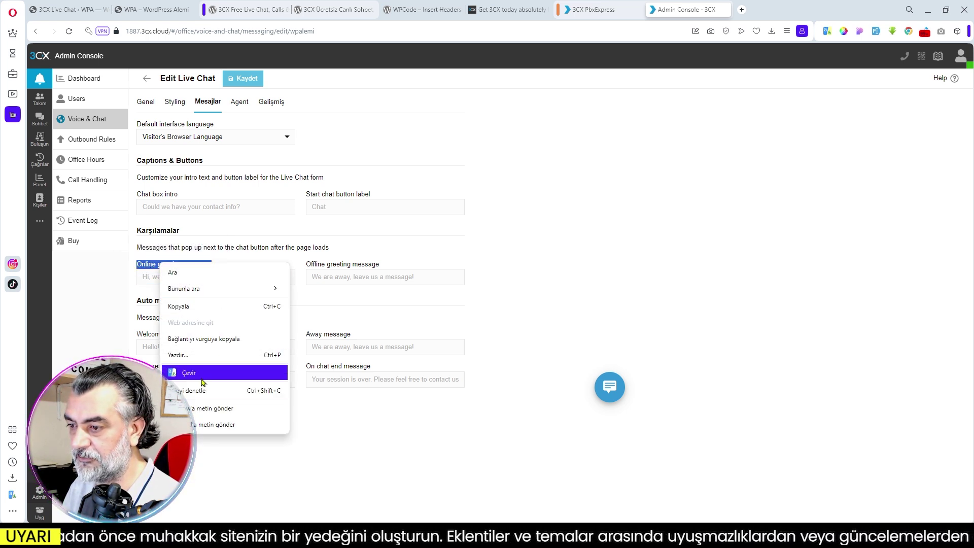
pyautogui.click(217, 375)
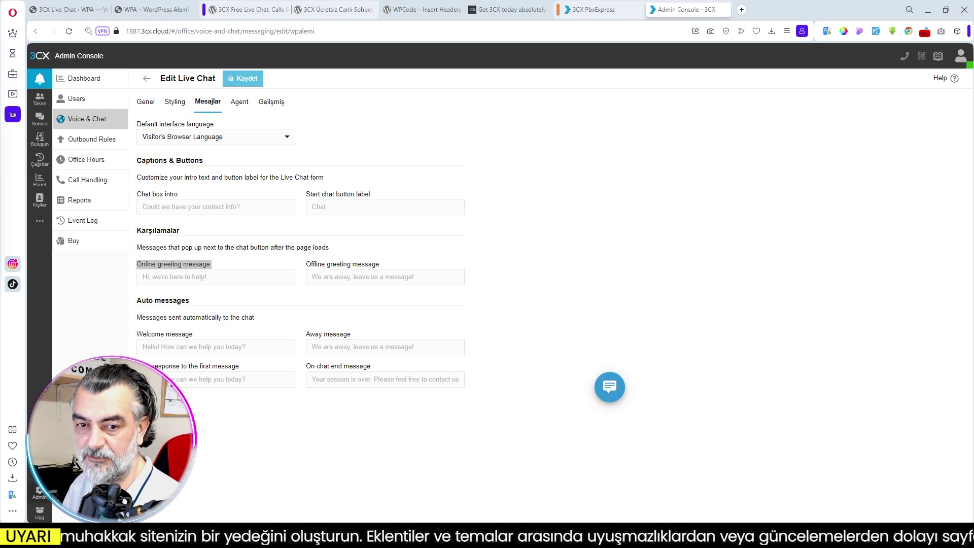
pyautogui.click(226, 281)
pyautogui.write('Merh')
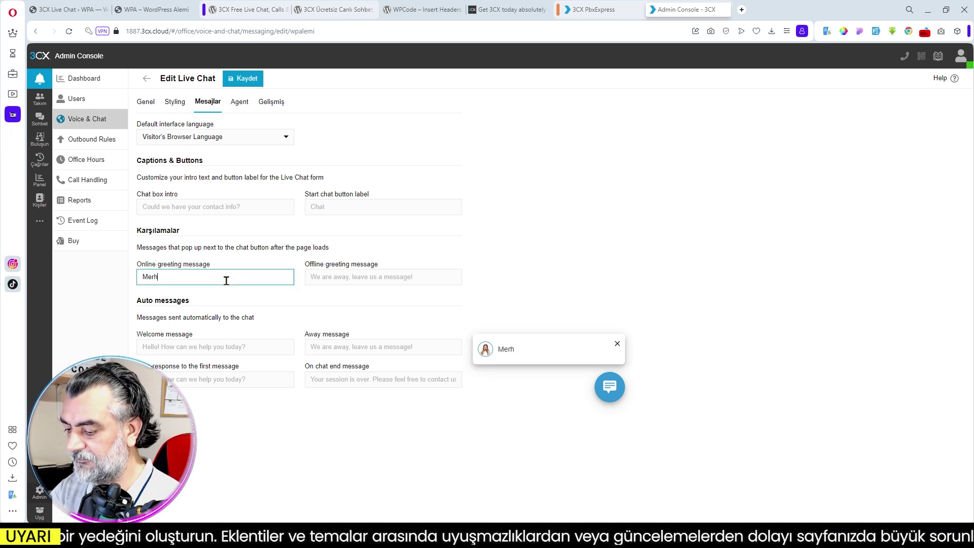
pyautogui.write('aba. ')
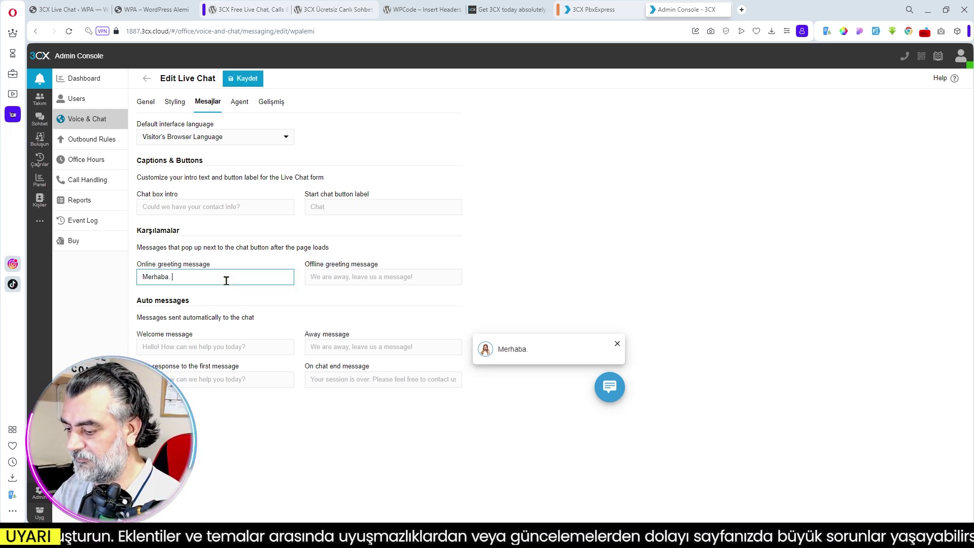
pyautogui.write('Mesajını')
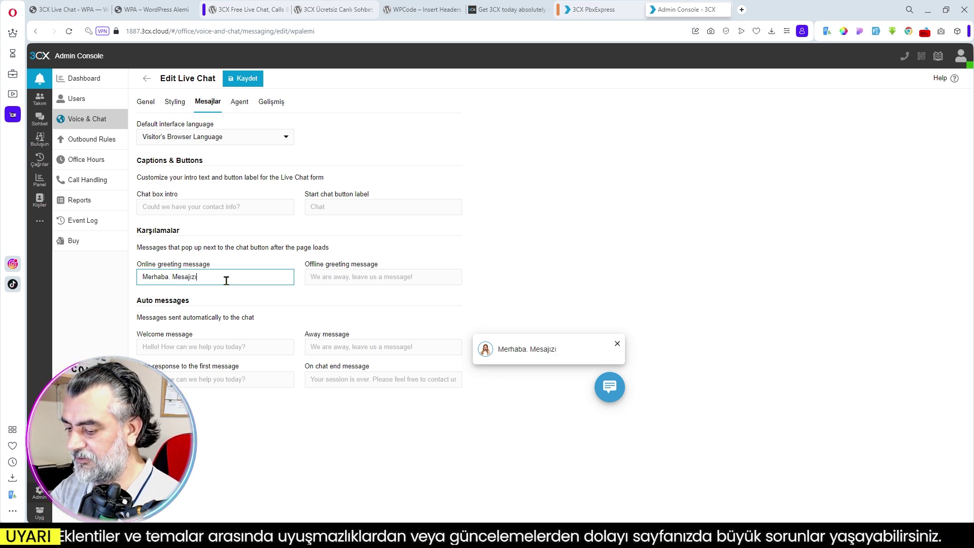
pyautogui.write('z için')
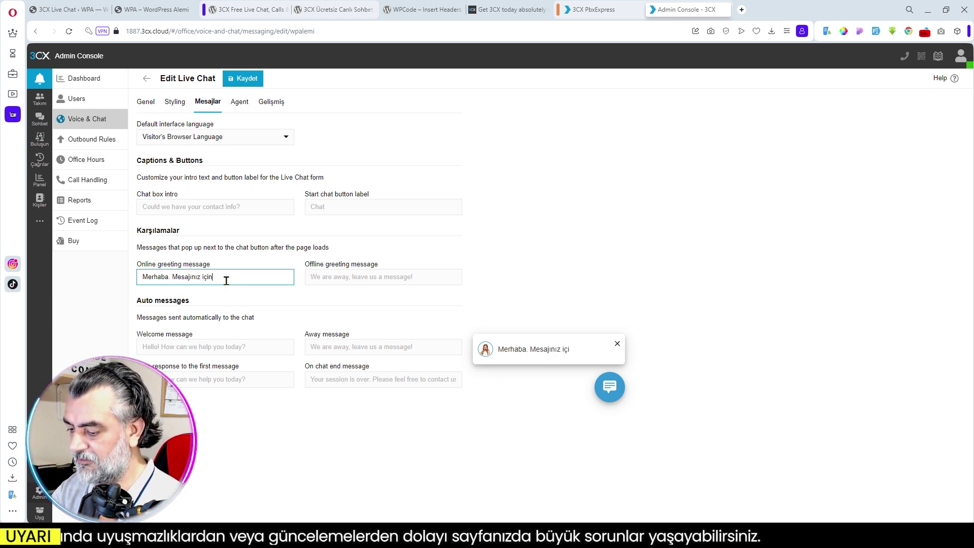
pyautogui.write(' teşekkür ederim.')
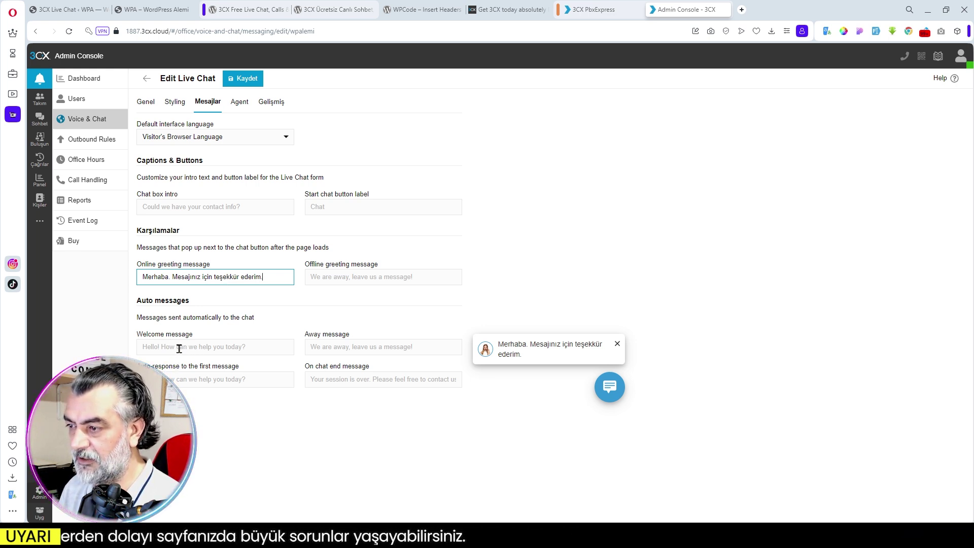
# - Set the Welcome message to 'Merhaba. Size nasıl yardımcı olabilirim'
pyautogui.click(179, 349)
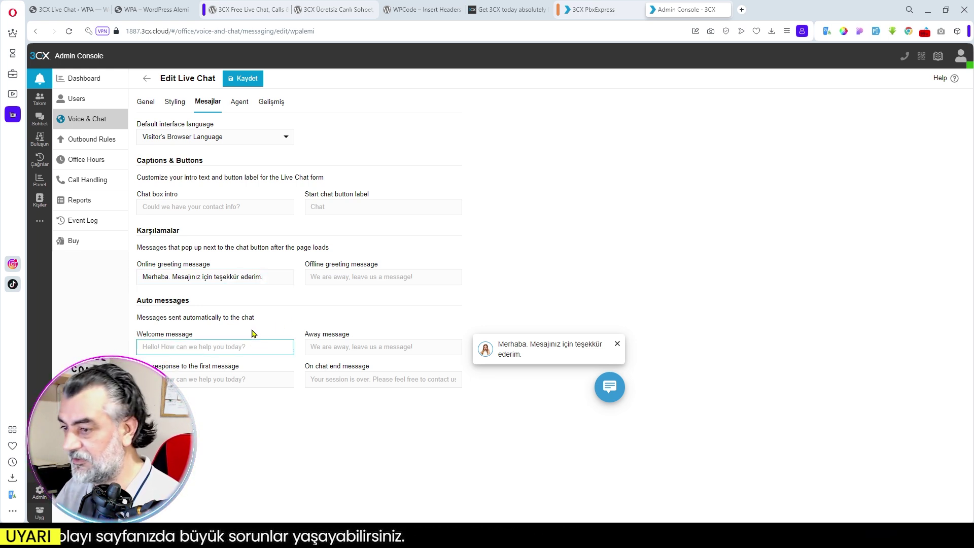
pyautogui.write('Merhaba. Size')
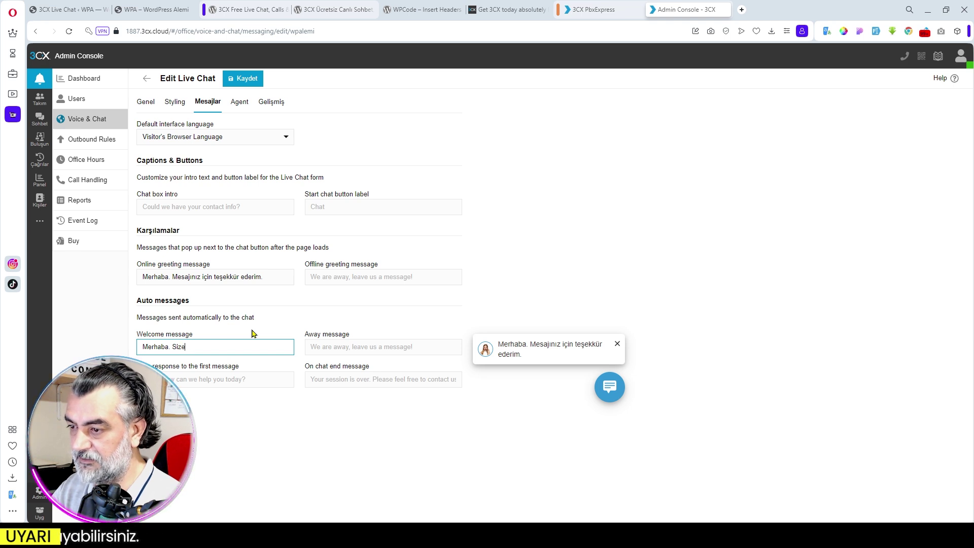
pyautogui.write('nasıl yard')
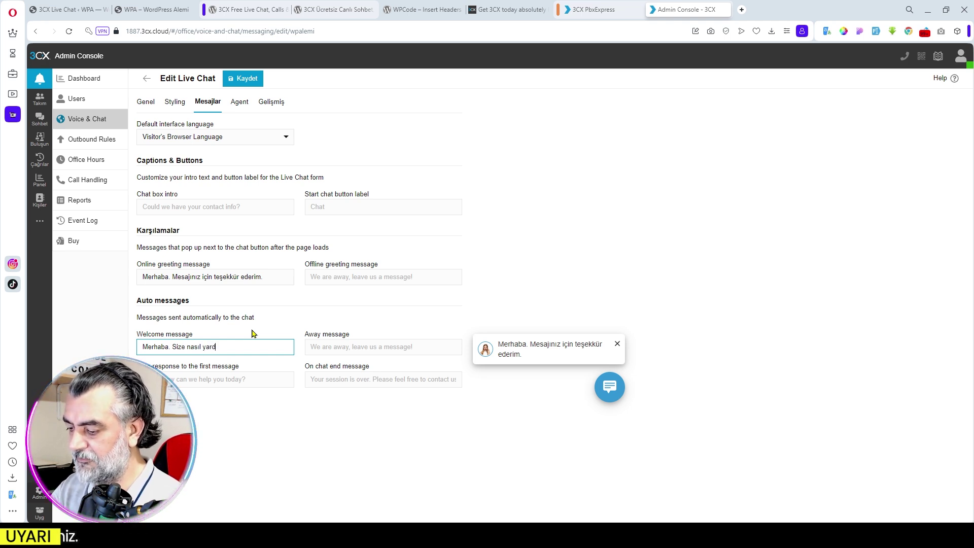
pyautogui.write('ımcı olabilşir')
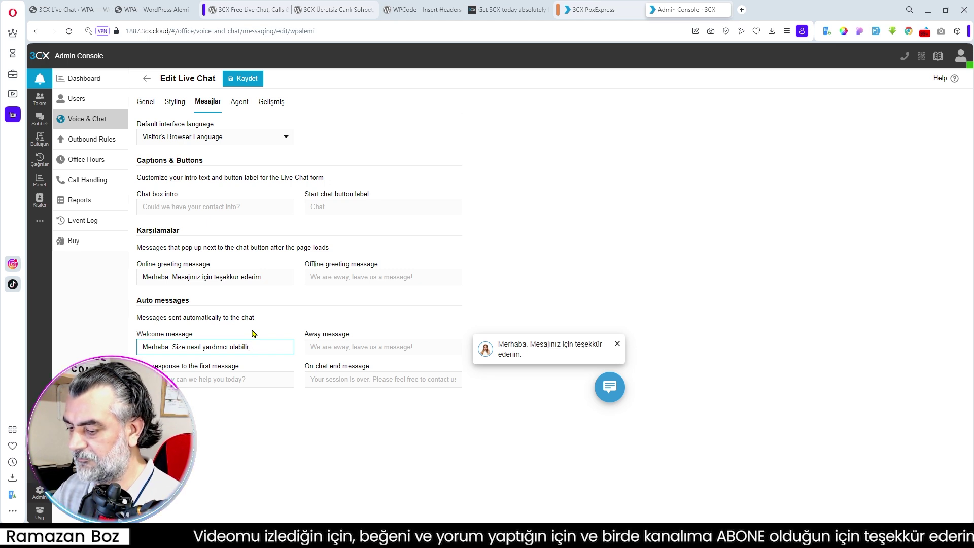
pyautogui.write('im.')
pyautogui.click(331, 393)
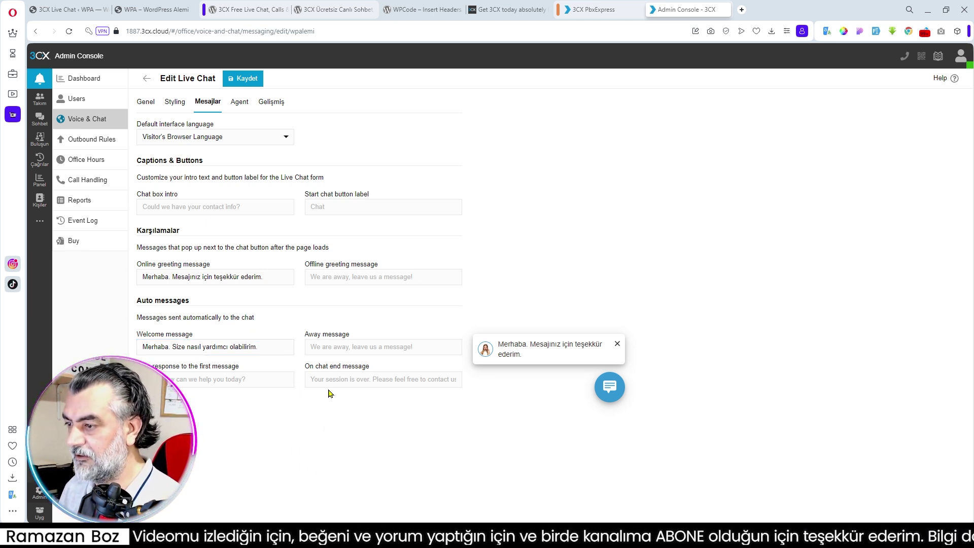
# - Save the chat messages and set the agent info shown in chat to Avatar and name
pyautogui.click(241, 80)
pyautogui.click(239, 101)
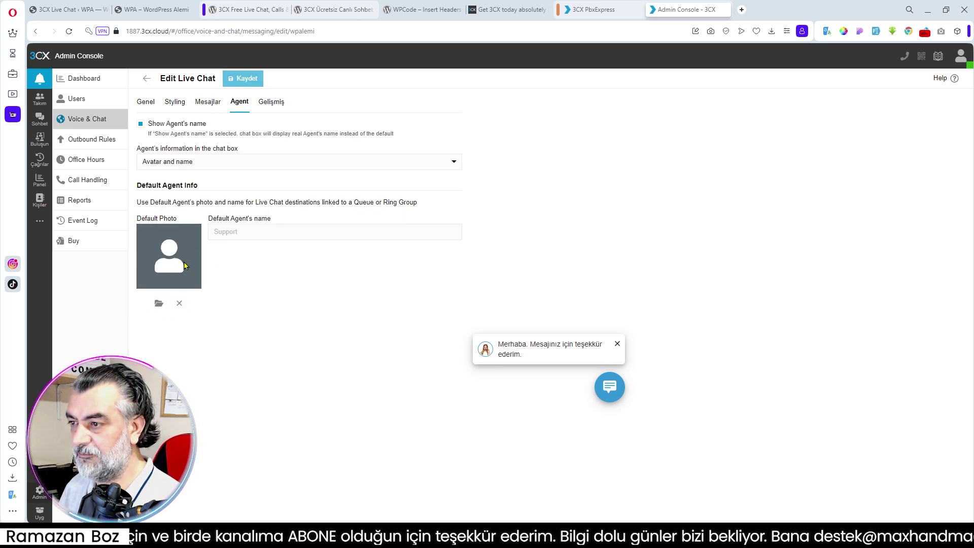
pyautogui.click(213, 162)
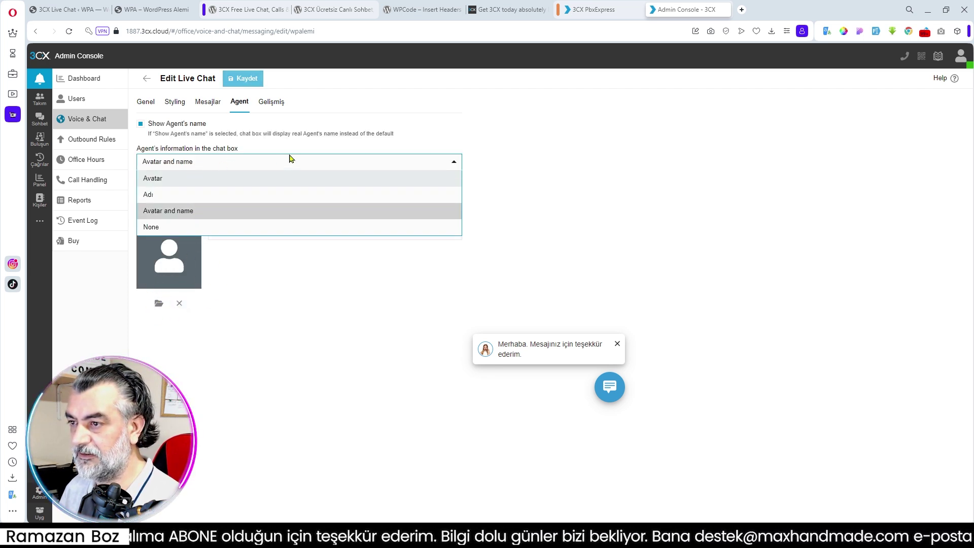
pyautogui.click(217, 179)
pyautogui.click(199, 166)
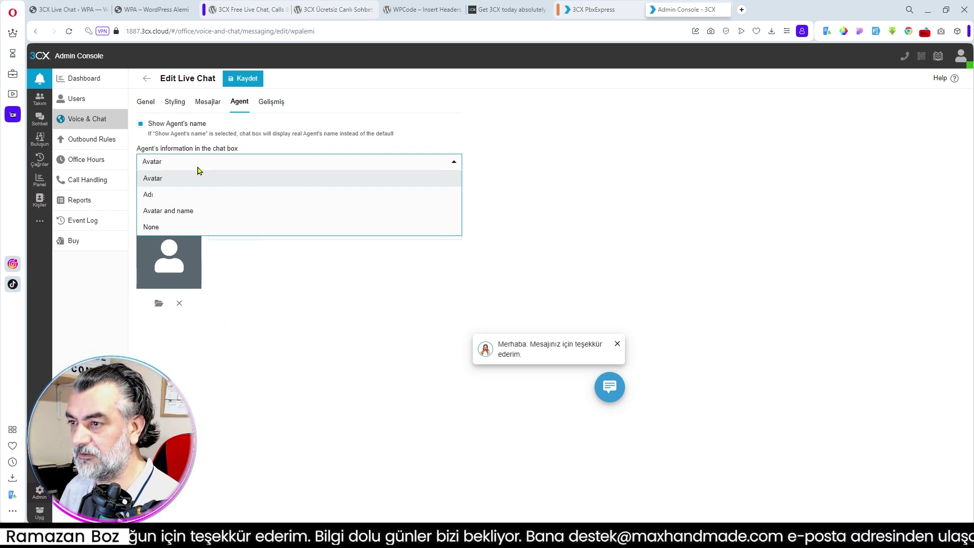
pyautogui.click(190, 212)
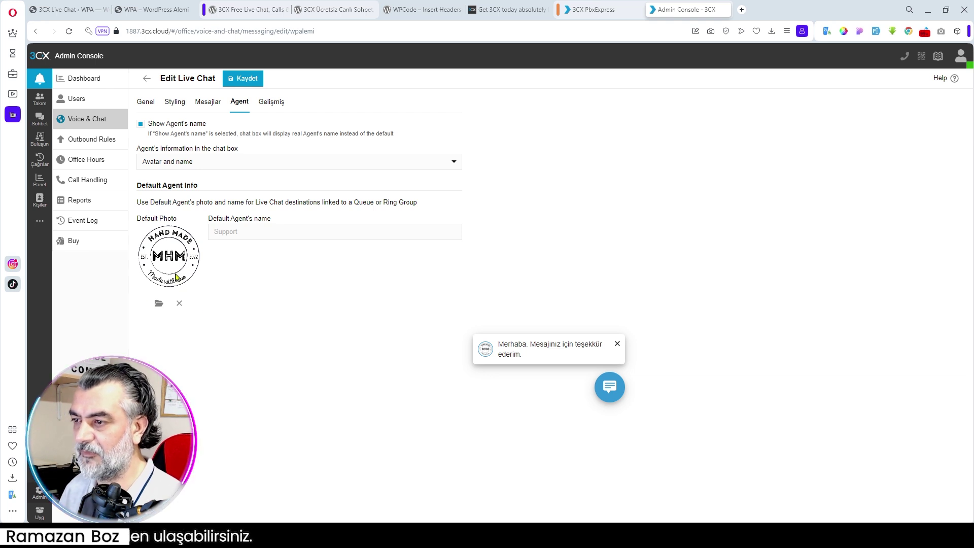
# - Name the default agent 'WP Destek'
pyautogui.click(260, 229)
pyautogui.write('W')
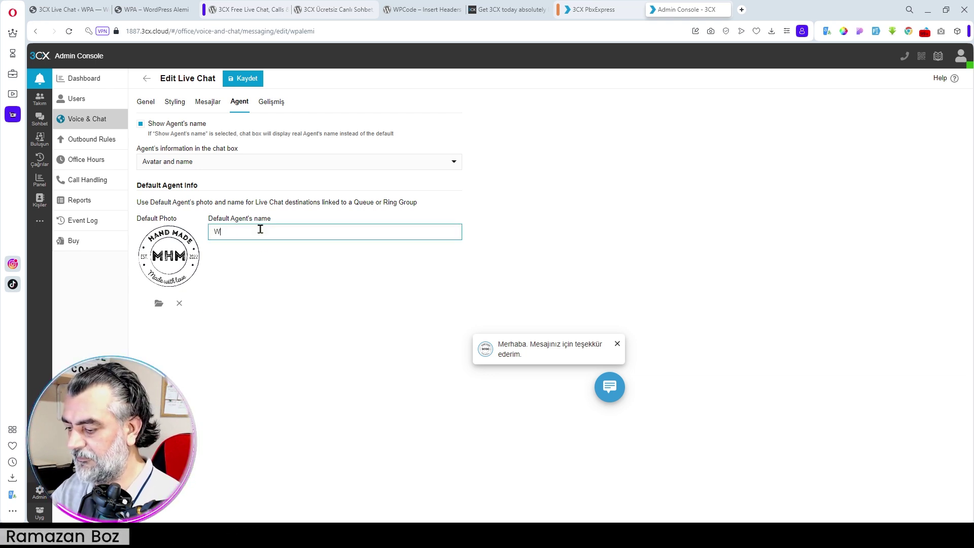
pyautogui.write('P Destek')
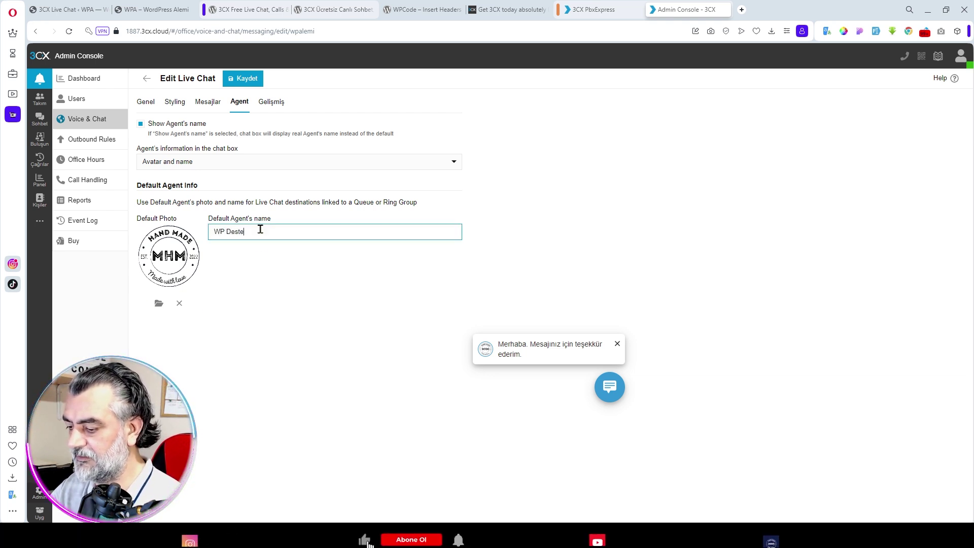
pyautogui.click(278, 103)
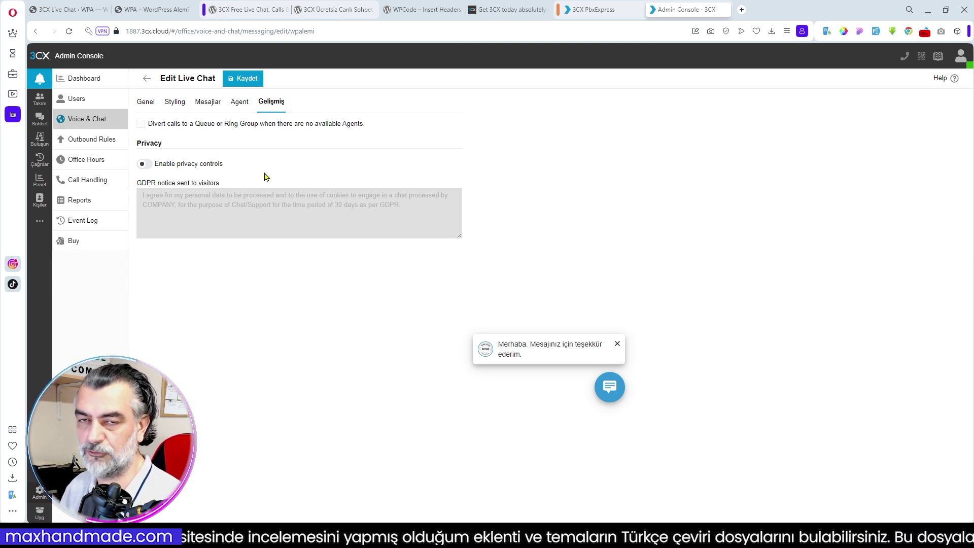
# - Enable privacy controls with GDPR notice 'Tüm şartları kabul ediyorum.' and save the live chat settings
pyautogui.click(146, 164)
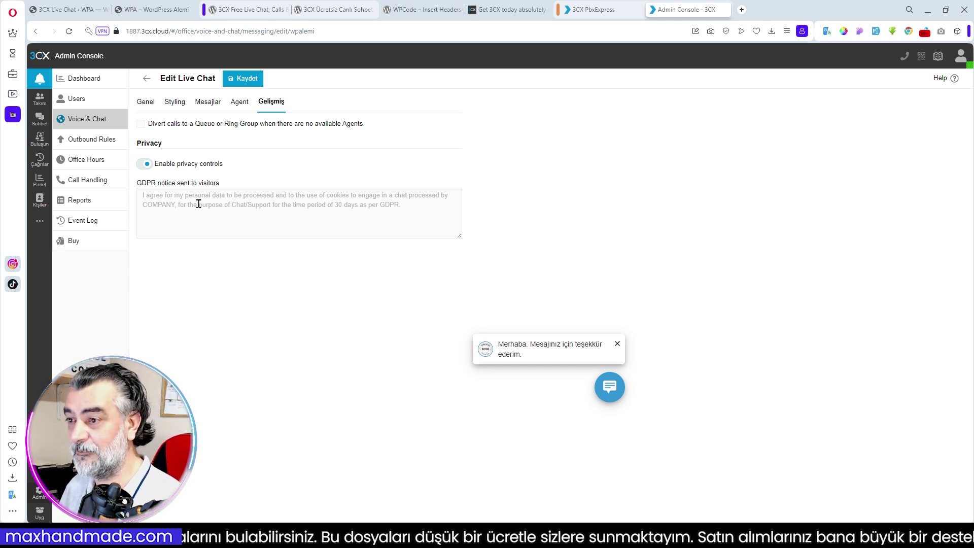
pyautogui.click(245, 212)
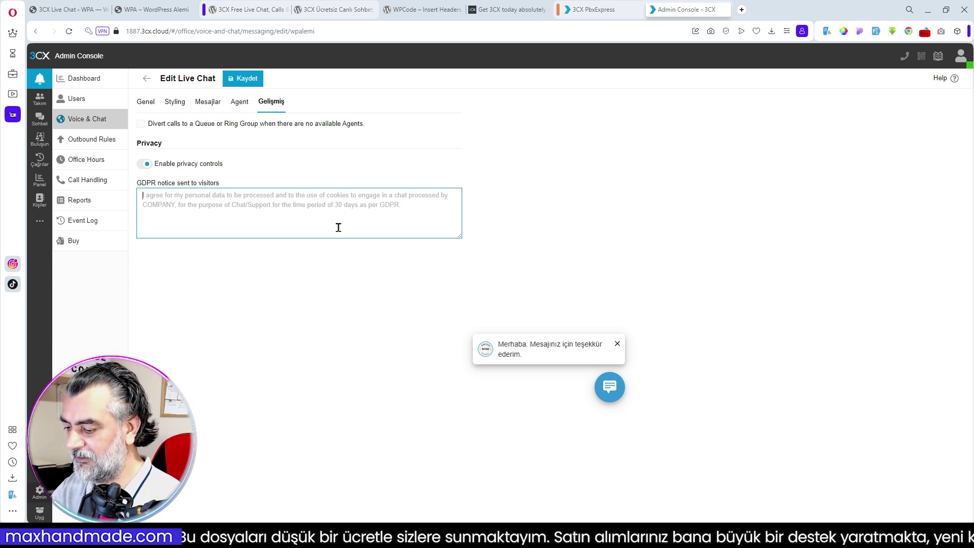
pyautogui.write('K')
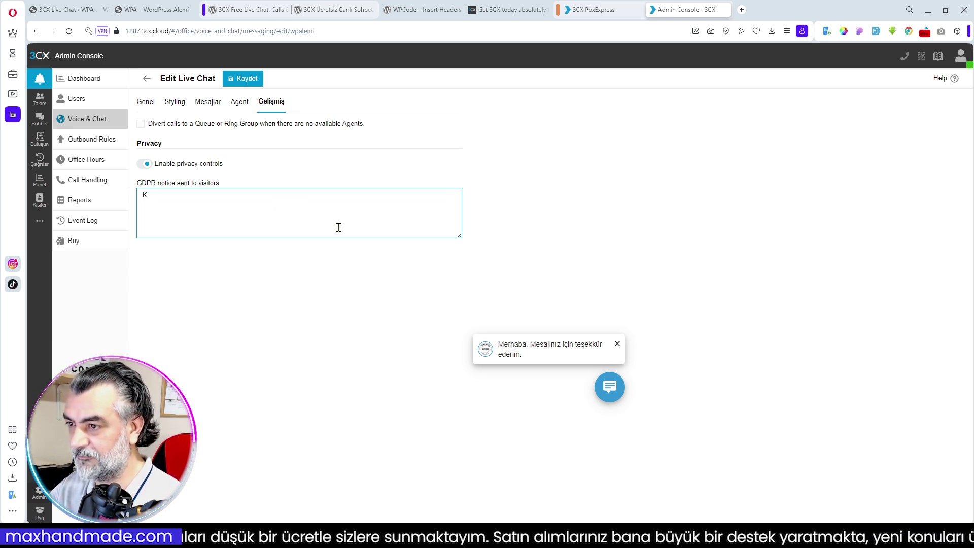
pyautogui.press('BackSpace')
pyautogui.write('Tüm ş')
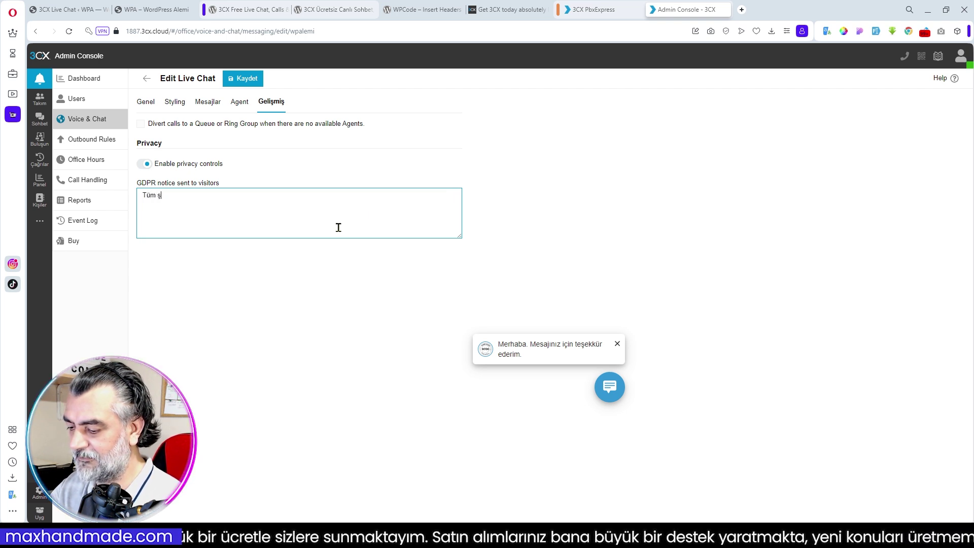
pyautogui.write('artları kabul ediyorum.')
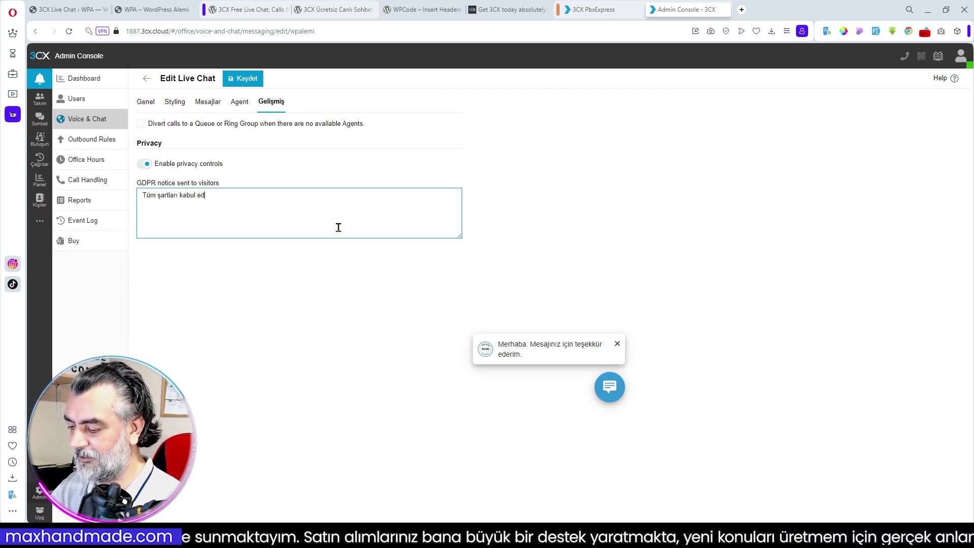
pyautogui.click(249, 81)
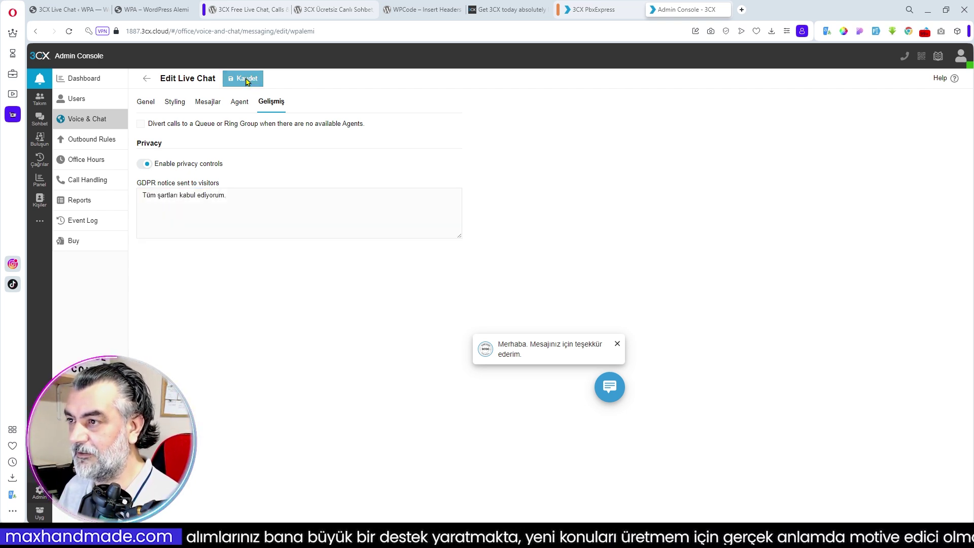
pyautogui.click(162, 14)
# - Reload wpalemi.com and choose 'Chat with us' from the chat launcher
pyautogui.moveTo(232, 59)
pyautogui.click(260, 100)
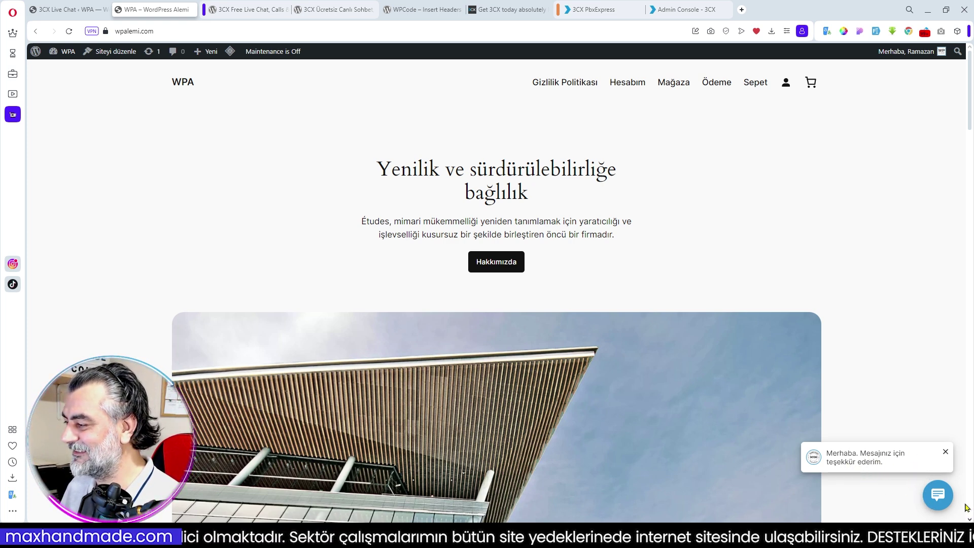
pyautogui.click(940, 500)
pyautogui.click(883, 429)
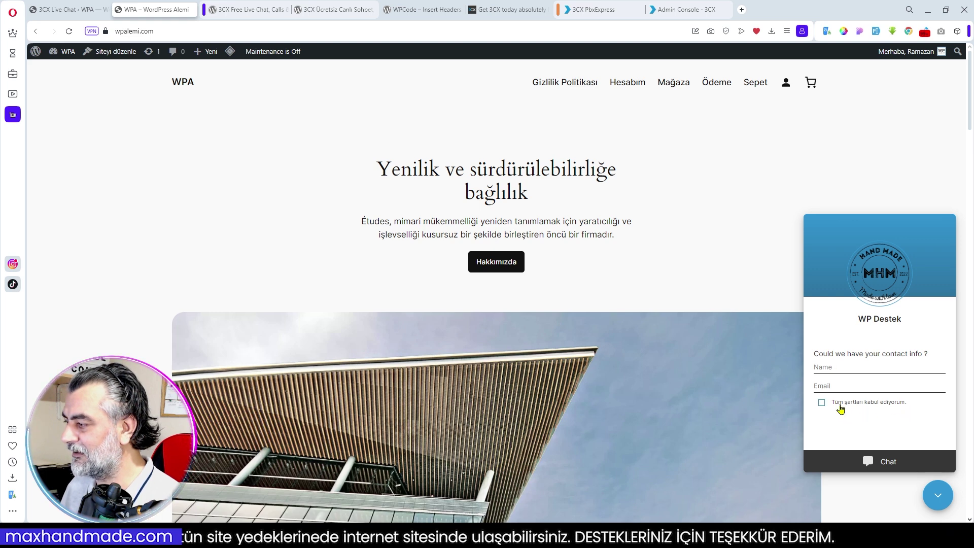
# - Enter the visitor's name and e-mail, accept the terms, start the chat and send 'Merhaba'
pyautogui.click(840, 369)
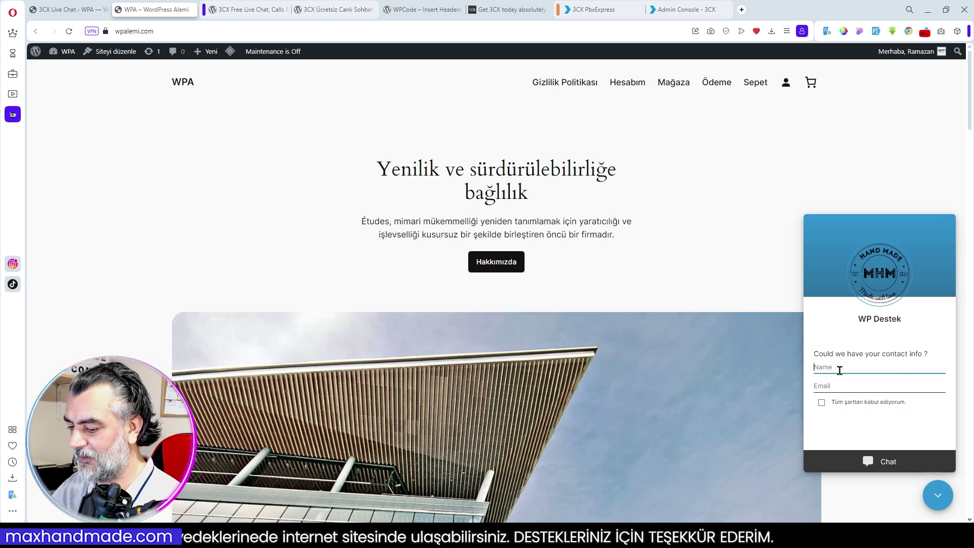
pyautogui.write('Ramazan')
pyautogui.press('Tab')
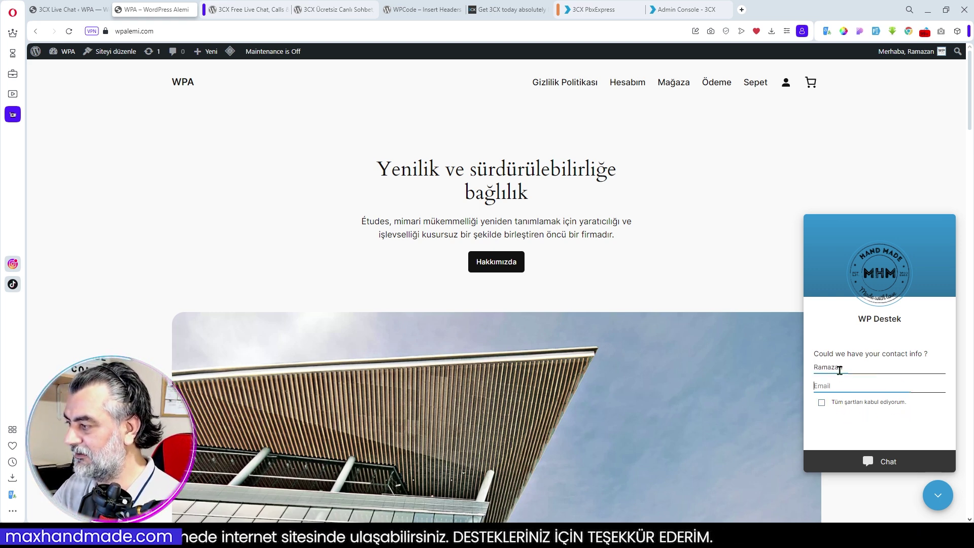
pyautogui.write('in')
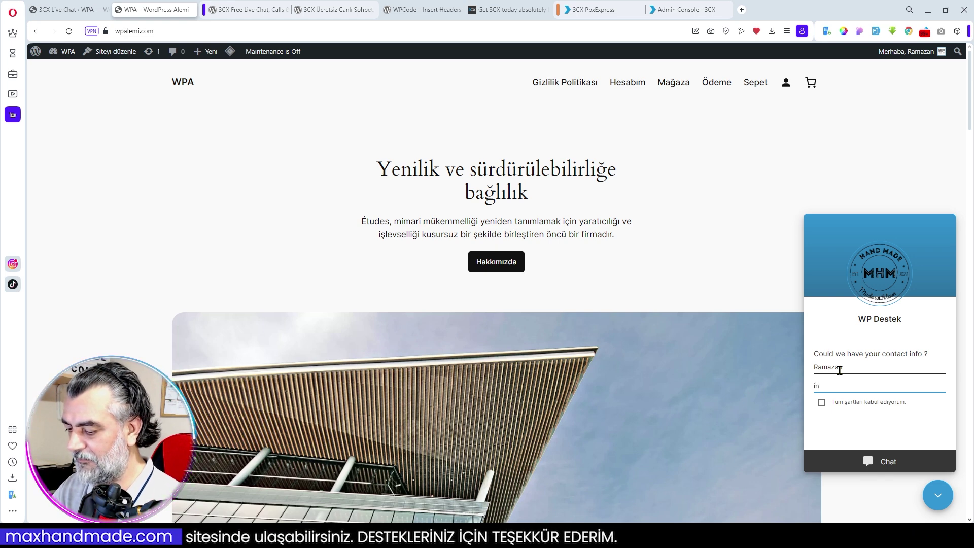
pyautogui.write('fo@localhost.com')
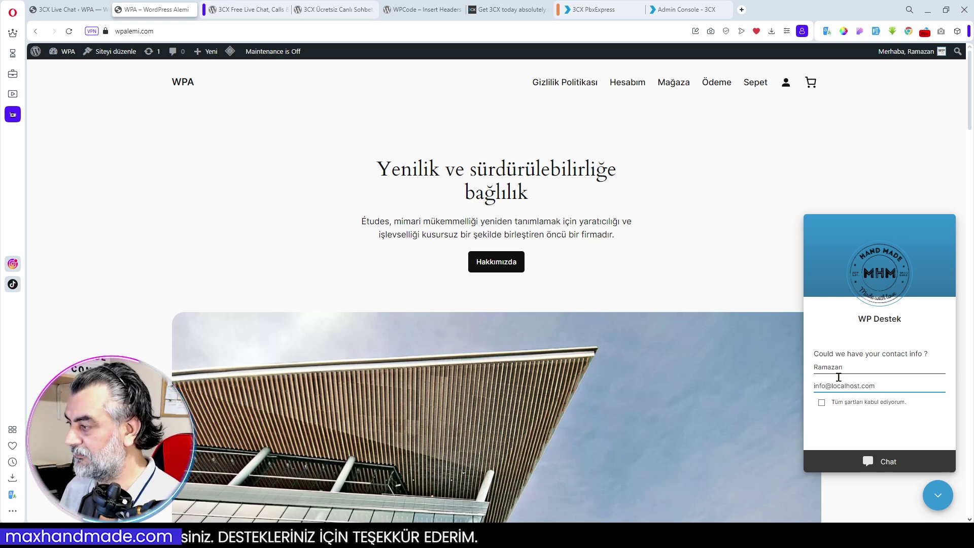
pyautogui.click(821, 403)
pyautogui.click(889, 462)
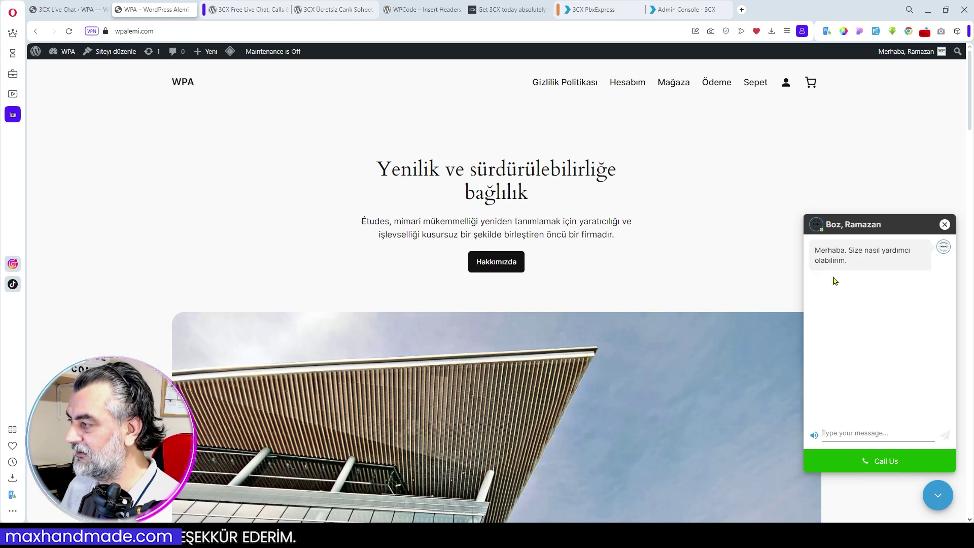
pyautogui.click(845, 433)
pyautogui.write('Merhaba')
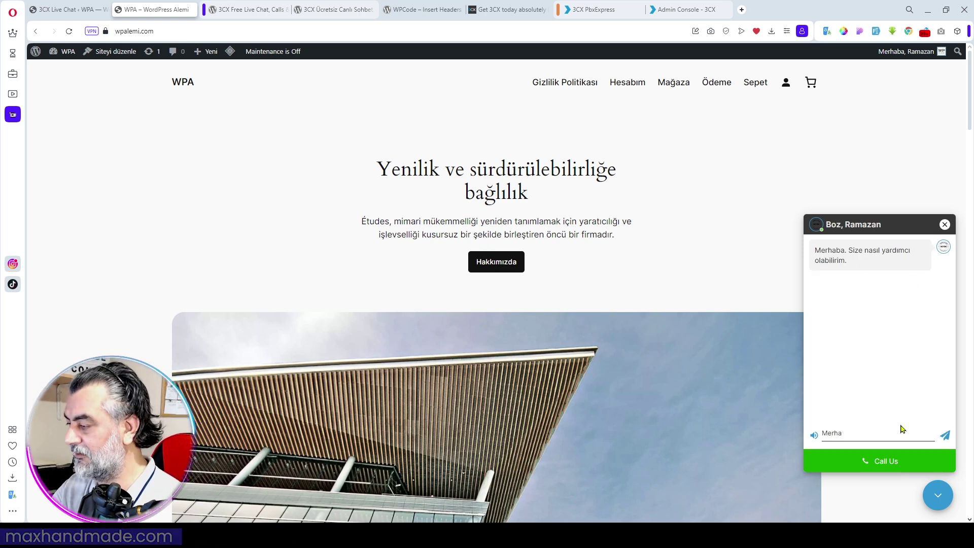
pyautogui.press('Return')
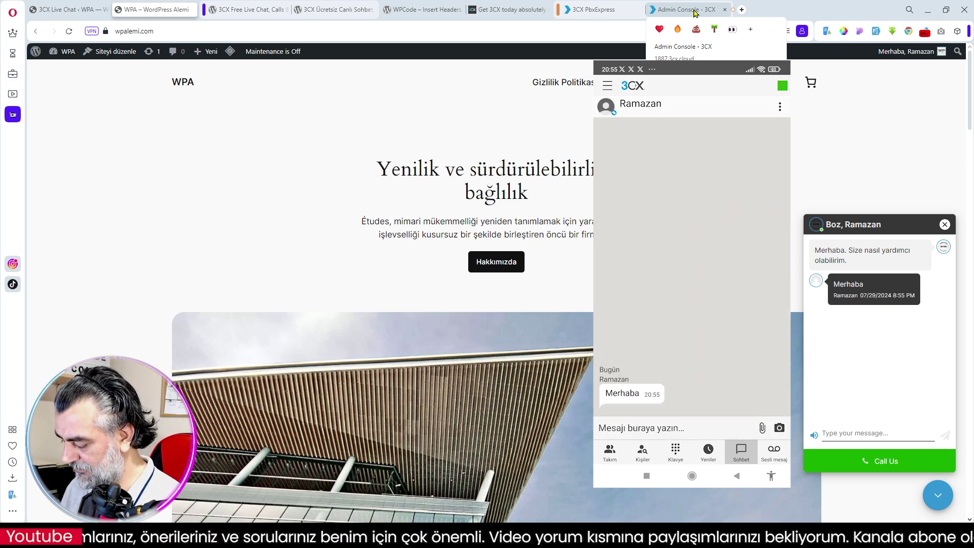
# - Answer the visitor's chat in 3CX, reply 'Merhaba. Nasılsınız', and check it on wpalemi.com
pyautogui.click(590, 11)
pyautogui.click(683, 9)
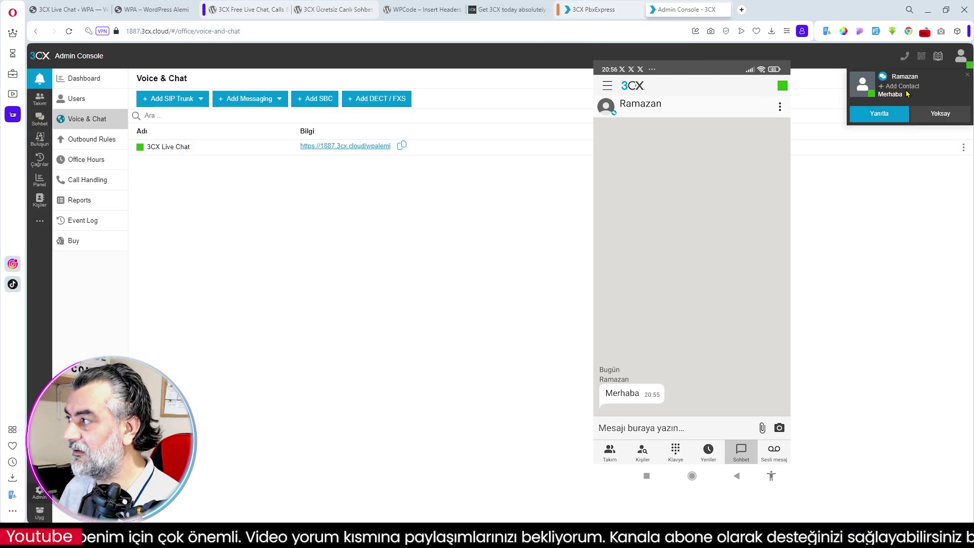
pyautogui.click(879, 113)
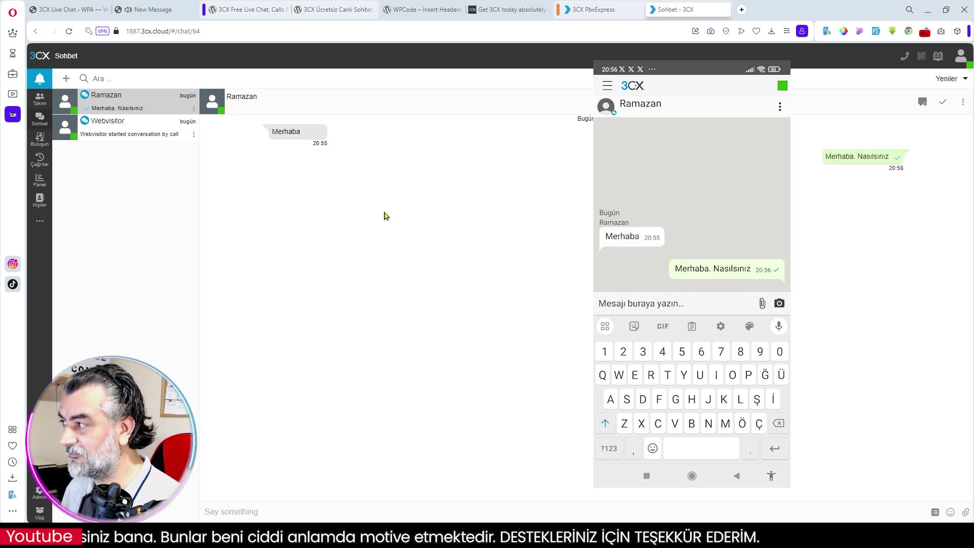
pyautogui.moveTo(877, 159)
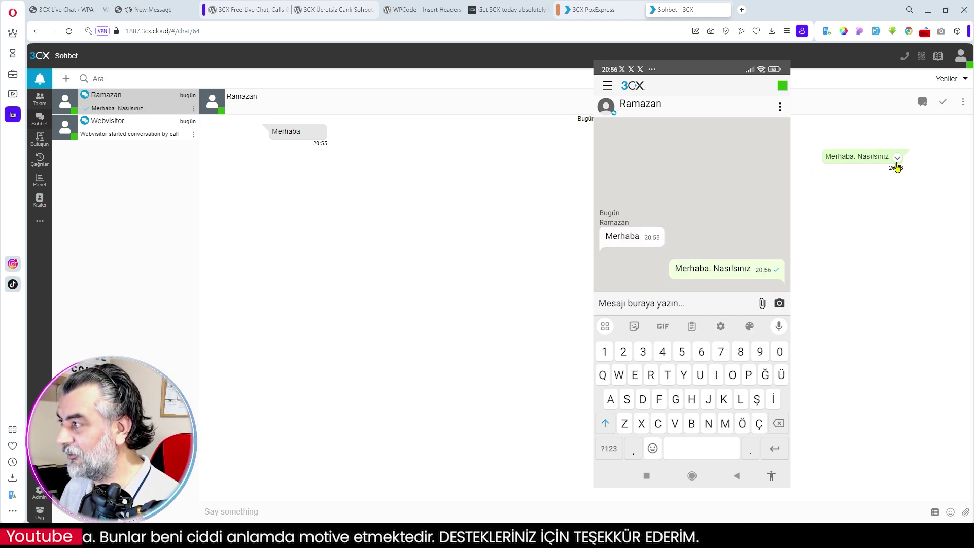
pyautogui.click(188, 9)
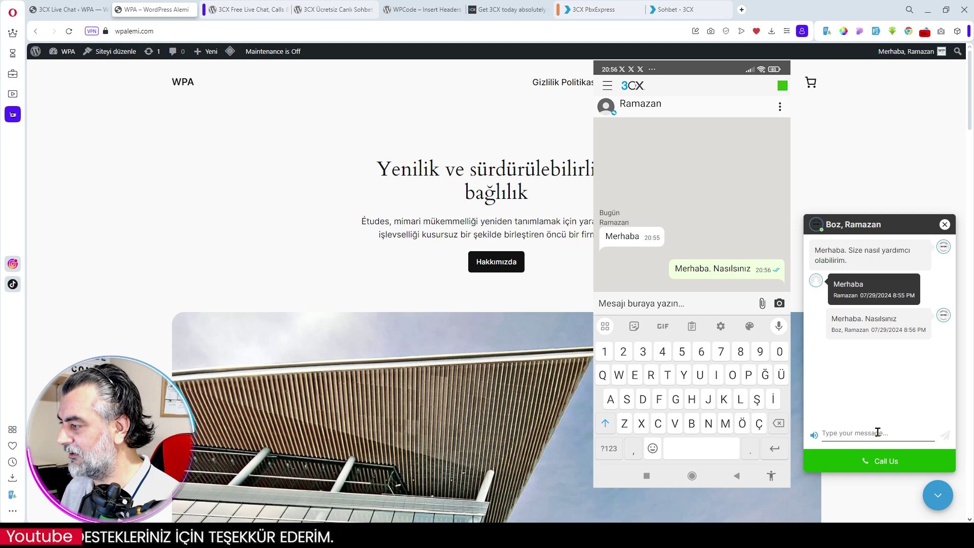
# - Close the chat with the header X, then reopen the launcher to show 'Chat with us' and 'Call Us'
pyautogui.click(945, 225)
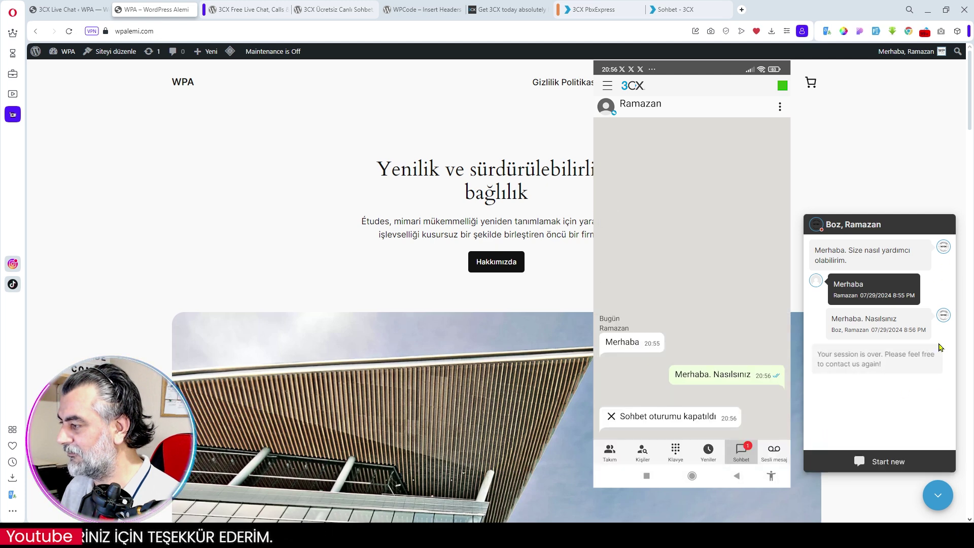
pyautogui.click(940, 496)
pyautogui.click(939, 496)
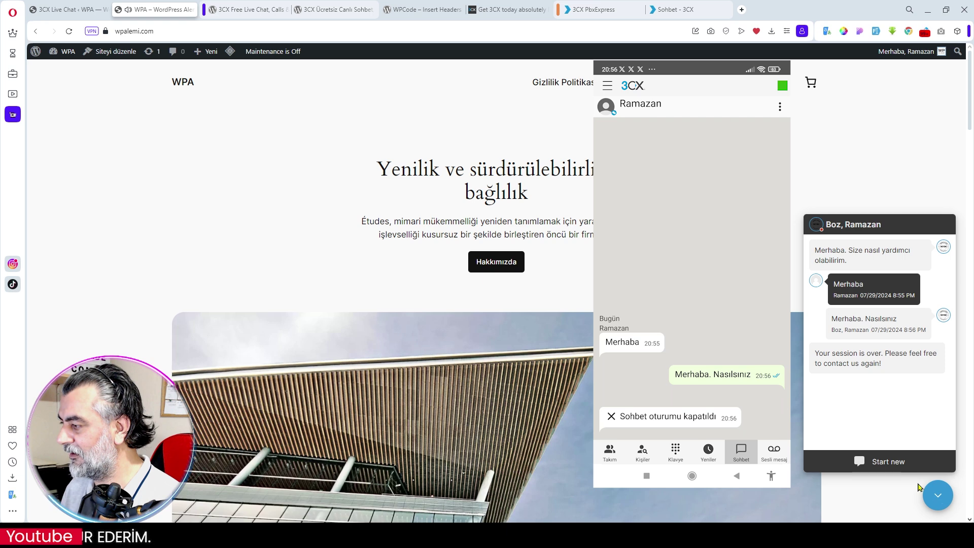
pyautogui.click(883, 463)
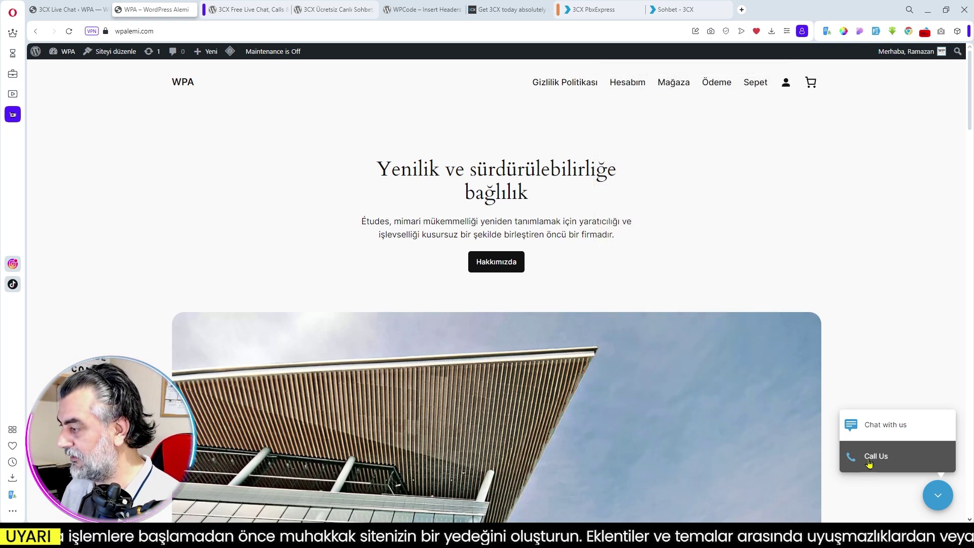
# - Start a Call Us voice call from the widget, allowing microphone access, then move to the 3CX chat app
pyautogui.click(870, 463)
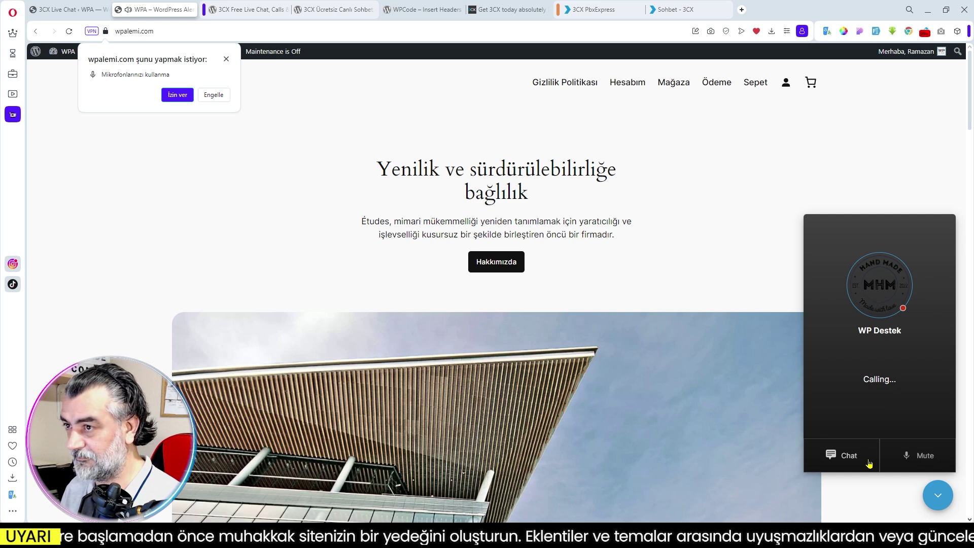
pyautogui.click(177, 95)
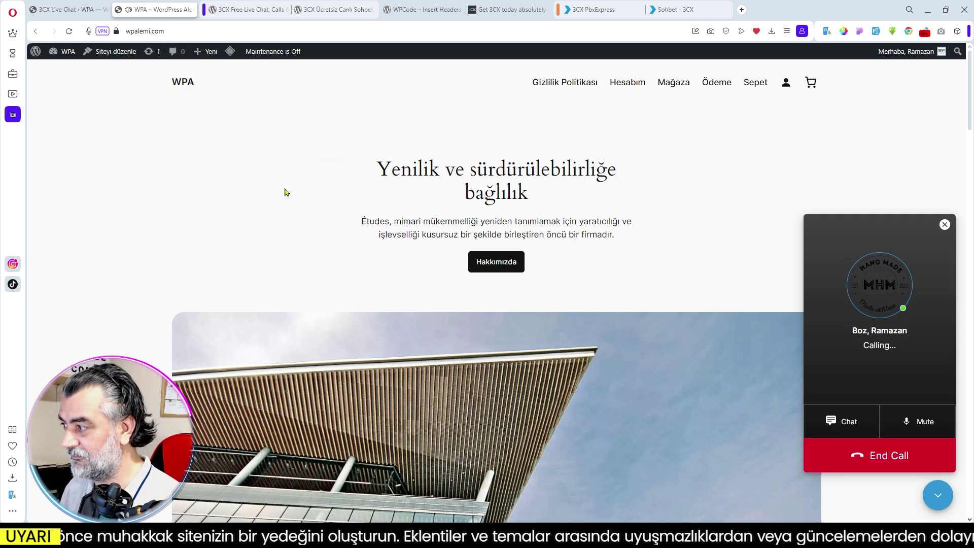
pyautogui.moveTo(510, 539)
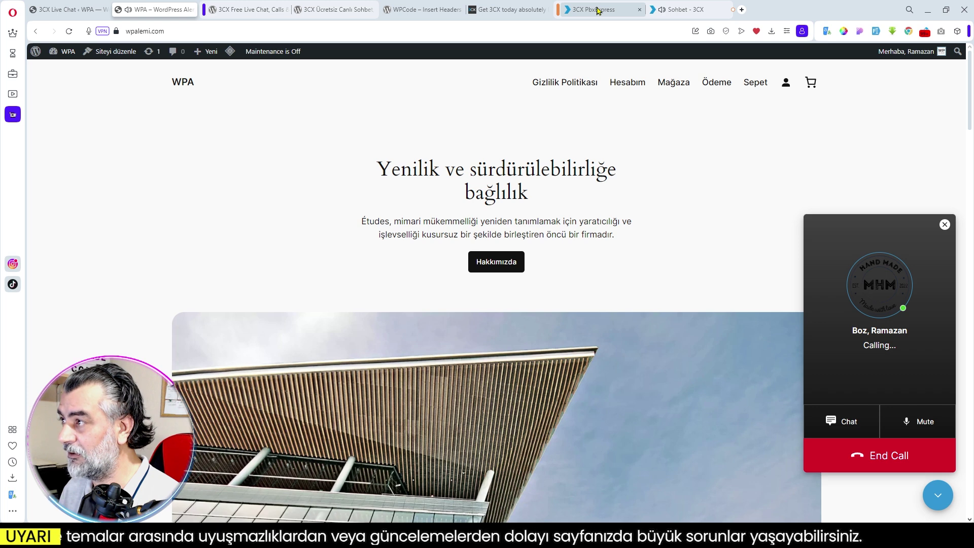
pyautogui.click(671, 10)
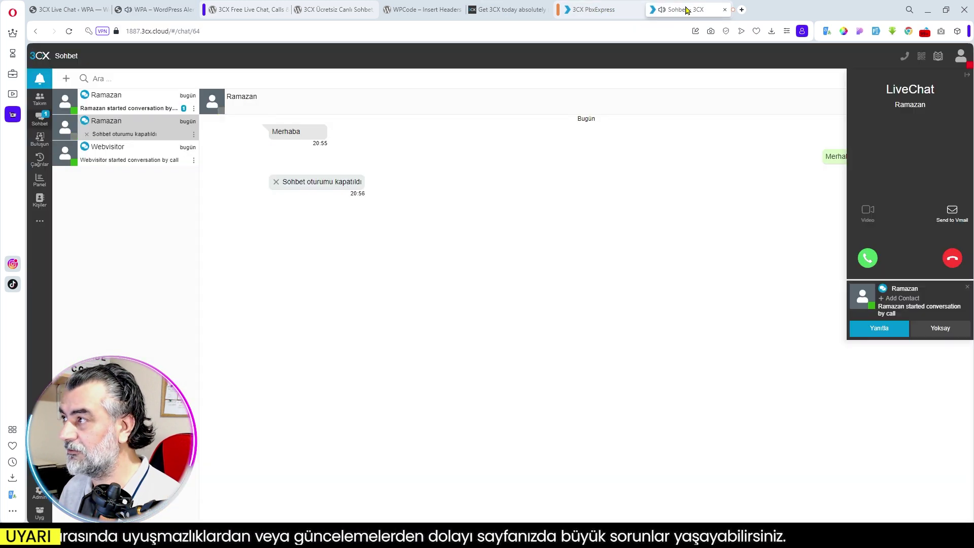
# - Answer the website visitor's LiveChat call in 3CX, then return to the WordPress site
pyautogui.click(882, 335)
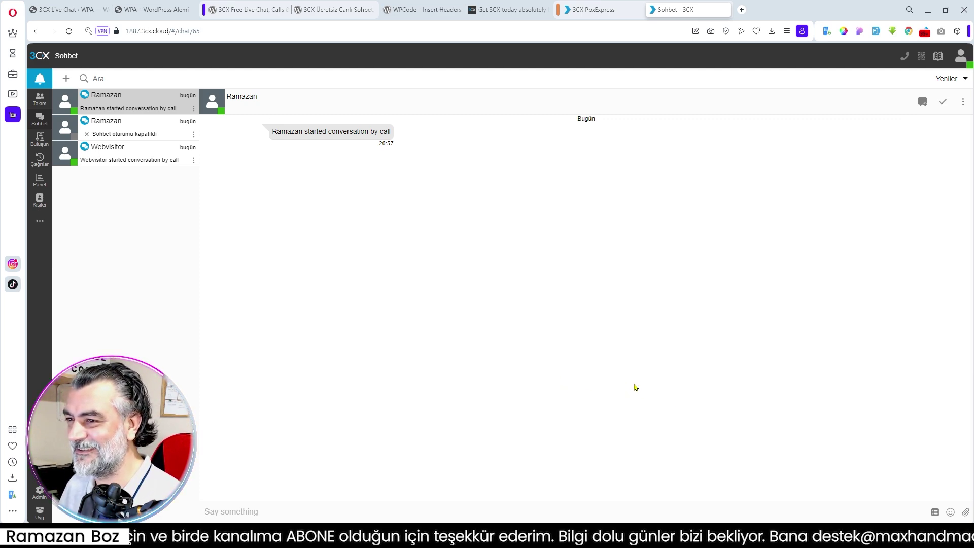
pyautogui.click(150, 9)
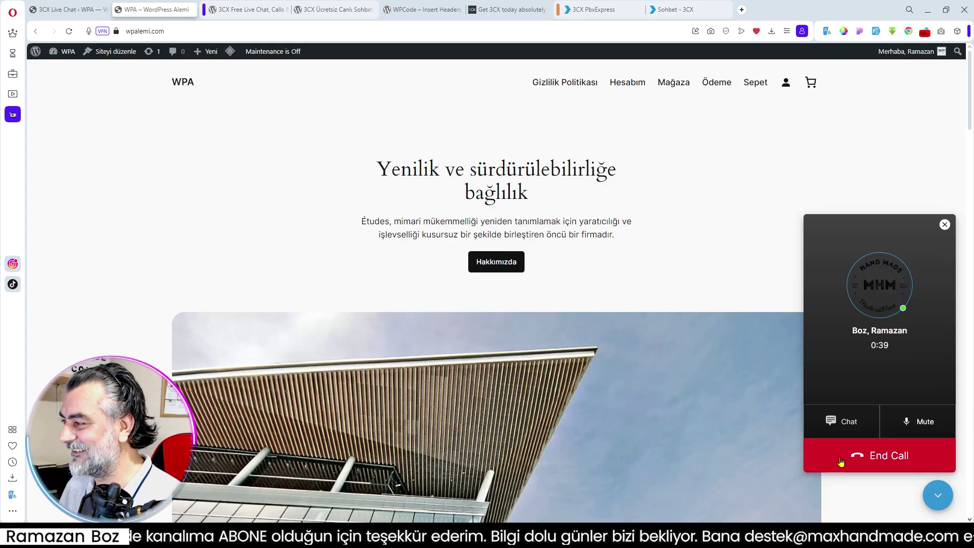
# - End the widget call, close the chat session, and return to the 3CX chat list
pyautogui.click(896, 458)
pyautogui.click(944, 225)
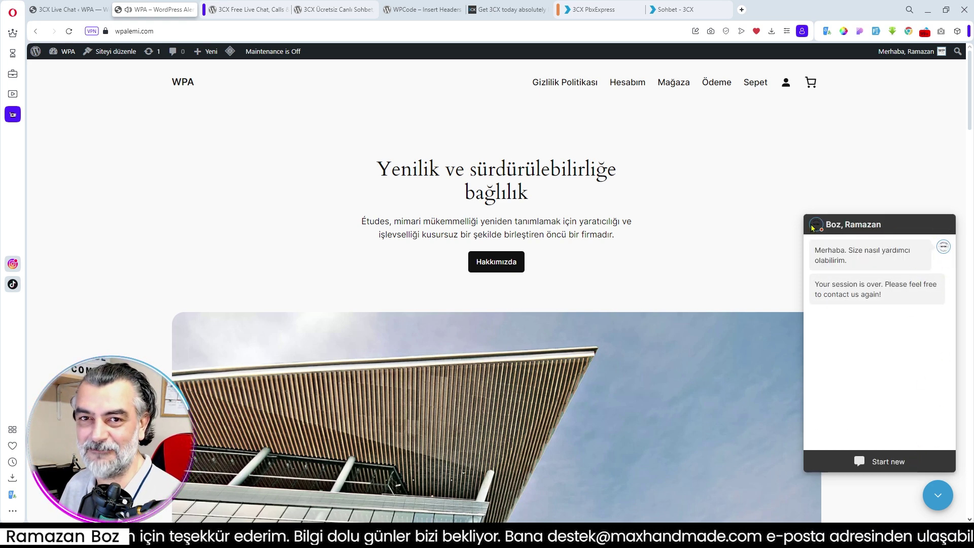
pyautogui.click(677, 10)
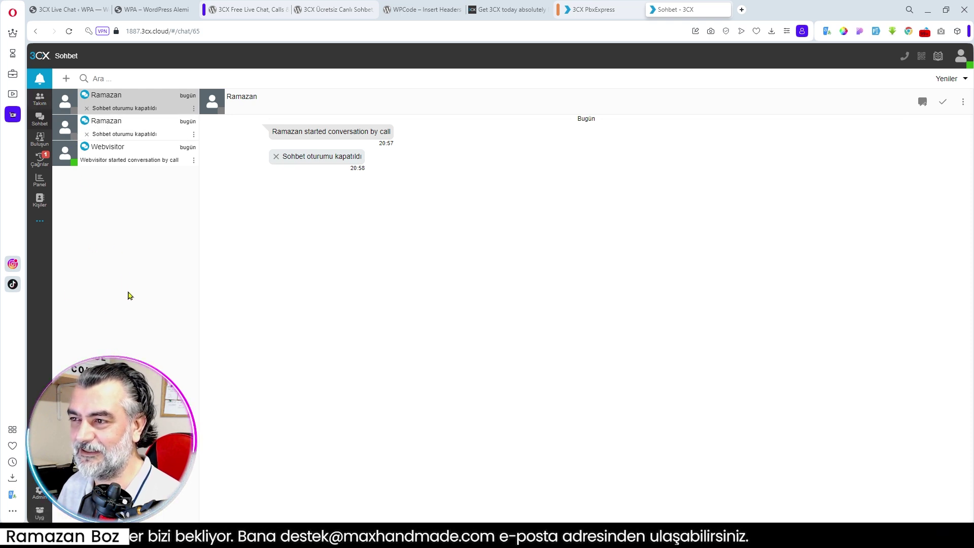
# - Browse the admin console's Voice & Chat and Users pages, then open the live chat page link
pyautogui.click(40, 491)
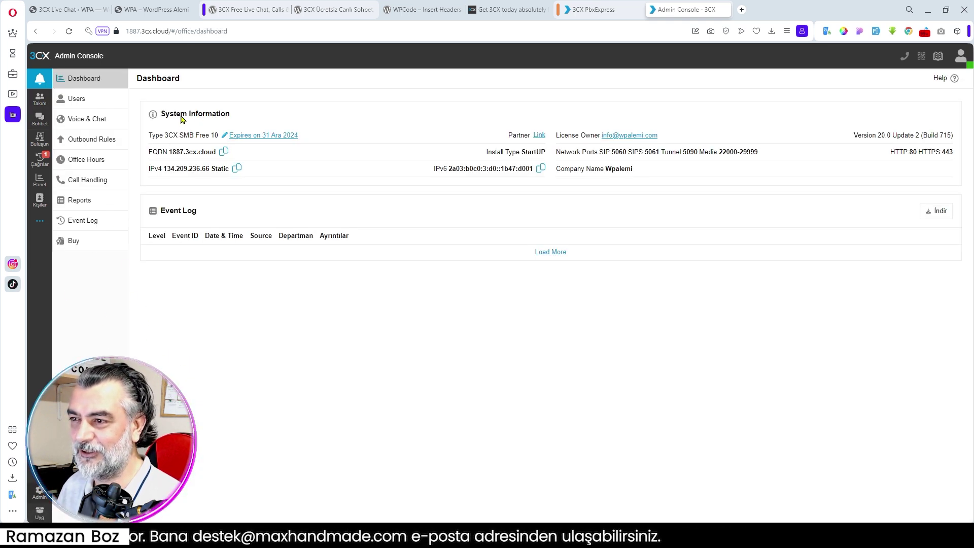
pyautogui.click(93, 120)
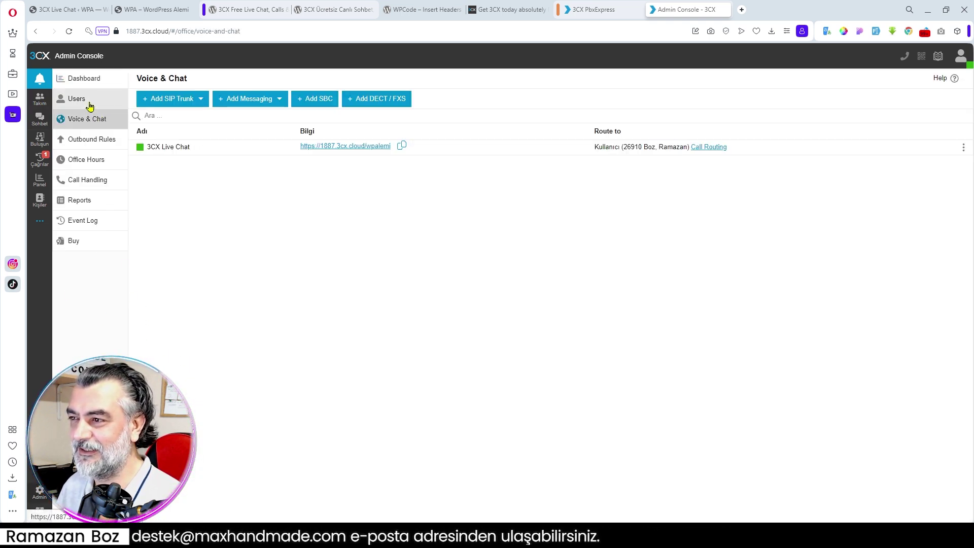
pyautogui.click(82, 100)
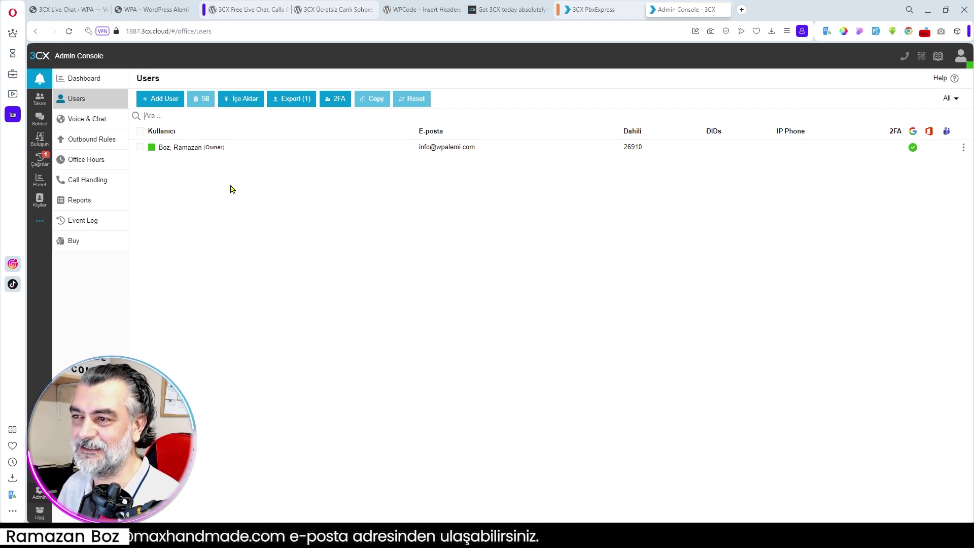
pyautogui.click(94, 119)
pyautogui.click(348, 157)
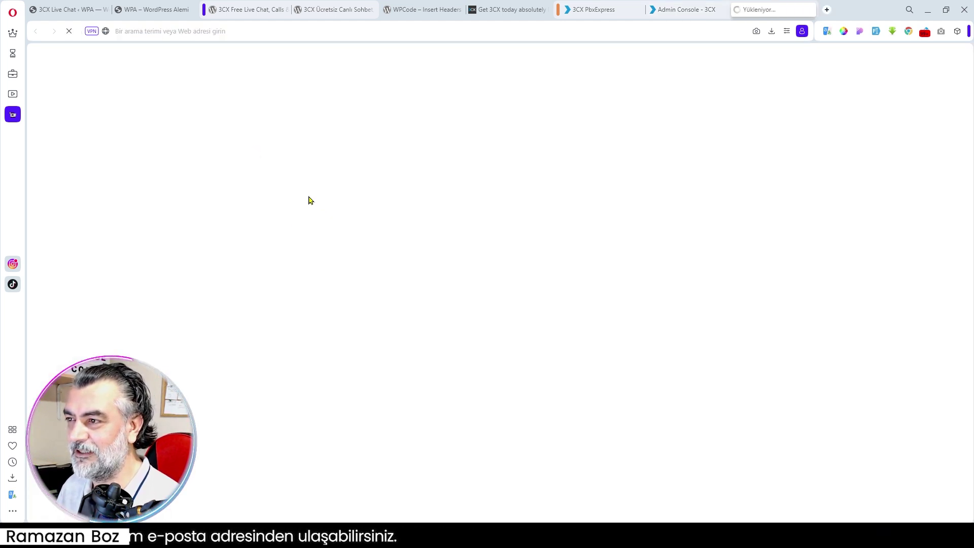
# - Check the setup summary and live chat Advanced settings, then view the empty Outbound Rules page
pyautogui.click(686, 9)
pyautogui.click(597, 9)
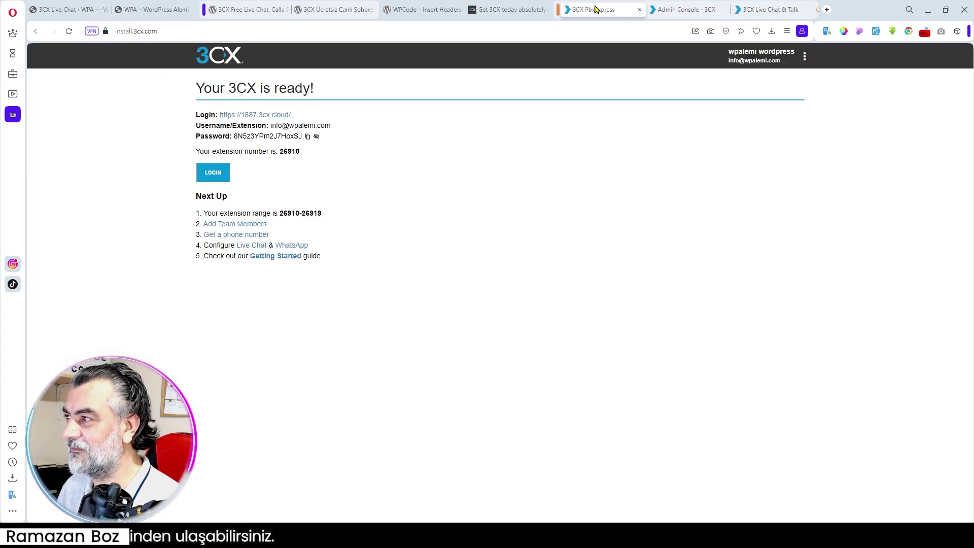
pyautogui.click(770, 10)
pyautogui.click(690, 9)
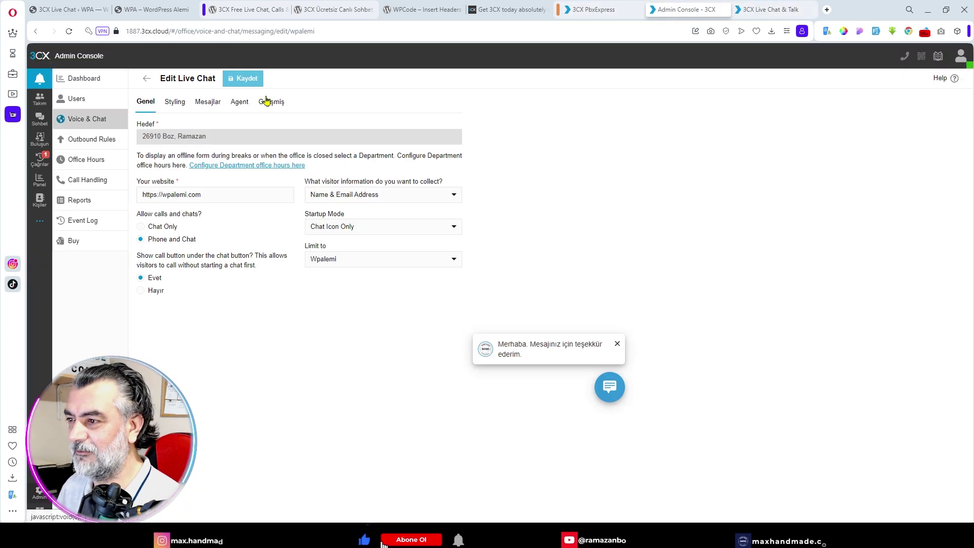
pyautogui.click(268, 104)
pyautogui.click(92, 139)
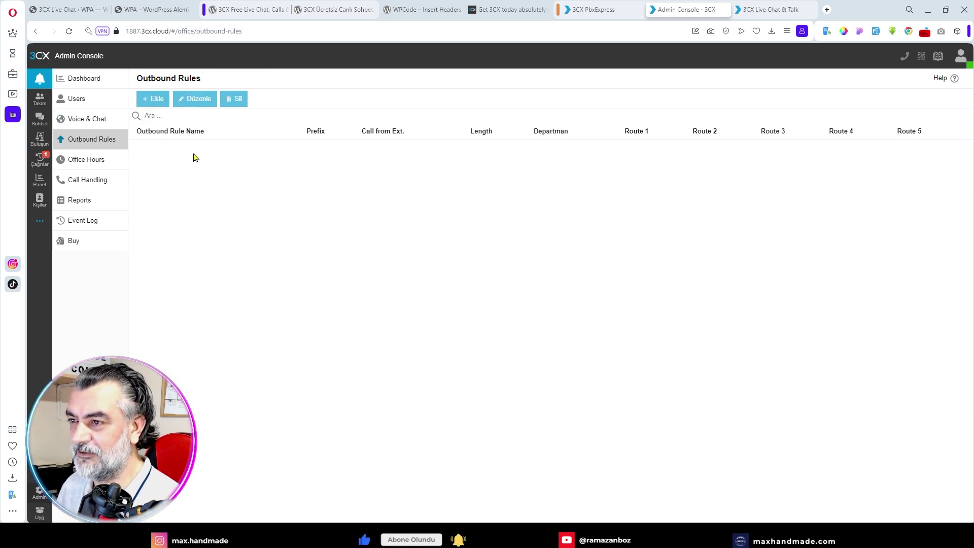
pyautogui.moveTo(205, 133); pyautogui.dragTo(136, 133)
# - Copy the Outbound Rule Name heading text and go to the Office Hours settings
pyautogui.rightClick(152, 132)
pyautogui.click(261, 243)
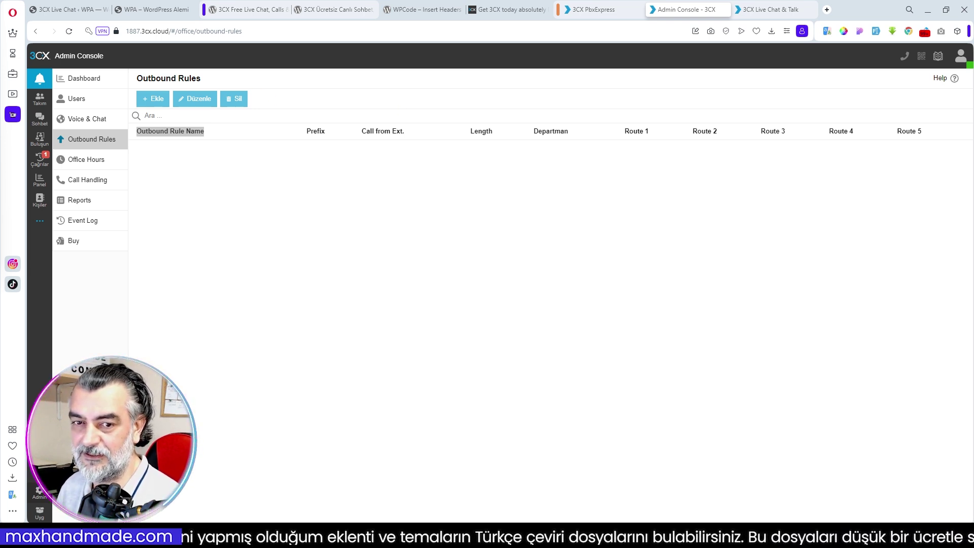
pyautogui.click(87, 160)
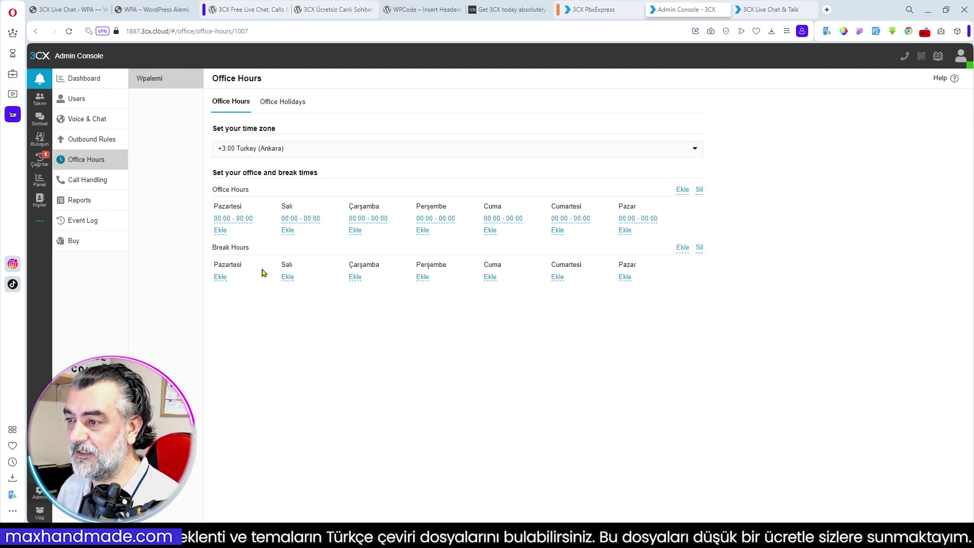
# - Set Monday (Pazartesi) office hours to 08:00 - 16:00 and view the empty Office Holidays list
pyautogui.click(242, 221)
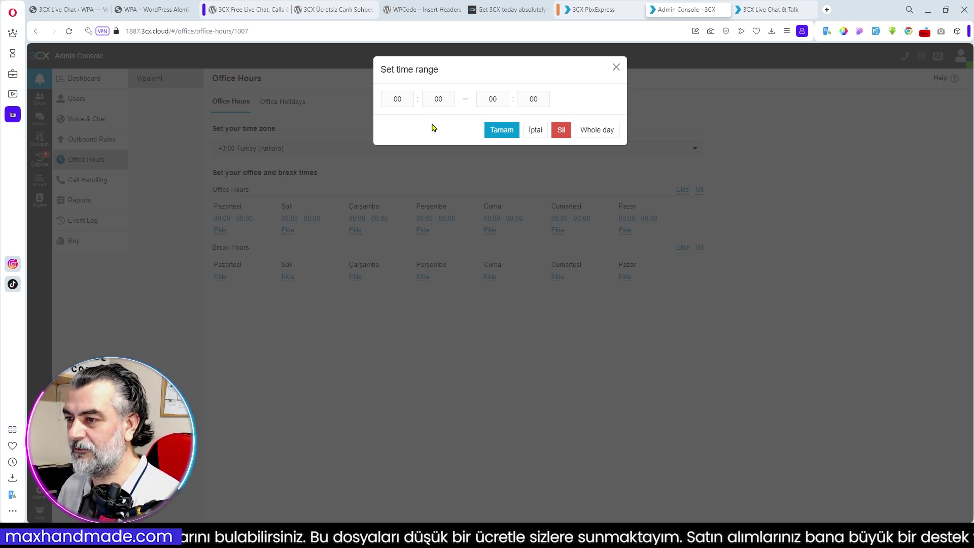
pyautogui.click(400, 99)
pyautogui.doubleClick(407, 98)
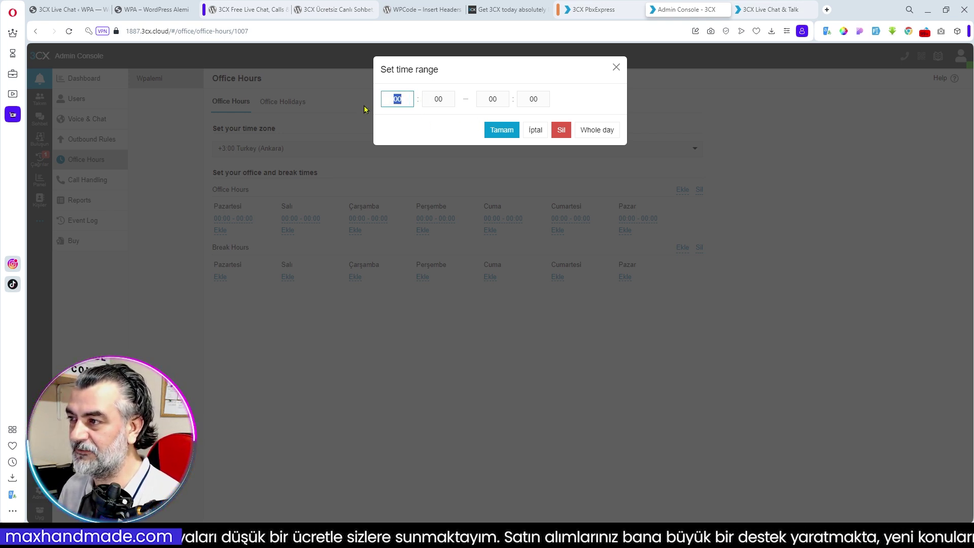
pyautogui.write('08')
pyautogui.press('Tab')
pyautogui.press('Tab')
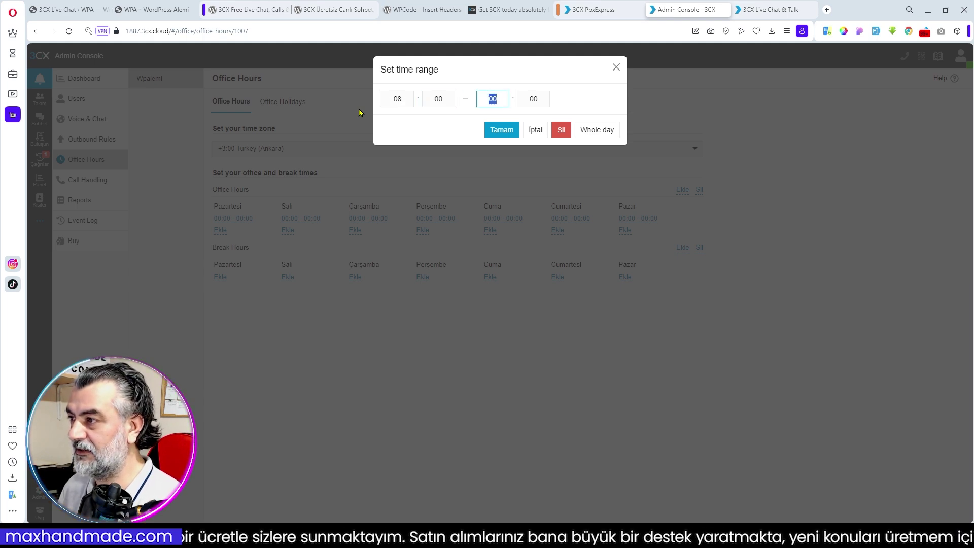
pyautogui.write('16')
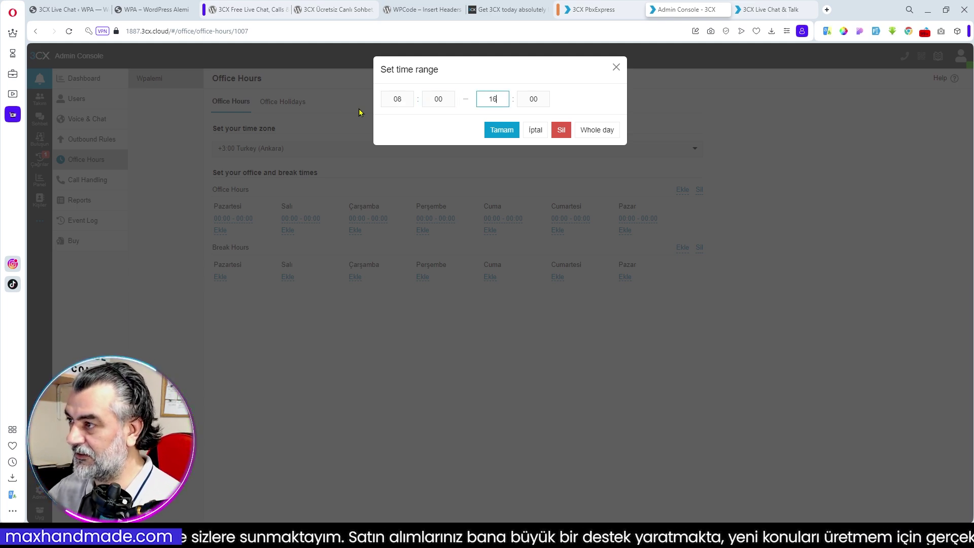
pyautogui.click(499, 132)
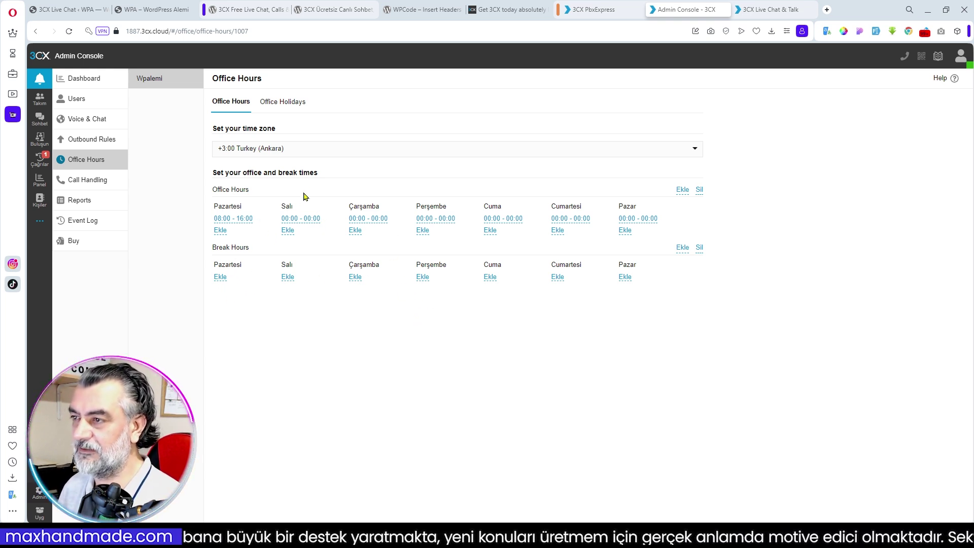
pyautogui.click(277, 101)
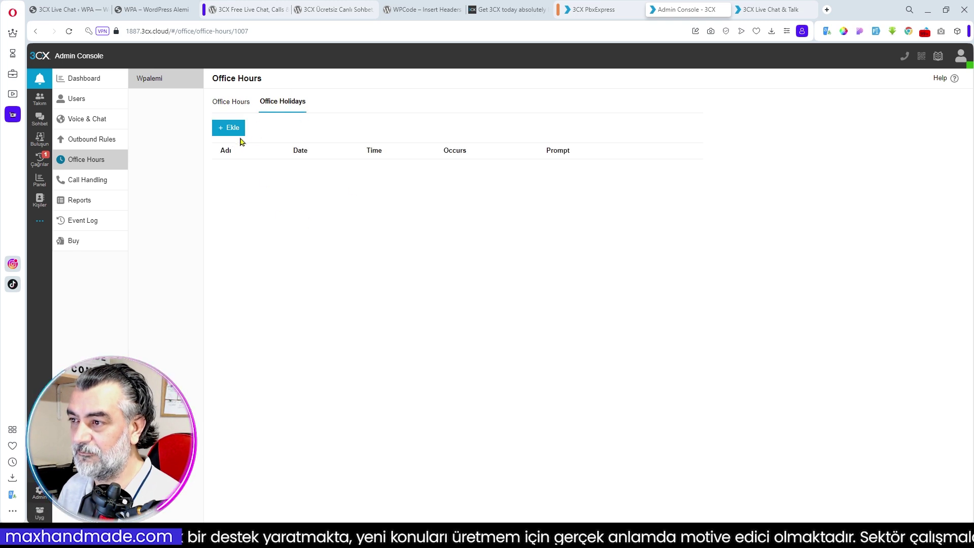
# - Inspect the Wpalemi group's break-time call destination, then begin adding a new user (extension 26911)
pyautogui.click(239, 101)
pyautogui.click(97, 180)
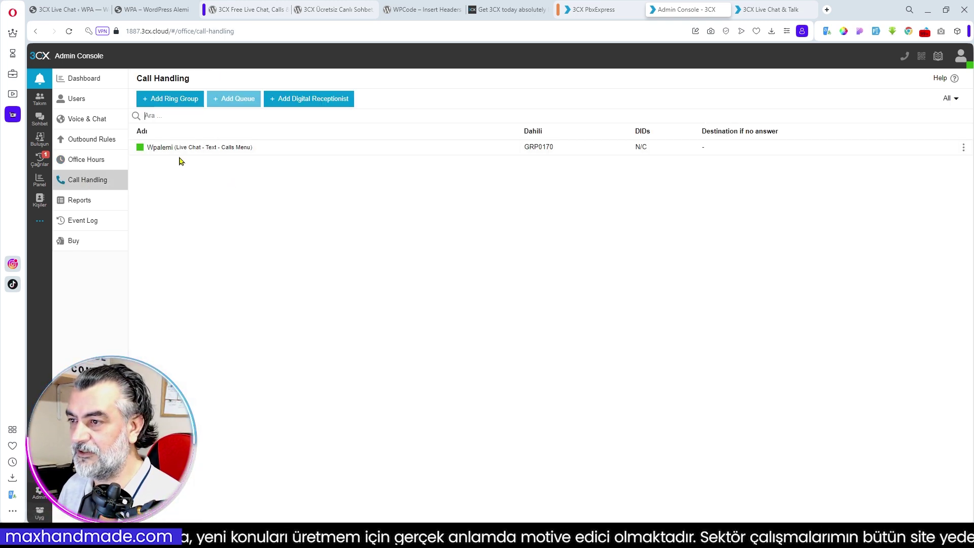
pyautogui.click(179, 152)
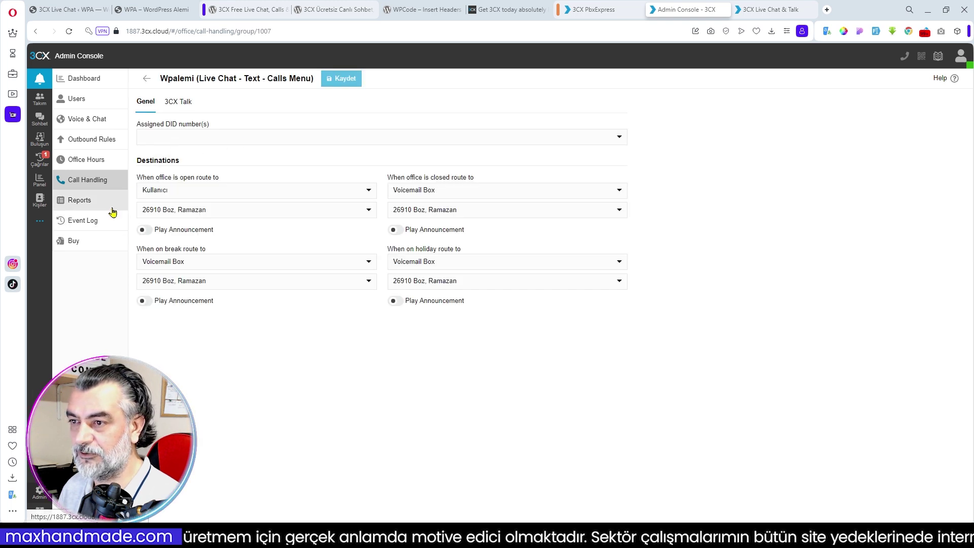
pyautogui.click(226, 282)
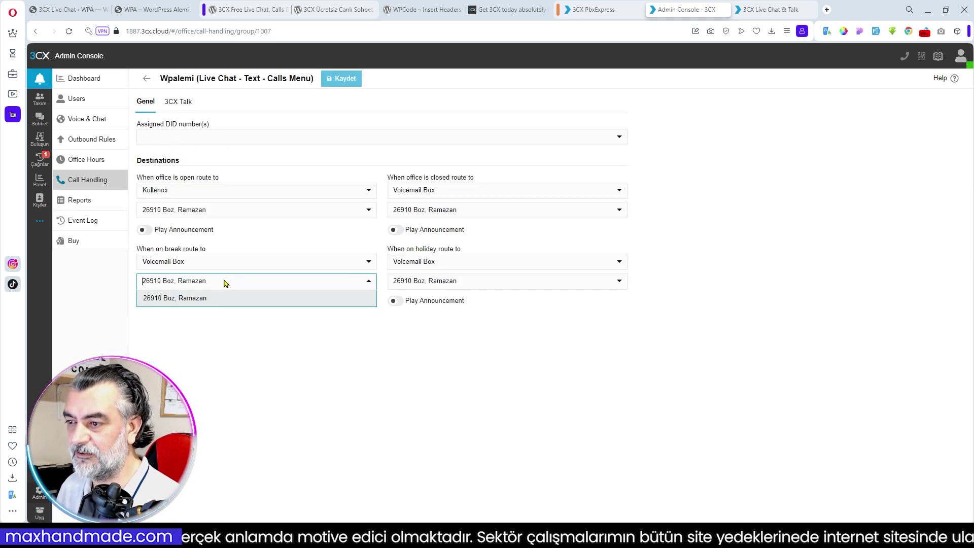
pyautogui.click(345, 349)
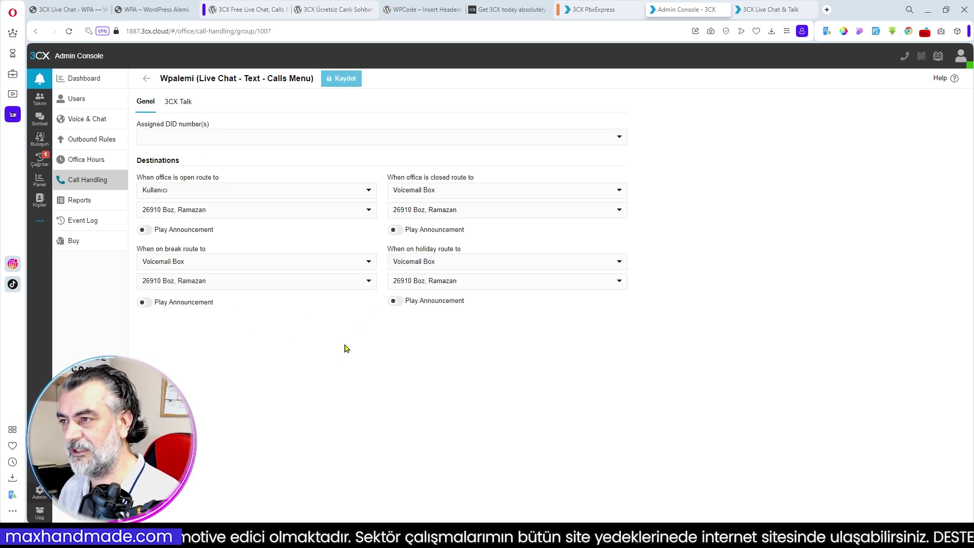
pyautogui.click(77, 98)
pyautogui.click(162, 100)
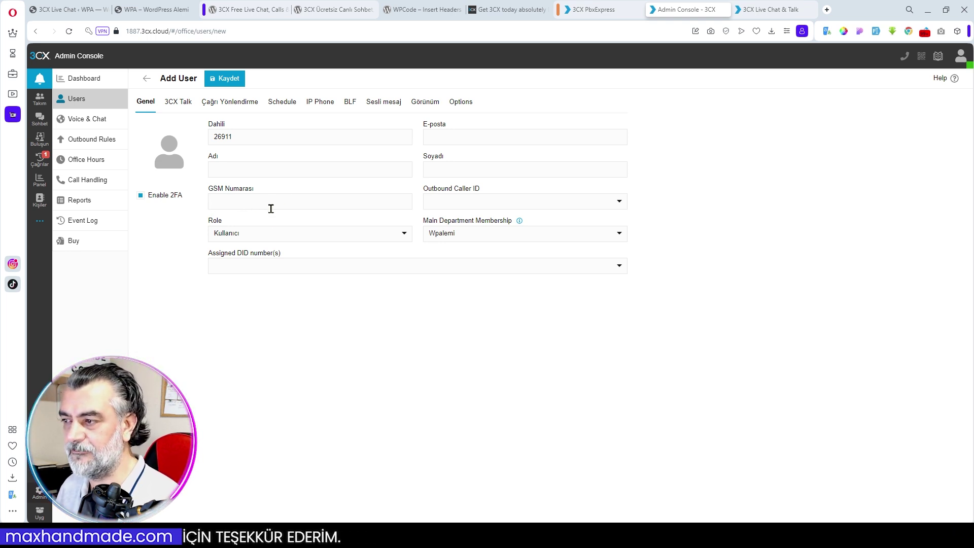
# - Review the Role options, keeping Kullanıcı, then discard the new user and go to Voice & Chat
pyautogui.click(269, 233)
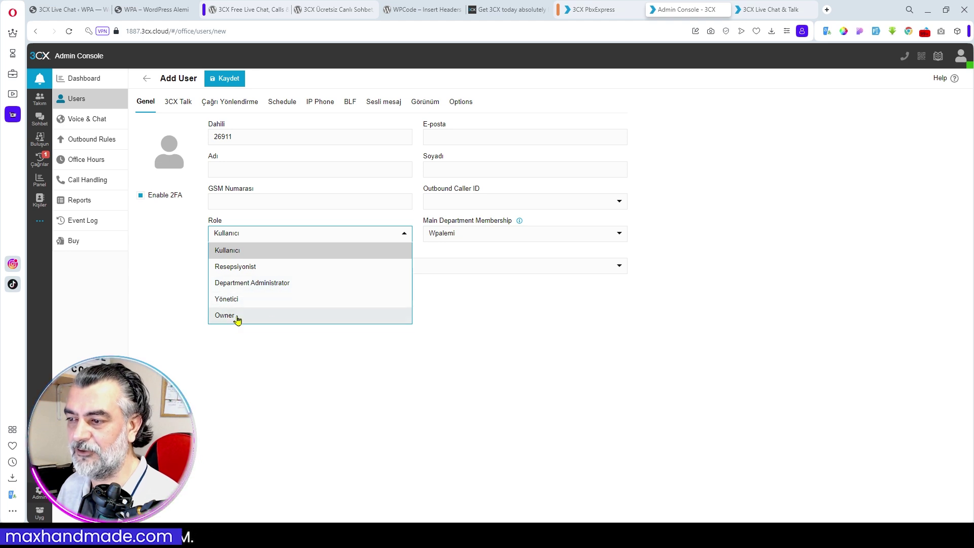
pyautogui.click(315, 251)
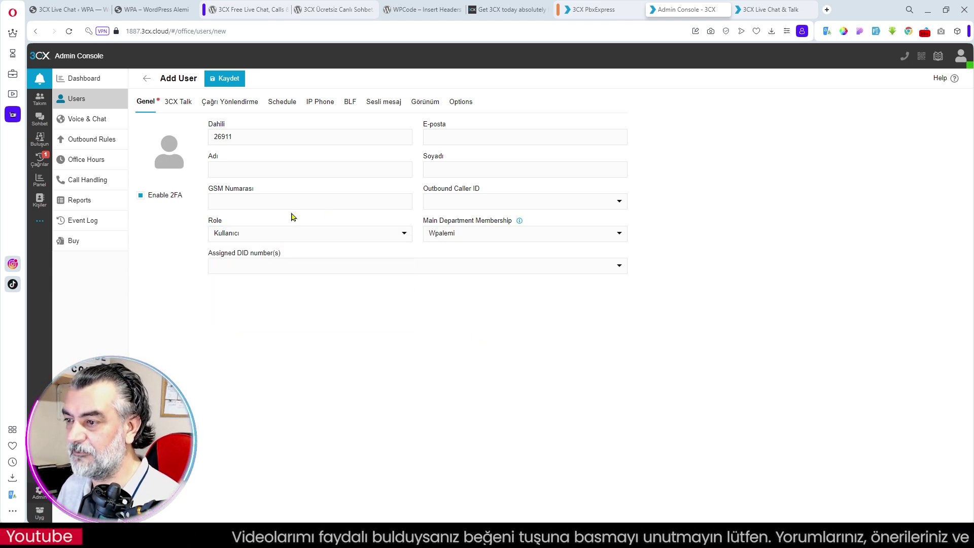
pyautogui.click(269, 234)
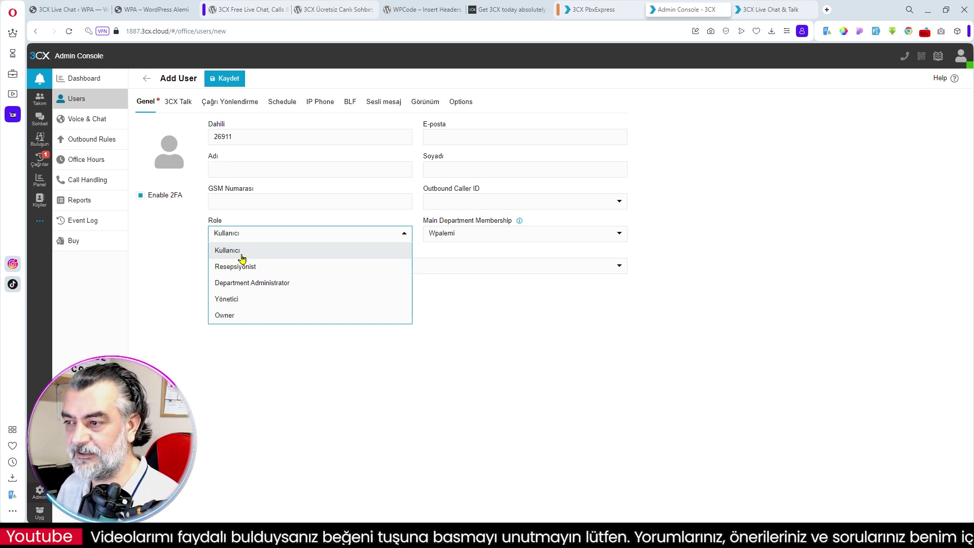
pyautogui.click(309, 356)
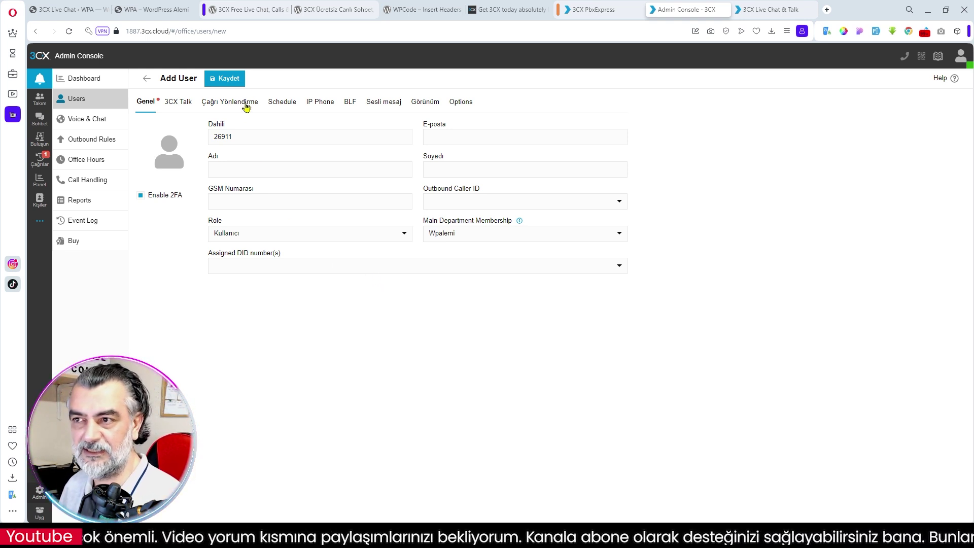
pyautogui.click(147, 78)
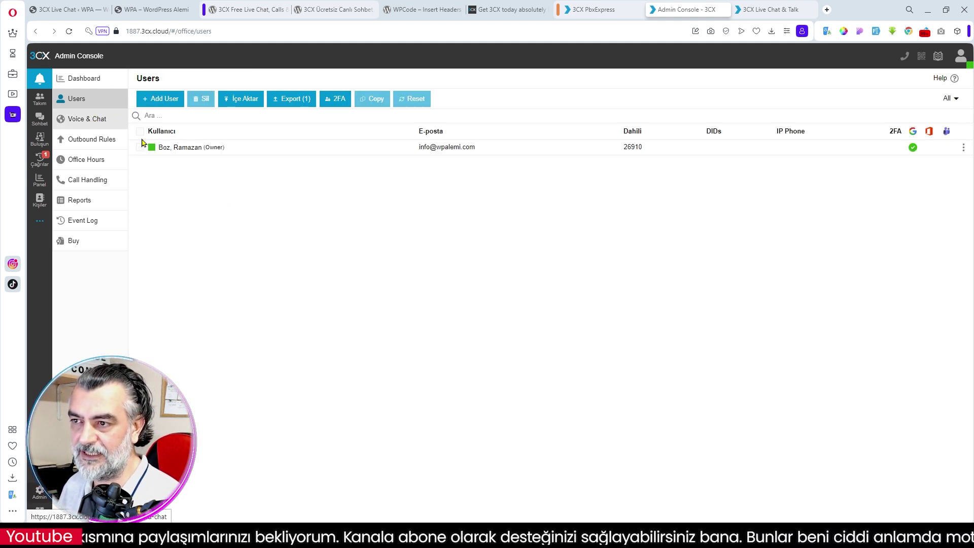
pyautogui.click(92, 119)
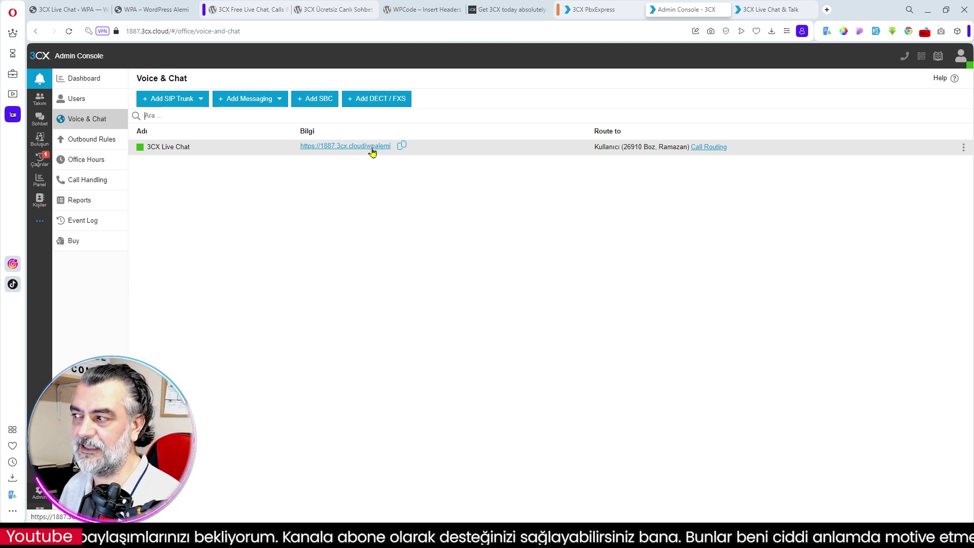
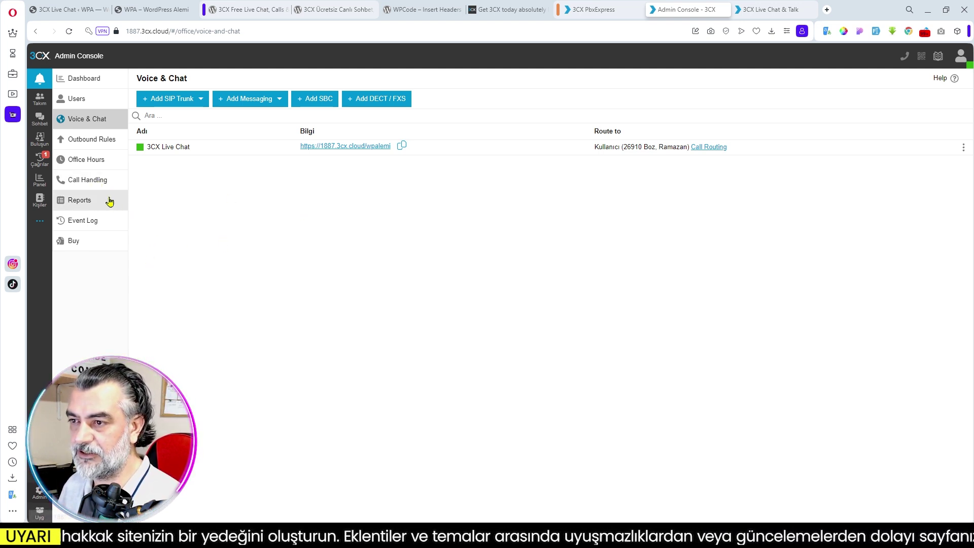
# - Browse Reports and the Event Log, view the SMB Free 10 license details, then raise the notification prompt
pyautogui.click(80, 206)
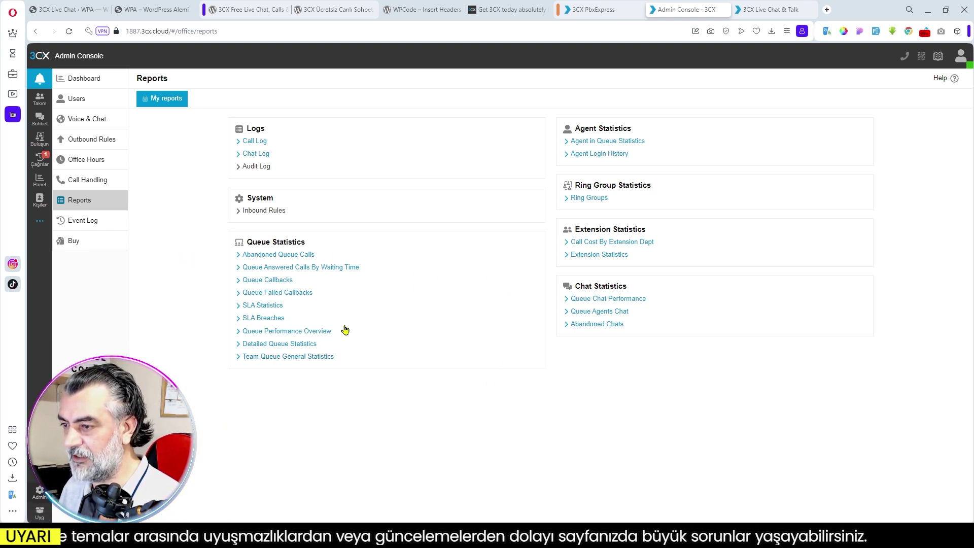
pyautogui.click(82, 220)
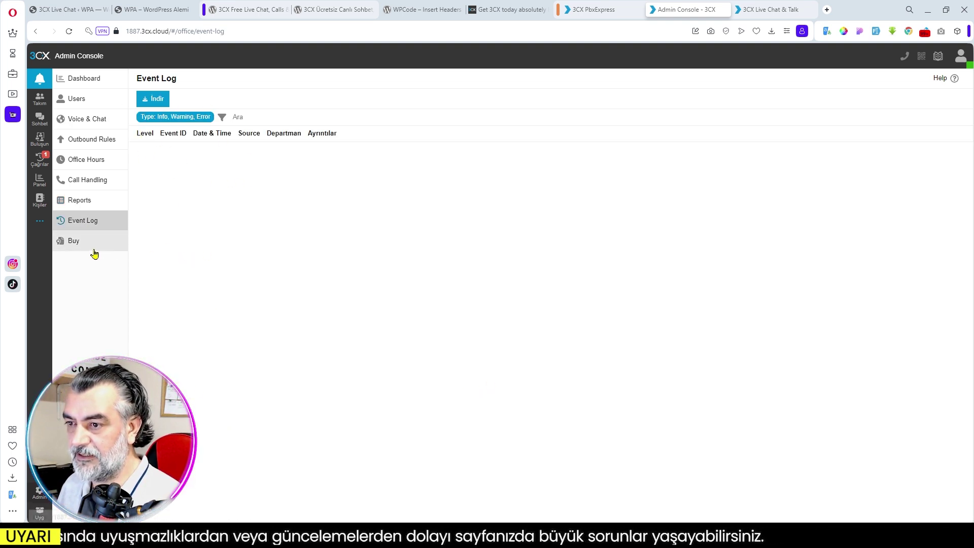
pyautogui.click(80, 248)
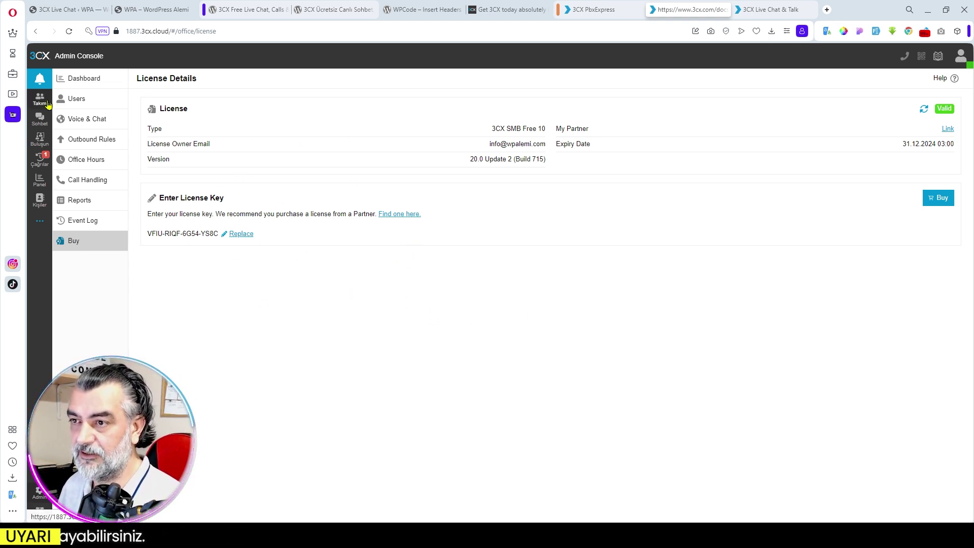
pyautogui.click(41, 80)
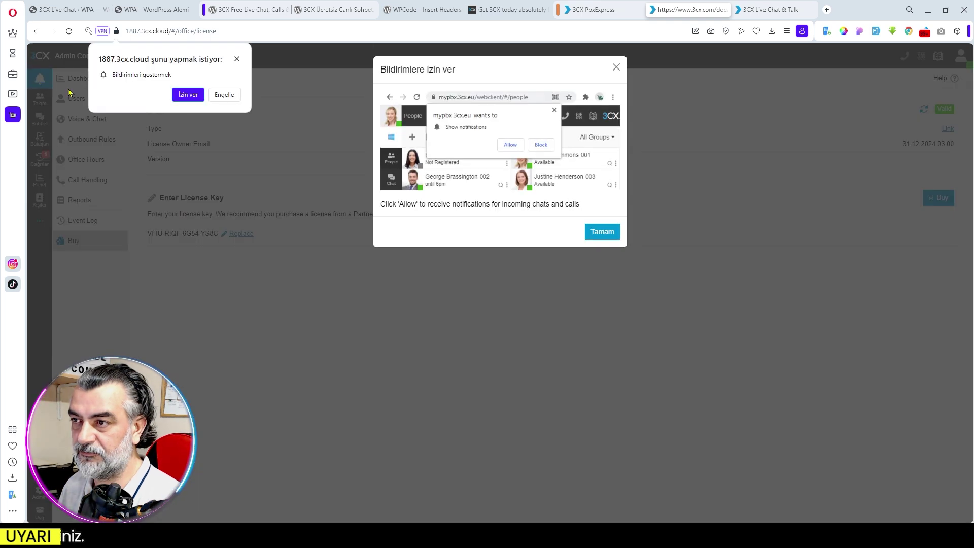
# - Allow browser notifications, glance at the WordPress and Live Chat tabs, then show the Team page
pyautogui.click(186, 96)
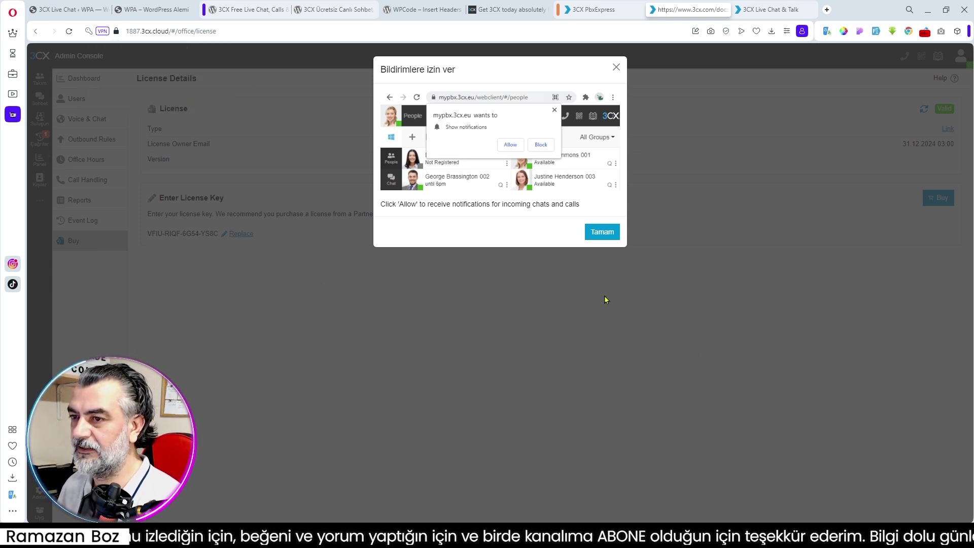
pyautogui.click(612, 234)
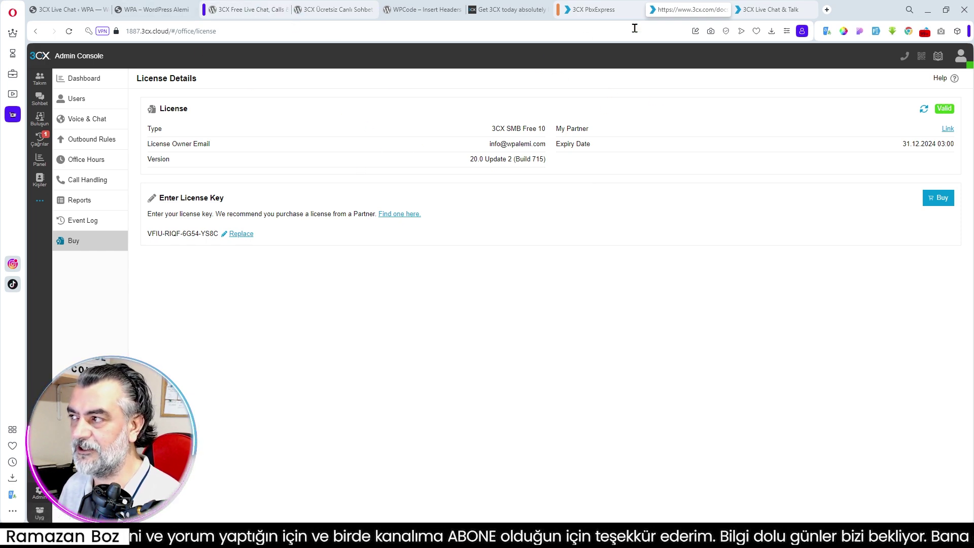
pyautogui.click(141, 10)
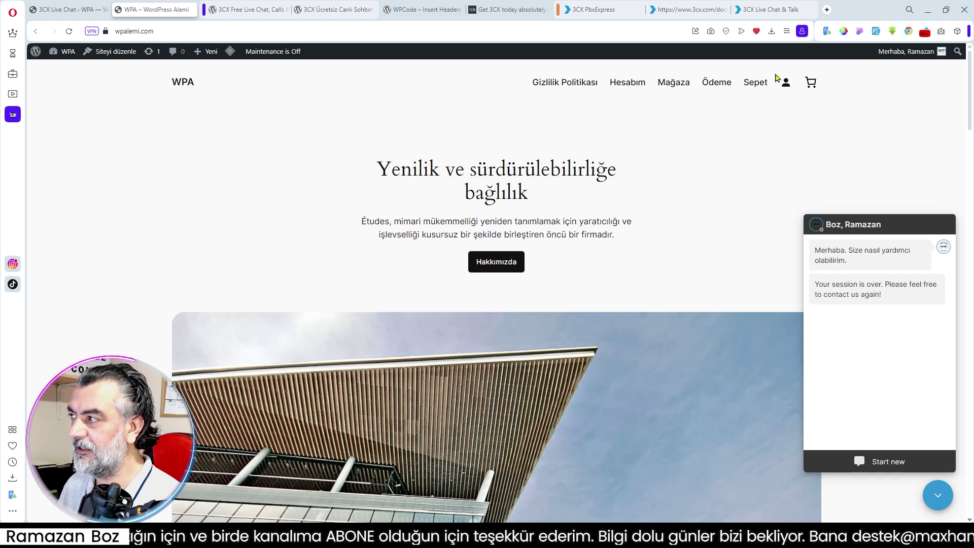
pyautogui.click(763, 10)
pyautogui.click(691, 9)
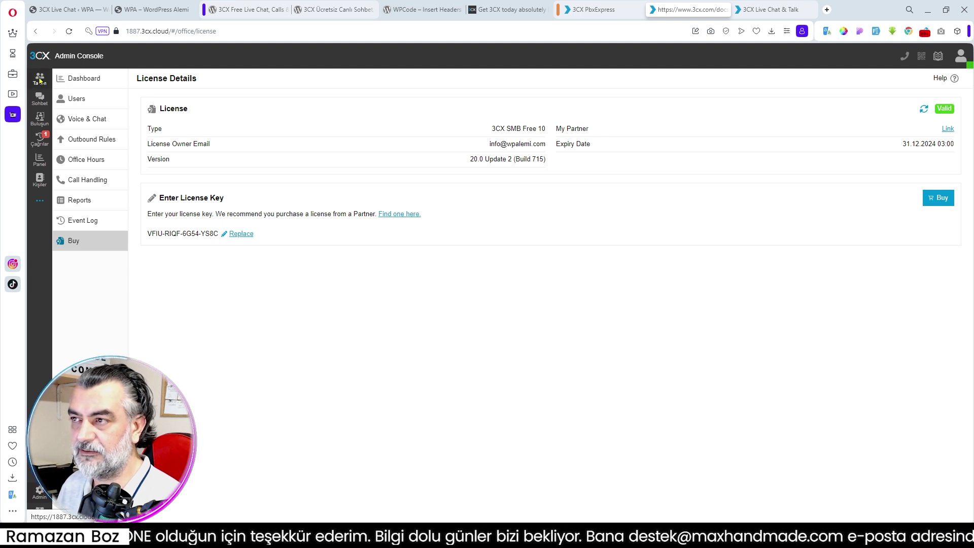
pyautogui.click(40, 79)
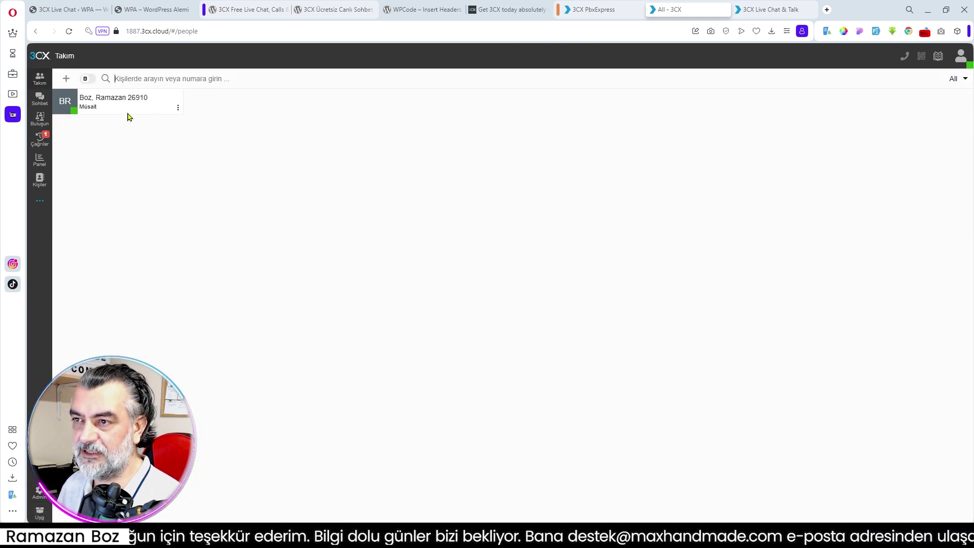
# - Visit the web client's Sohbet, Buluşun, Çağrılar, Panel and Kişiler sections in turn
pyautogui.click(39, 102)
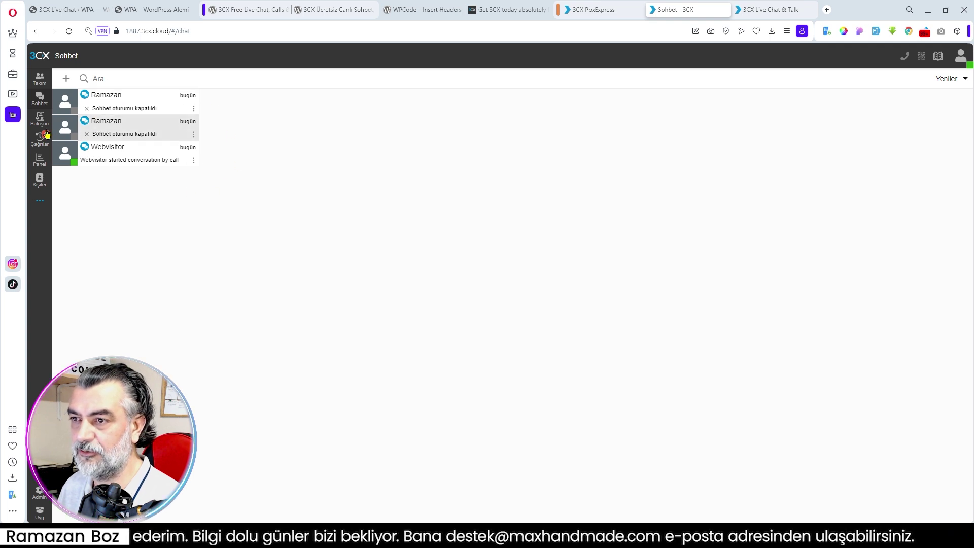
pyautogui.click(39, 119)
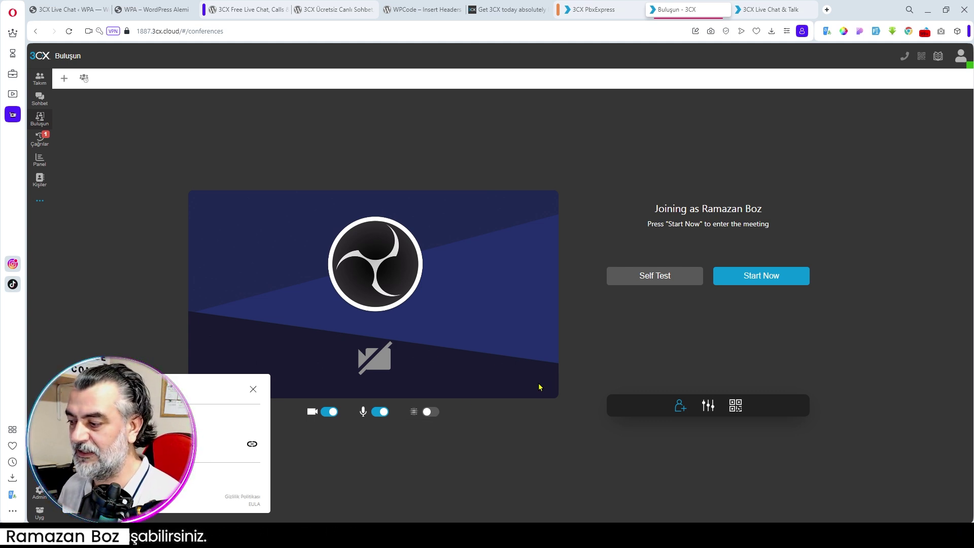
pyautogui.click(40, 138)
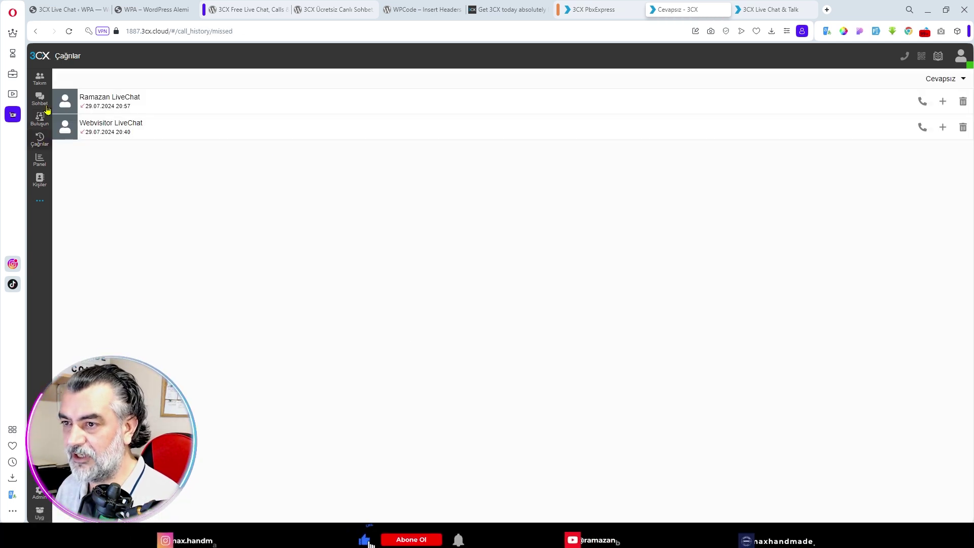
pyautogui.click(39, 160)
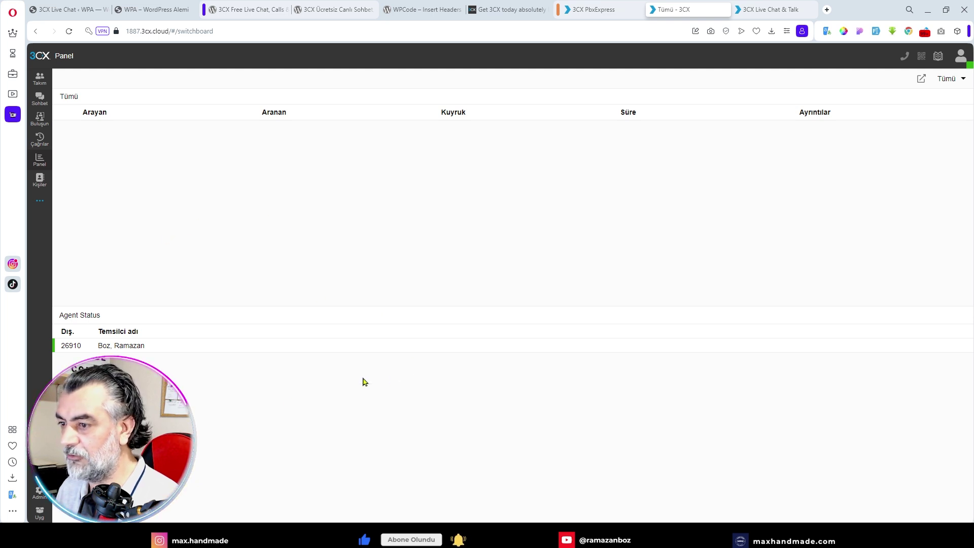
pyautogui.click(40, 181)
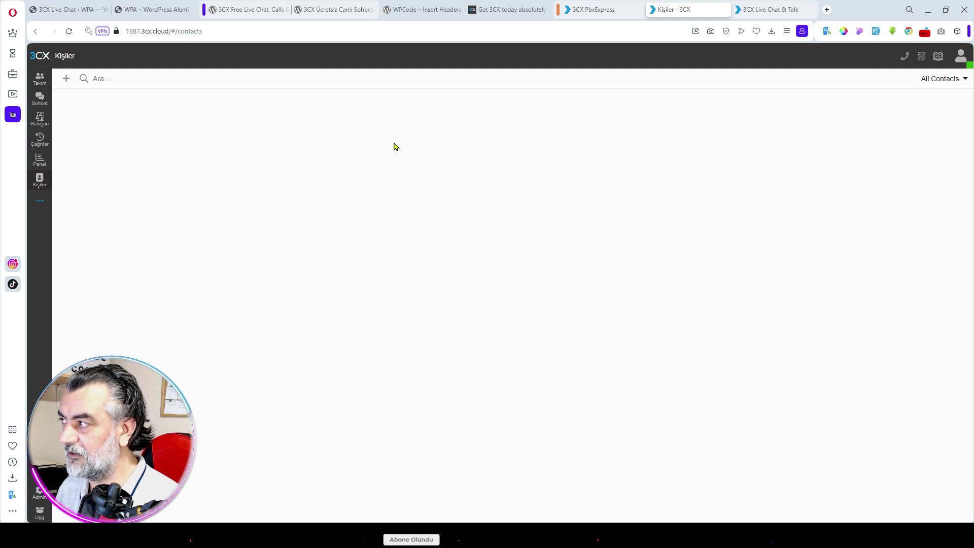
pyautogui.click(962, 58)
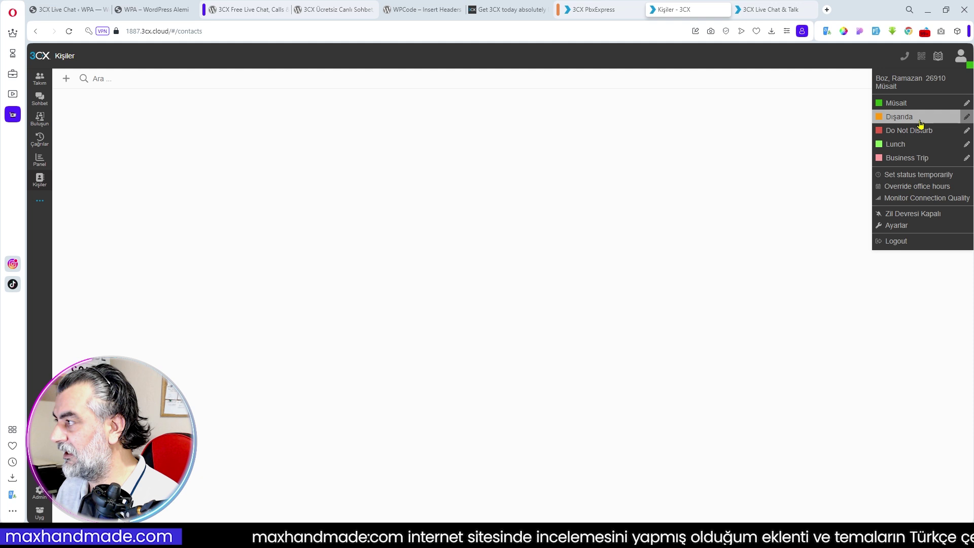
pyautogui.click(908, 240)
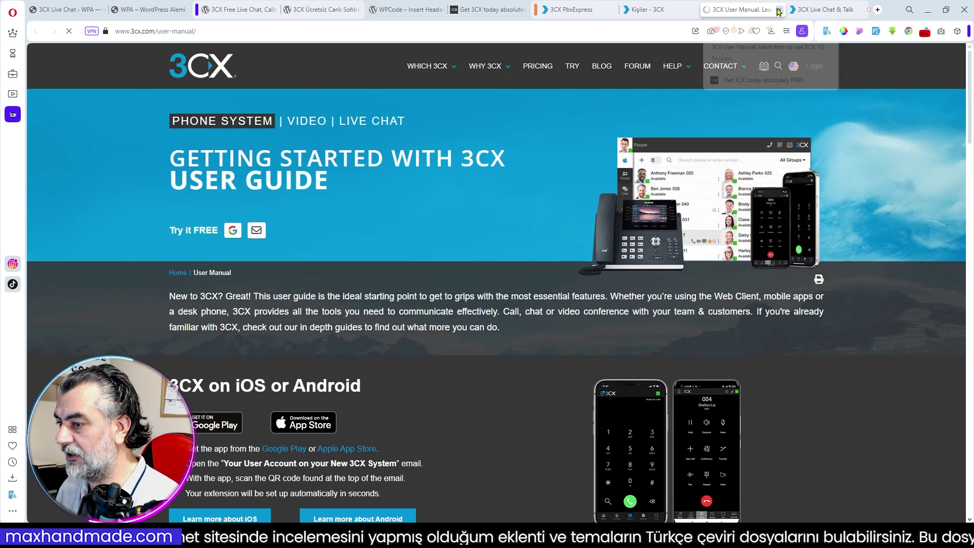
pyautogui.click(781, 9)
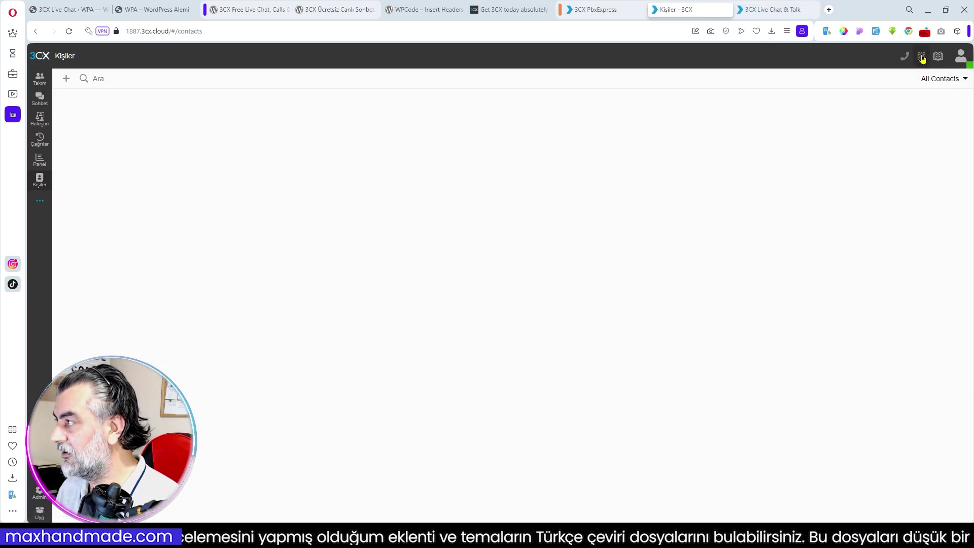
pyautogui.click(906, 58)
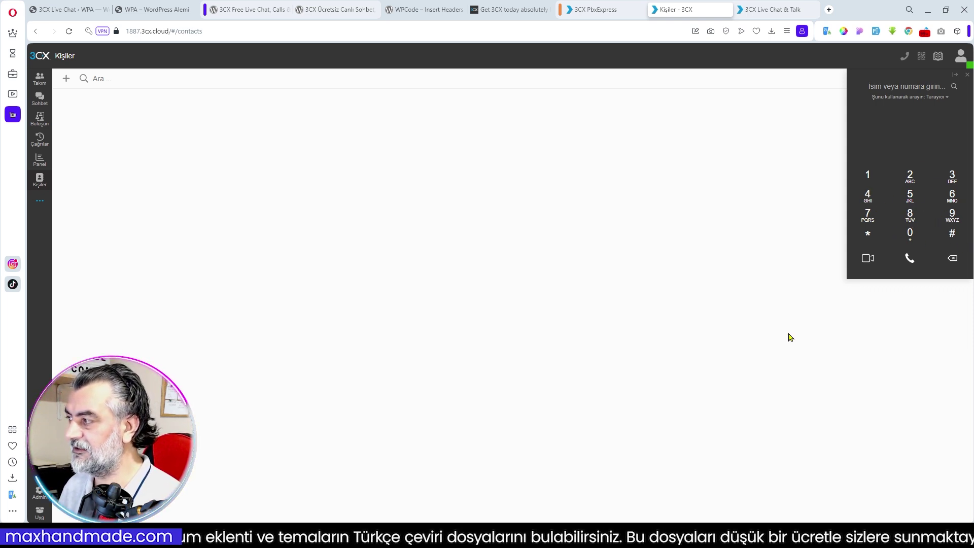
pyautogui.write('9')
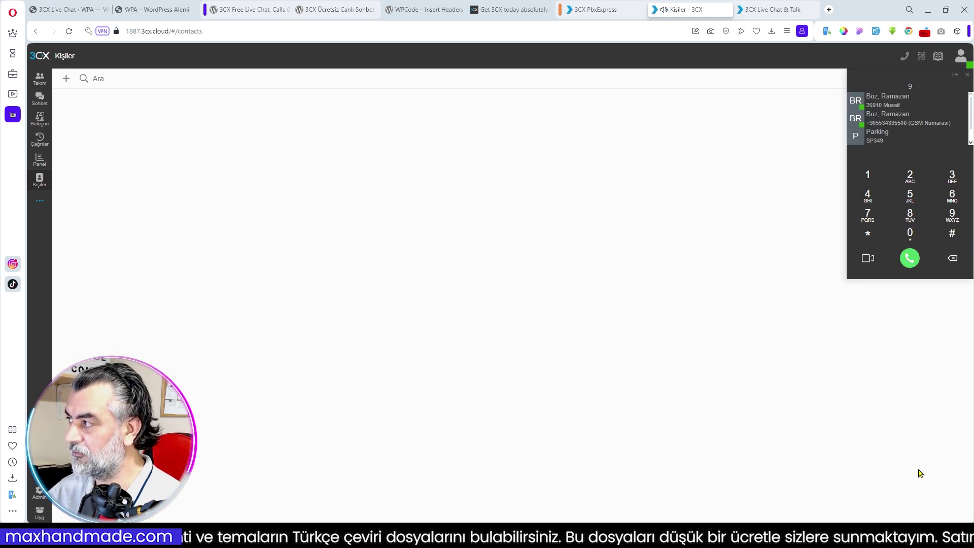
pyautogui.press('BackSpace')
pyautogui.write('2')
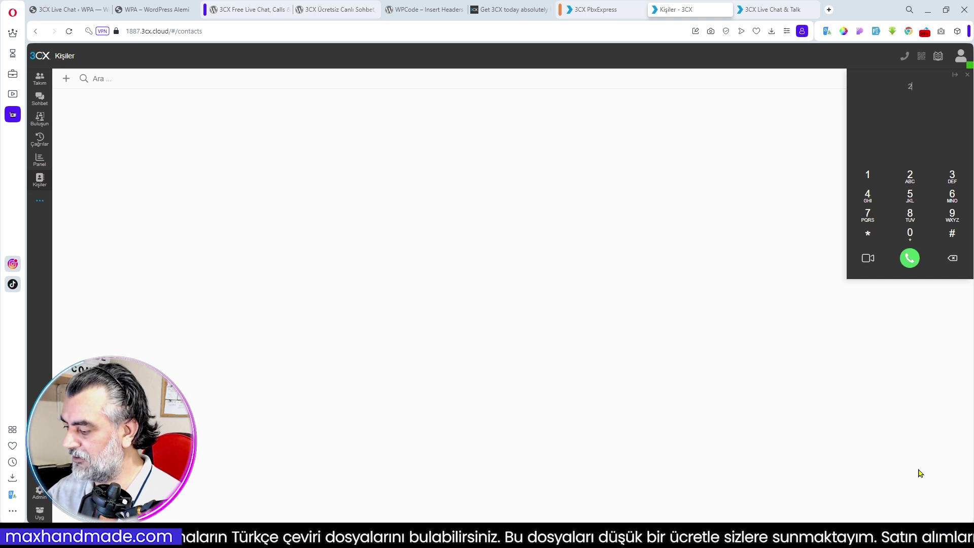
pyautogui.write('9611')
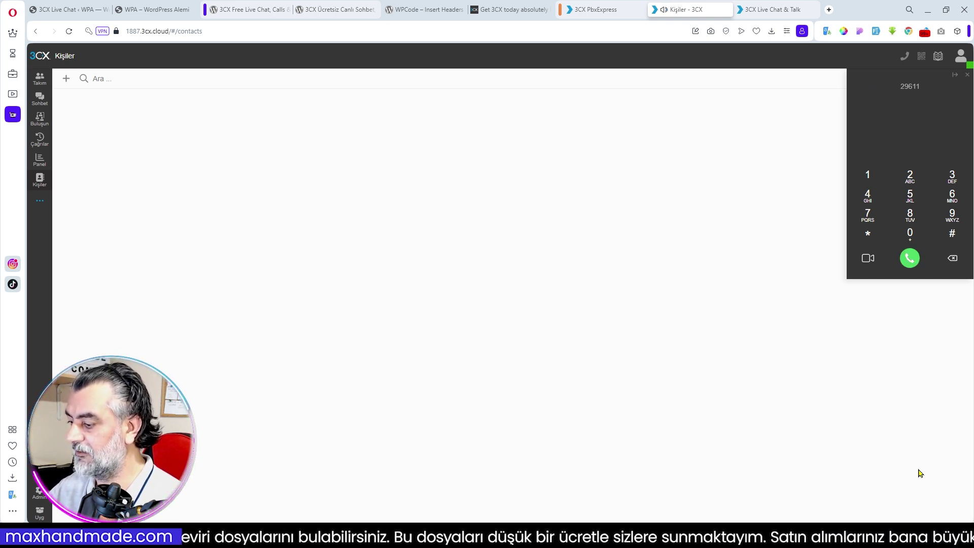
pyautogui.press('BackSpace')
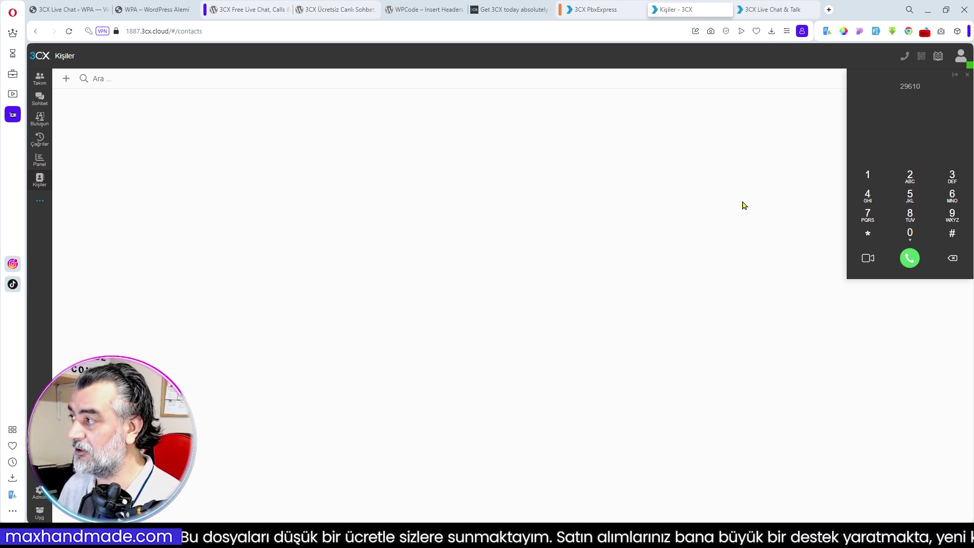
pyautogui.click(967, 75)
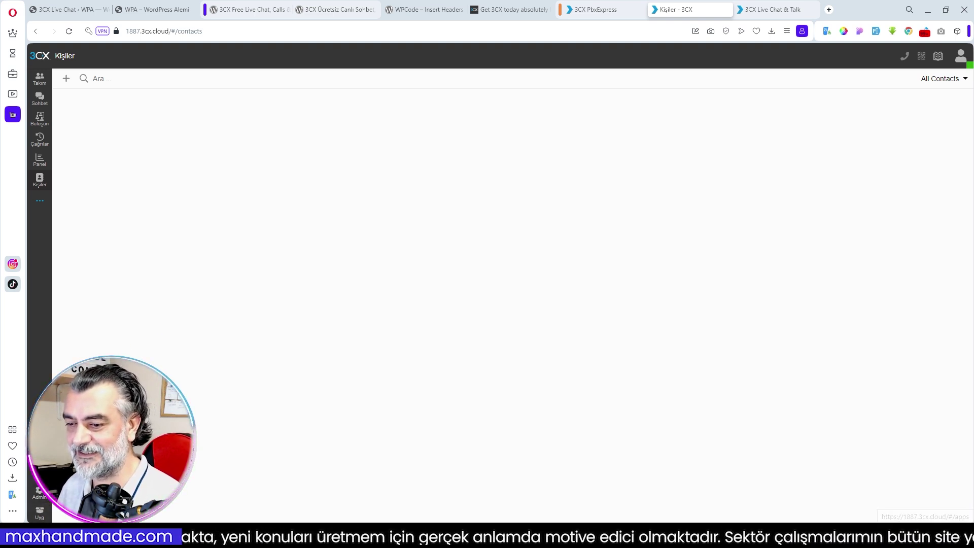
# - View the Softphone Apps page, then check and close the site's chat window before returning
pyautogui.click(41, 517)
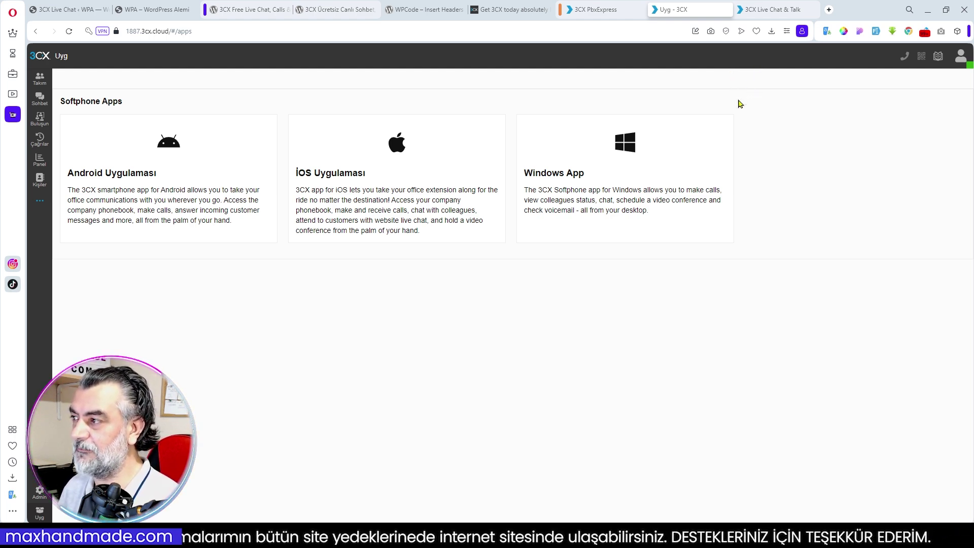
pyautogui.click(155, 8)
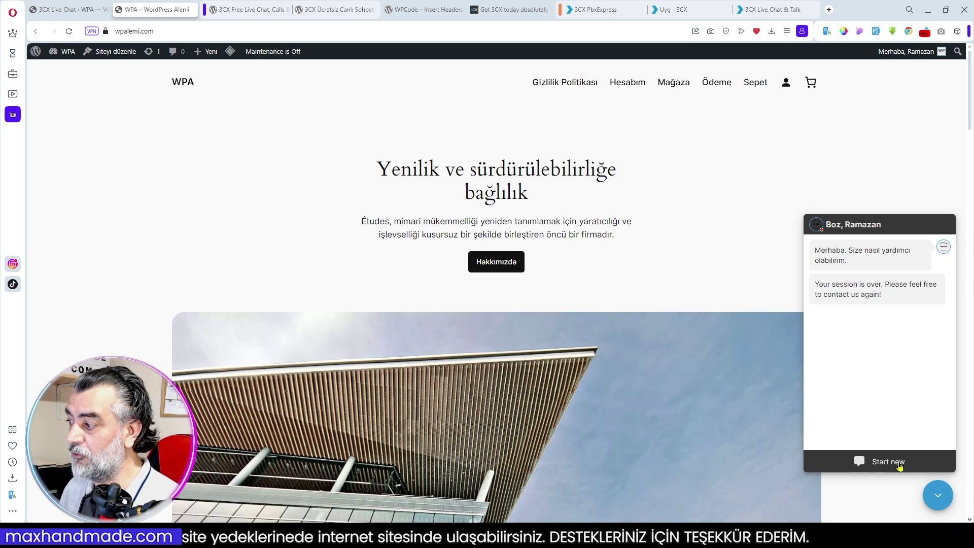
pyautogui.click(932, 490)
pyautogui.click(936, 496)
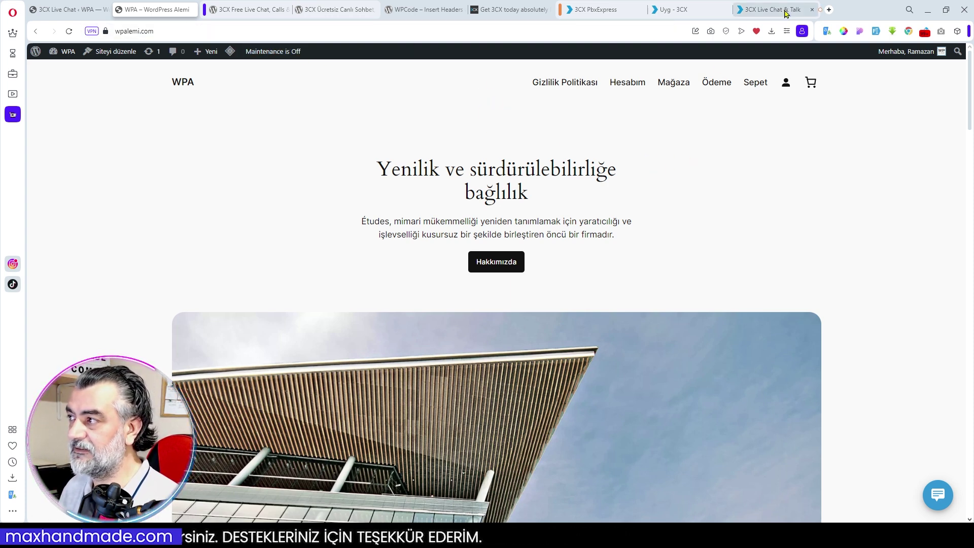
pyautogui.click(424, 9)
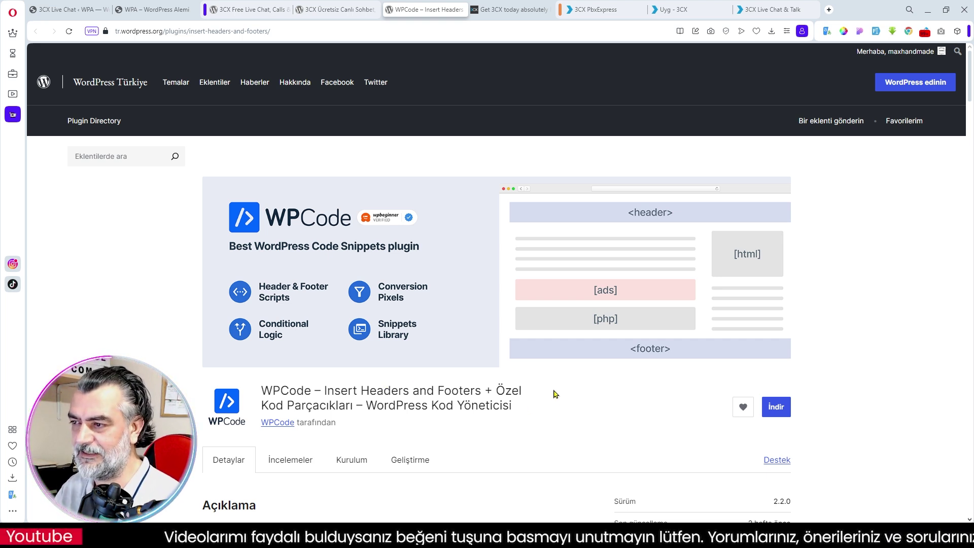
pyautogui.click(770, 10)
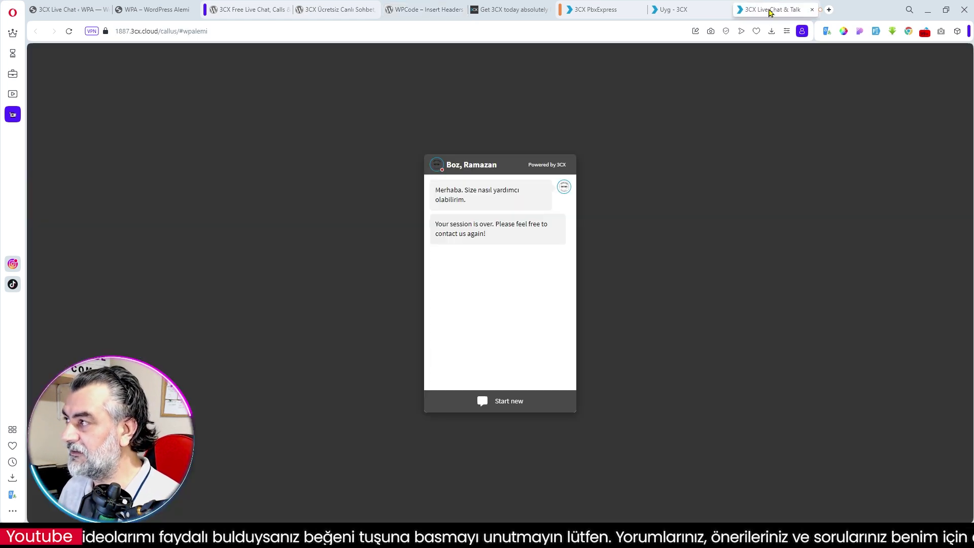
pyautogui.click(693, 13)
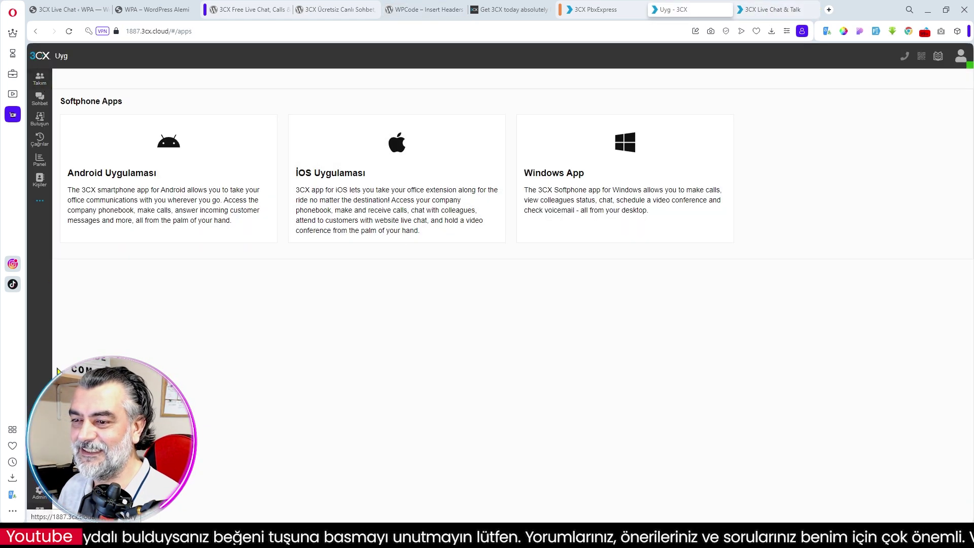
# - Open the 3CX Live Chat weblink's code snippet under Voice & Chat, copy it, and minimise the browser
pyautogui.click(40, 498)
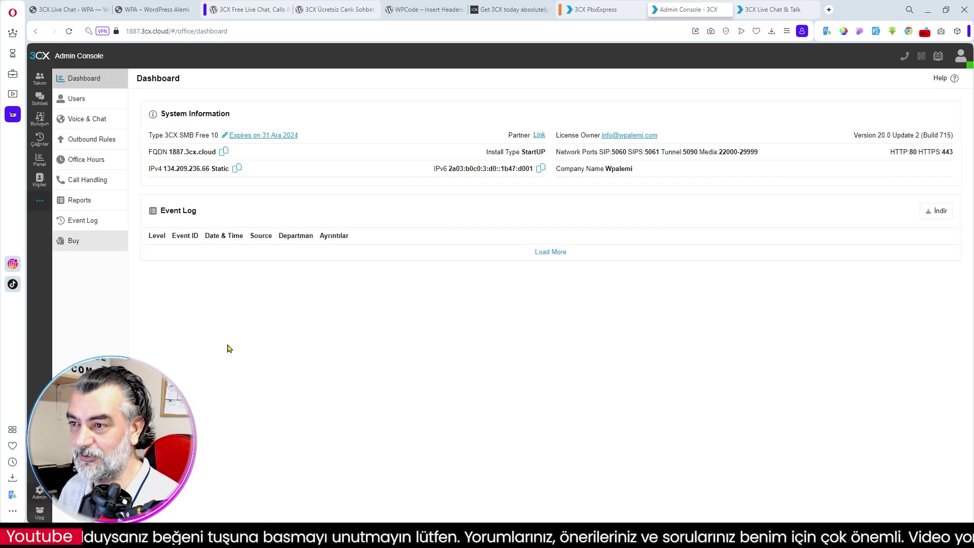
pyautogui.click(98, 120)
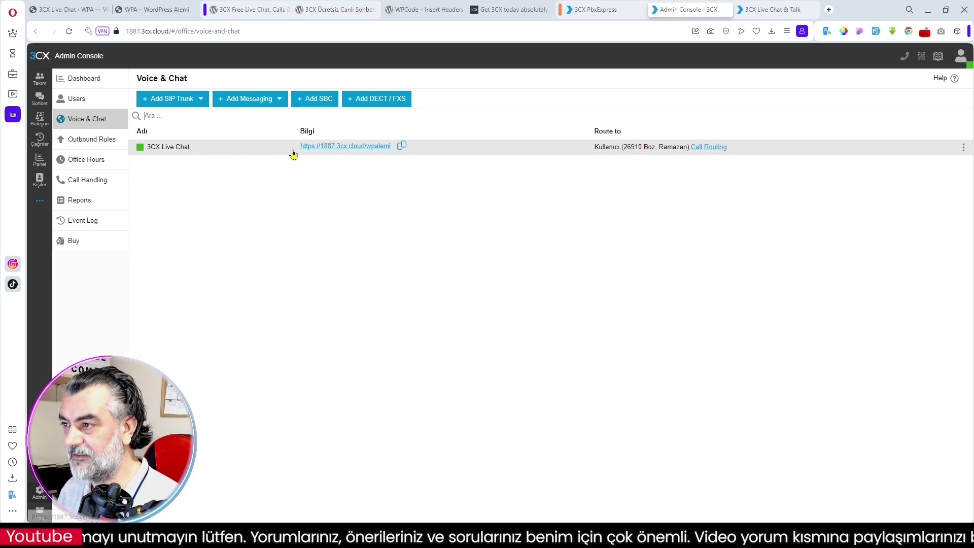
pyautogui.click(153, 9)
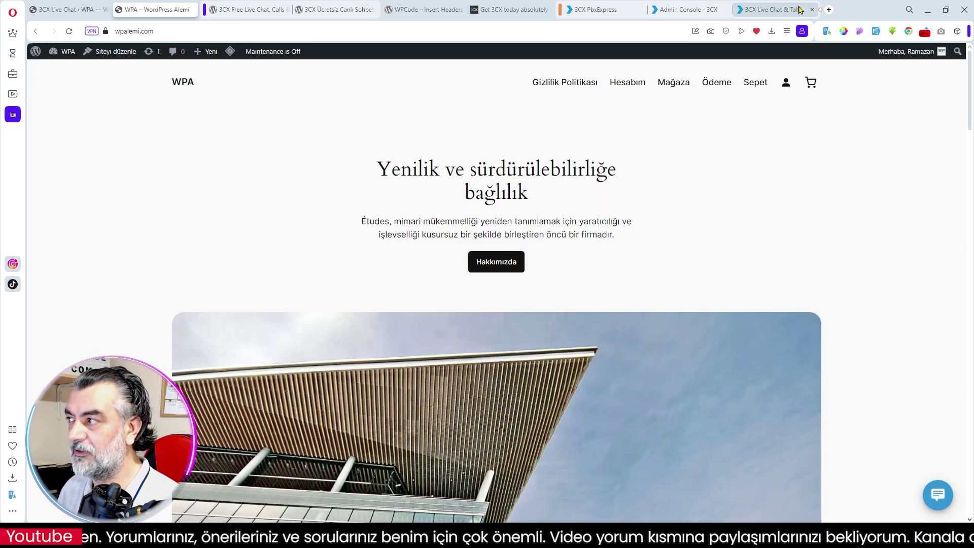
pyautogui.click(696, 9)
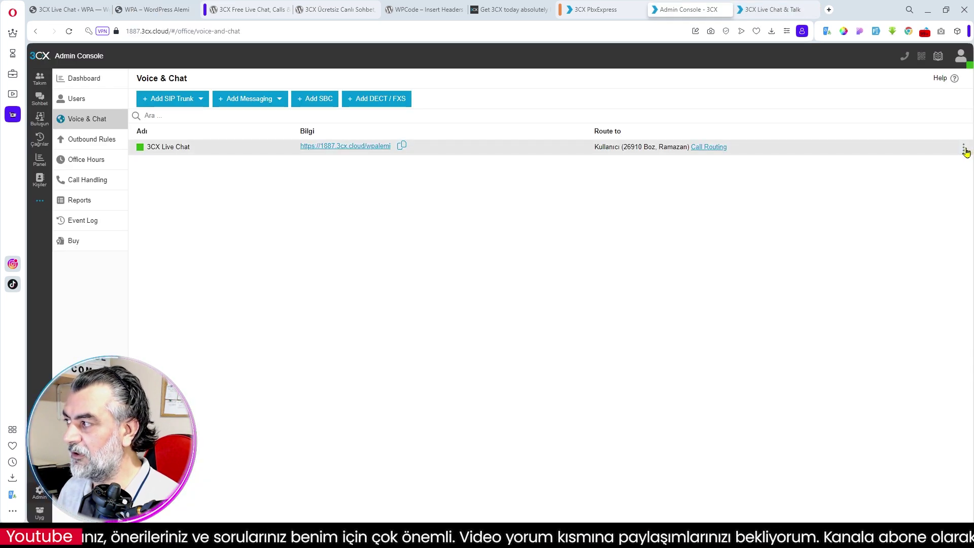
pyautogui.click(965, 148)
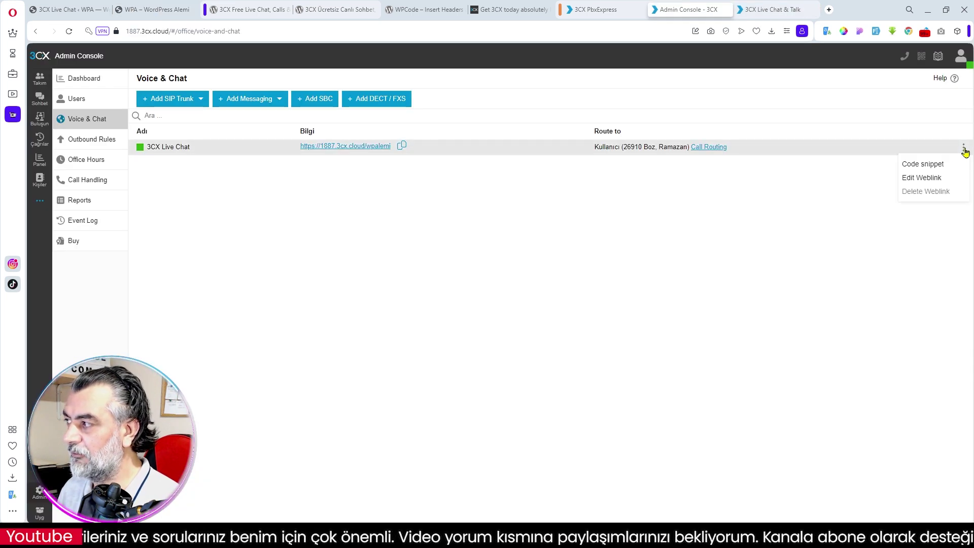
pyautogui.click(932, 165)
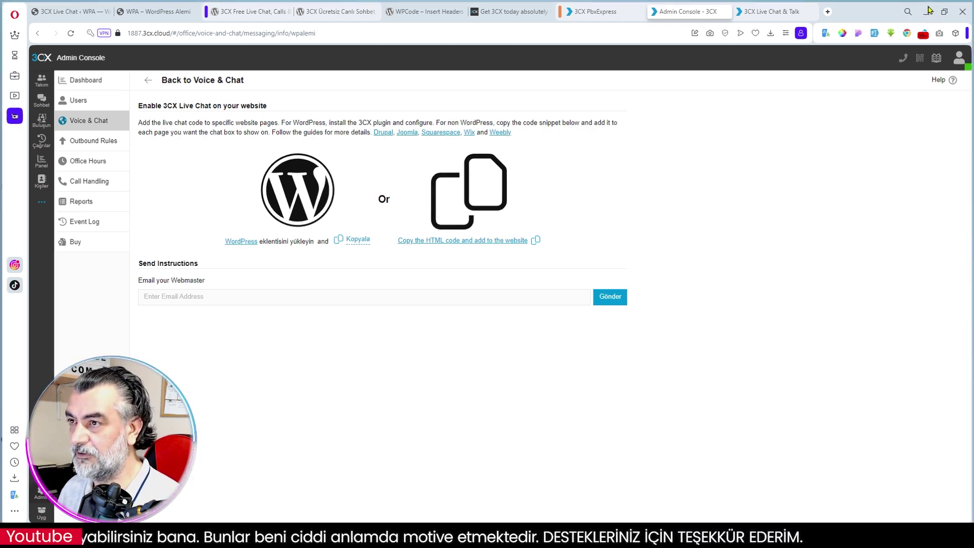
pyautogui.click(929, 9)
# - Create a new text document on the desktop and open it in Notepad
pyautogui.rightClick(469, 175)
pyautogui.moveTo(516, 249)
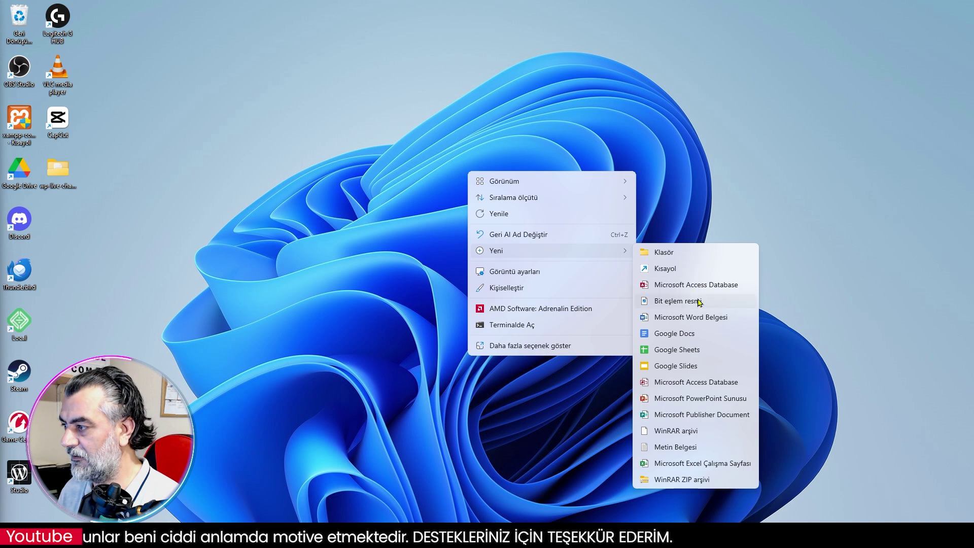
pyautogui.click(664, 460)
pyautogui.click(360, 219)
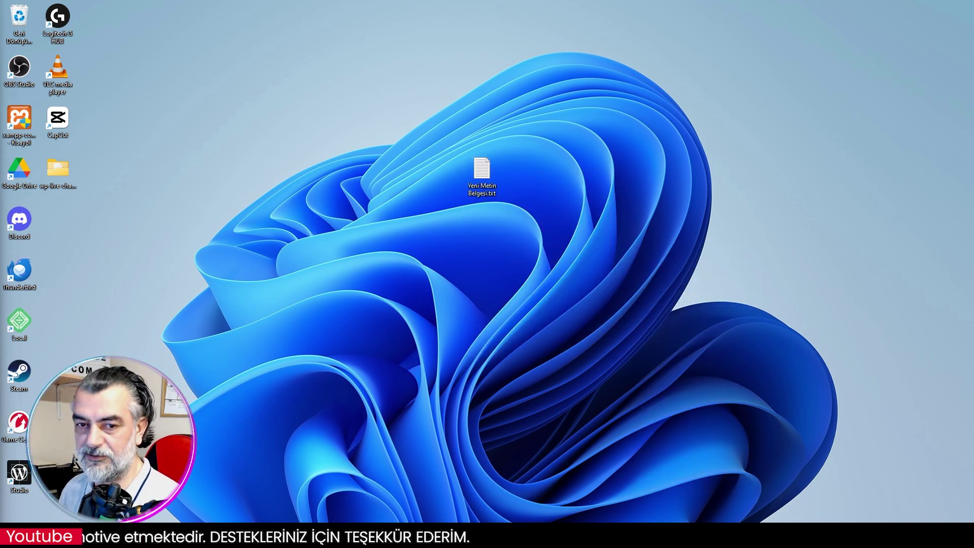
pyautogui.doubleClick(481, 171)
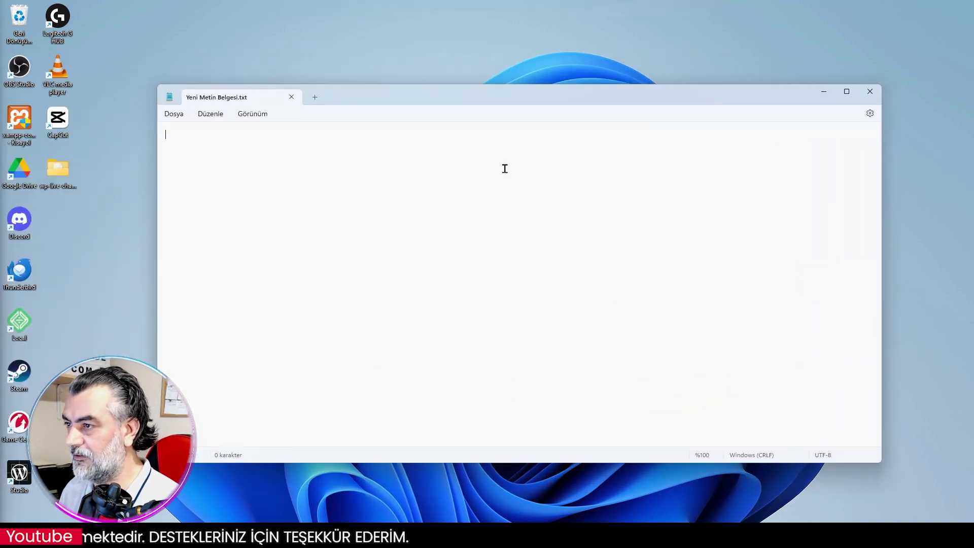
# - Paste the chat script, read through it, close Notepad and restore the Admin Console window
pyautogui.hotkey('ctrl', 'v')
pyautogui.scroll(20, 445, 323)
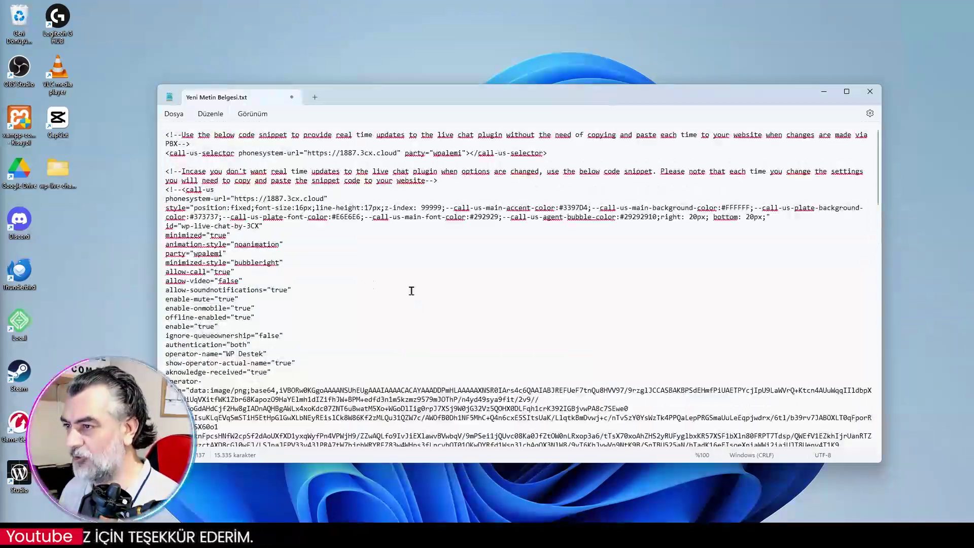
pyautogui.scroll(-3, 399, 372)
pyautogui.scroll(-20, 398, 372)
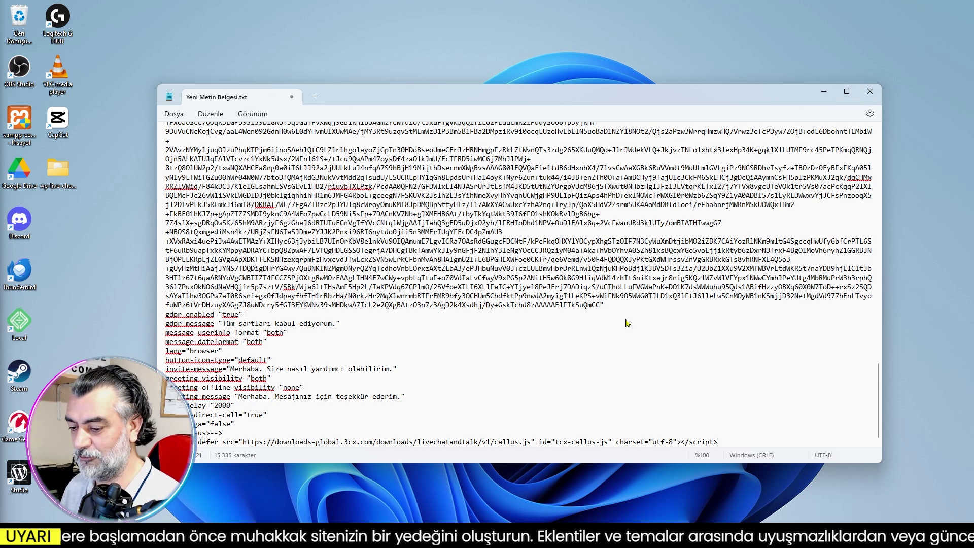
pyautogui.click(869, 91)
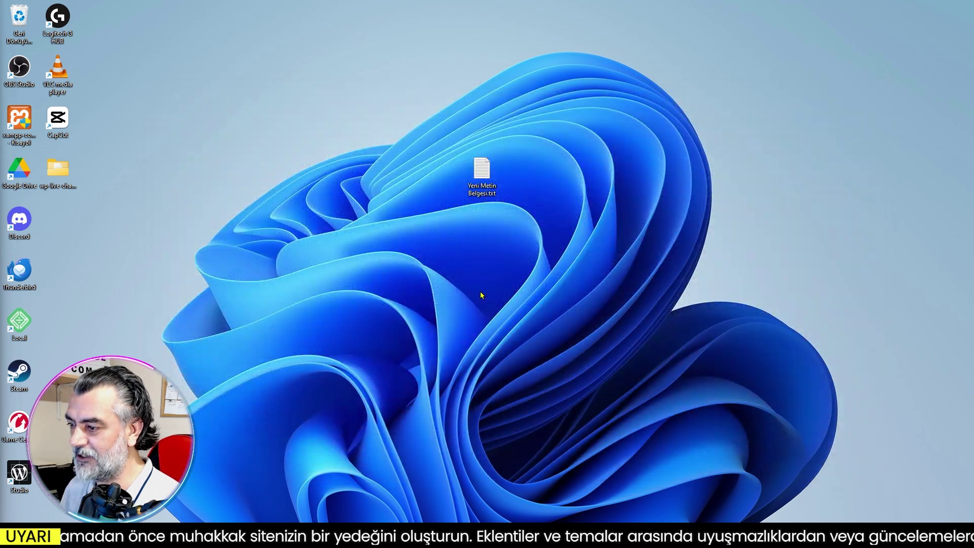
pyautogui.moveTo(622, 536)
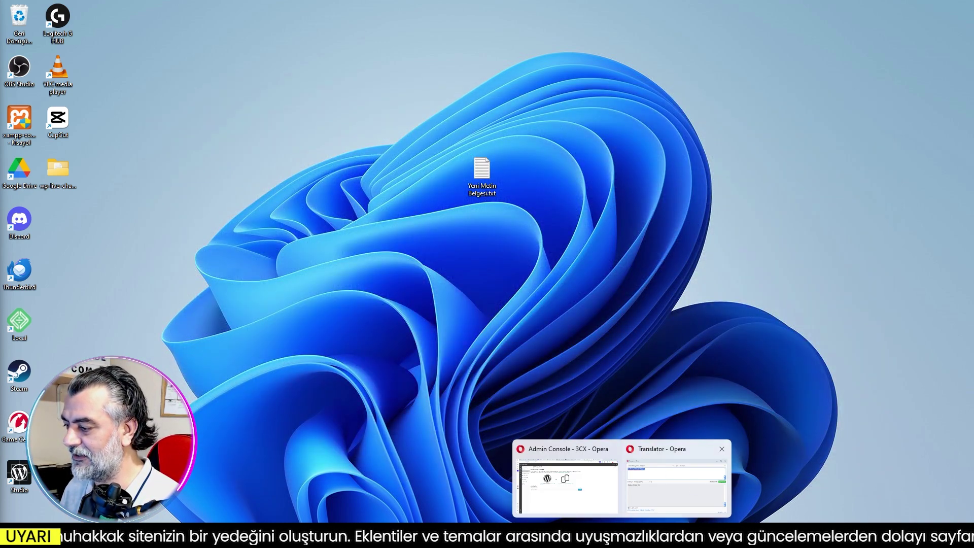
pyautogui.click(595, 497)
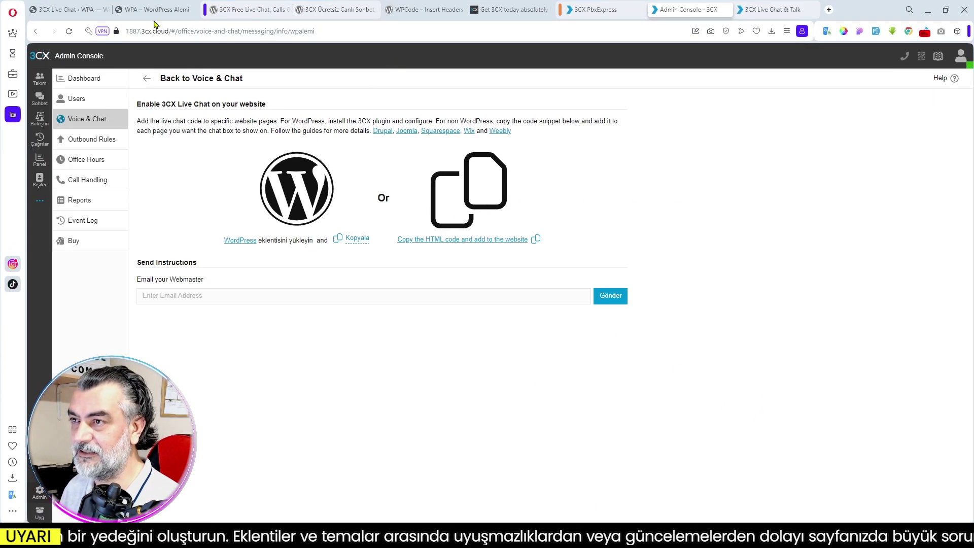
# - Uncheck 'Enable in all pages' and tick Home, Mağaza and Ödeme under Just these
pyautogui.click(73, 10)
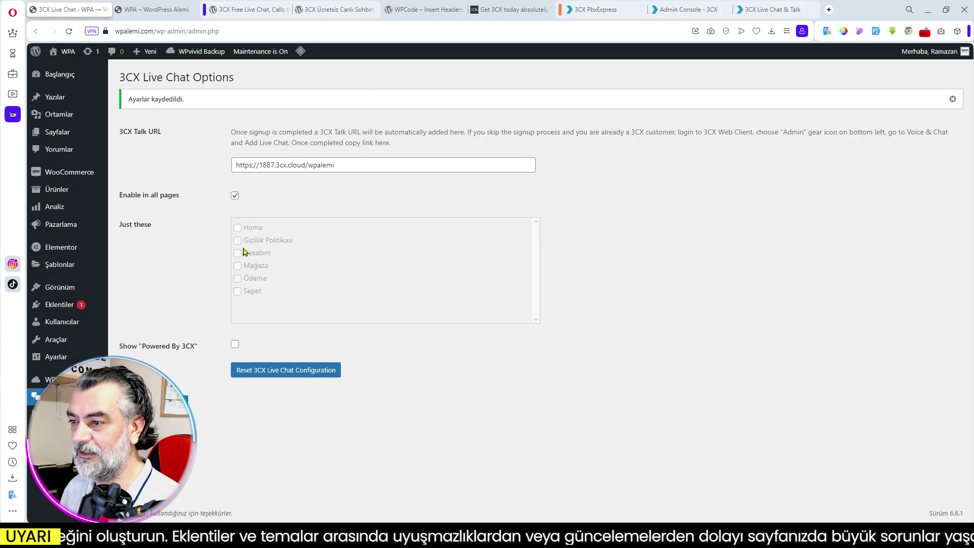
pyautogui.click(235, 196)
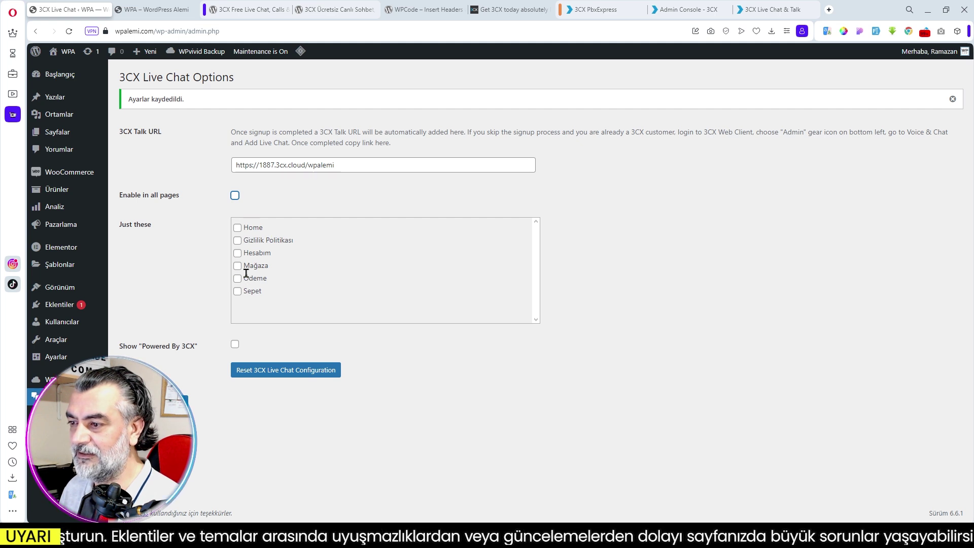
pyautogui.click(237, 228)
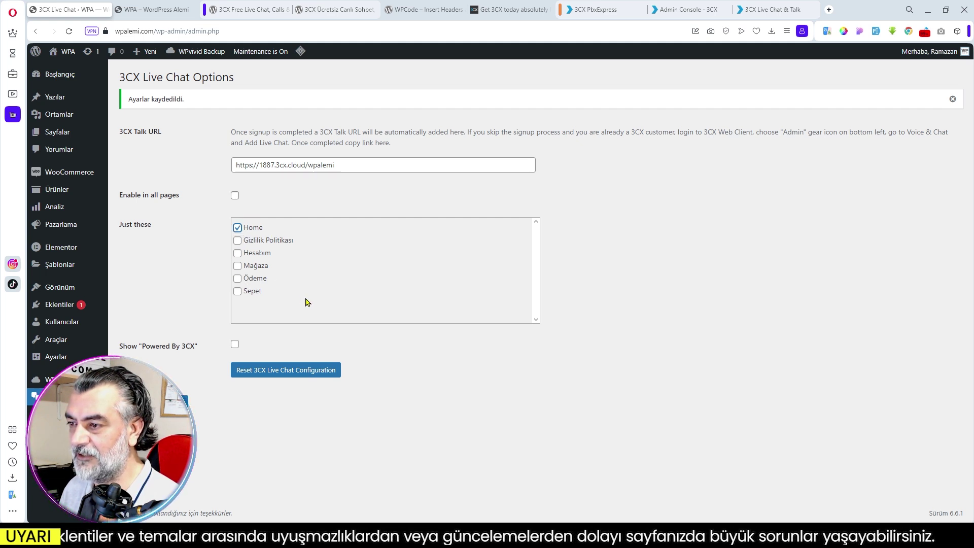
pyautogui.click(237, 266)
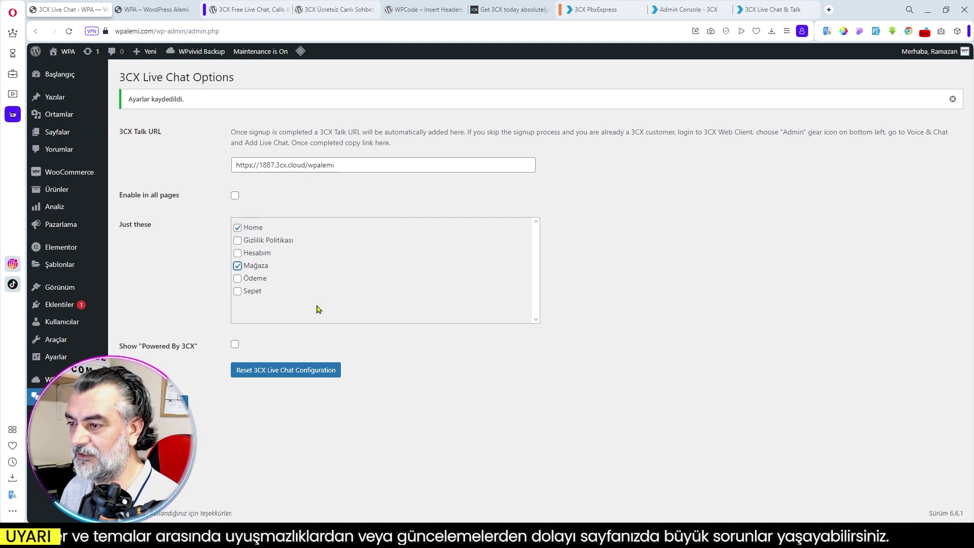
pyautogui.click(237, 292)
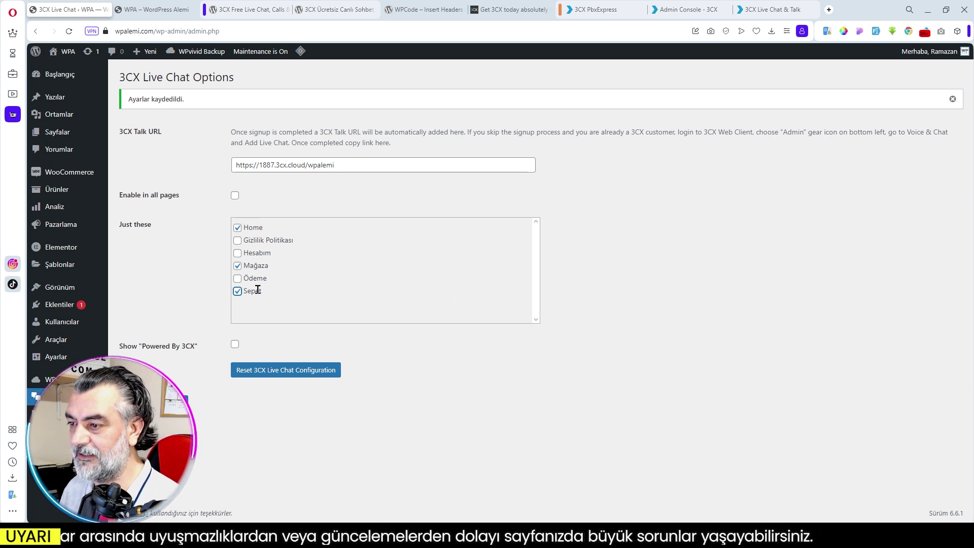
pyautogui.click(238, 292)
pyautogui.click(237, 279)
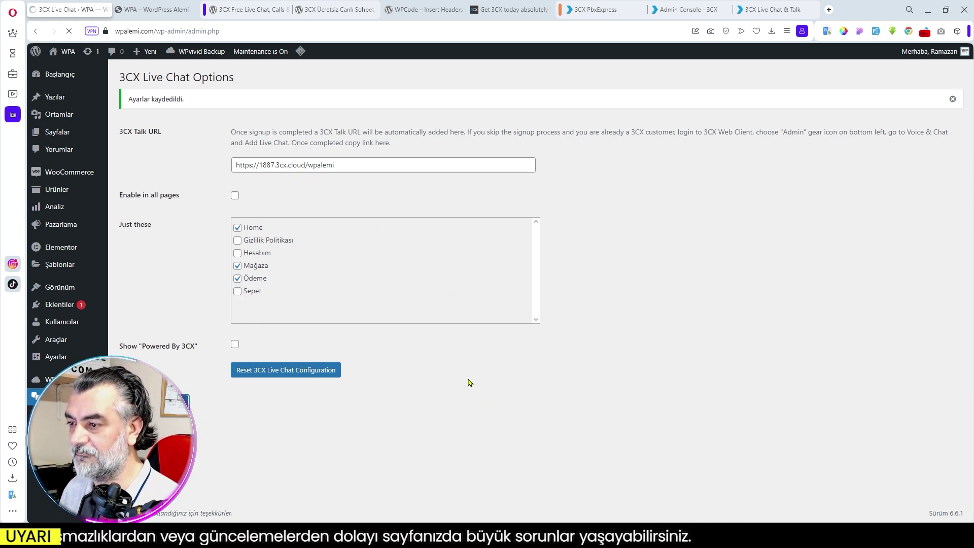
pyautogui.click(193, 10)
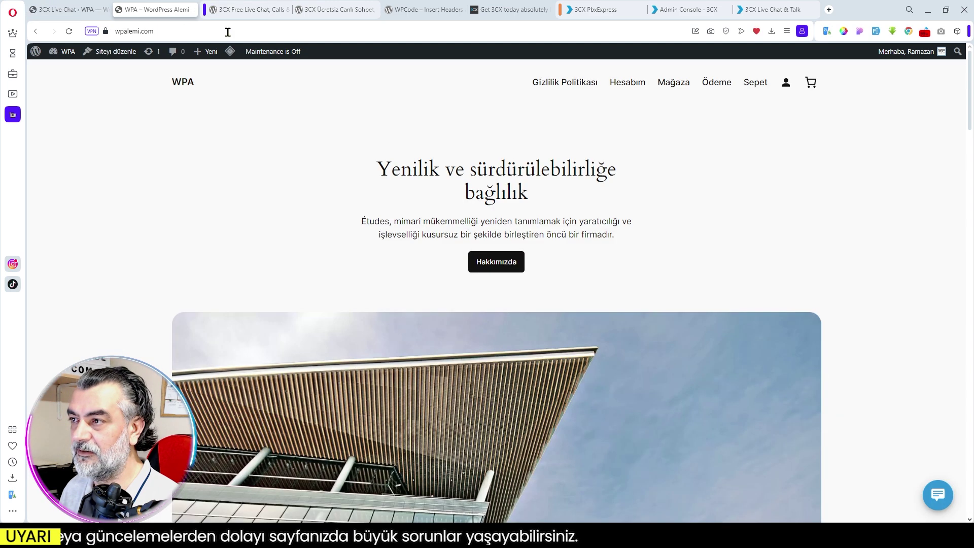
# - Purge the site cache and check the Mağaza, Ödeme and Sepet pages for the chat widget
pyautogui.moveTo(230, 51)
pyautogui.click(253, 97)
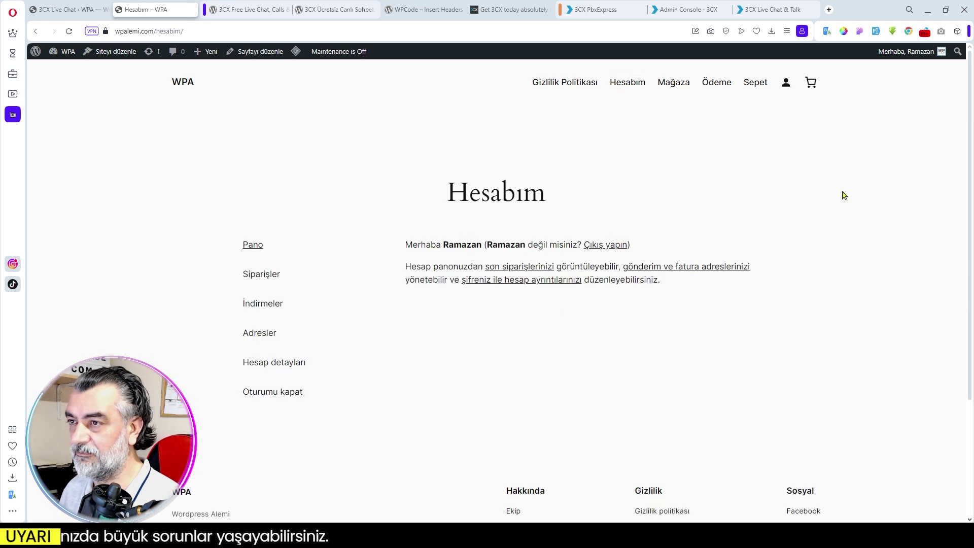
pyautogui.click(677, 86)
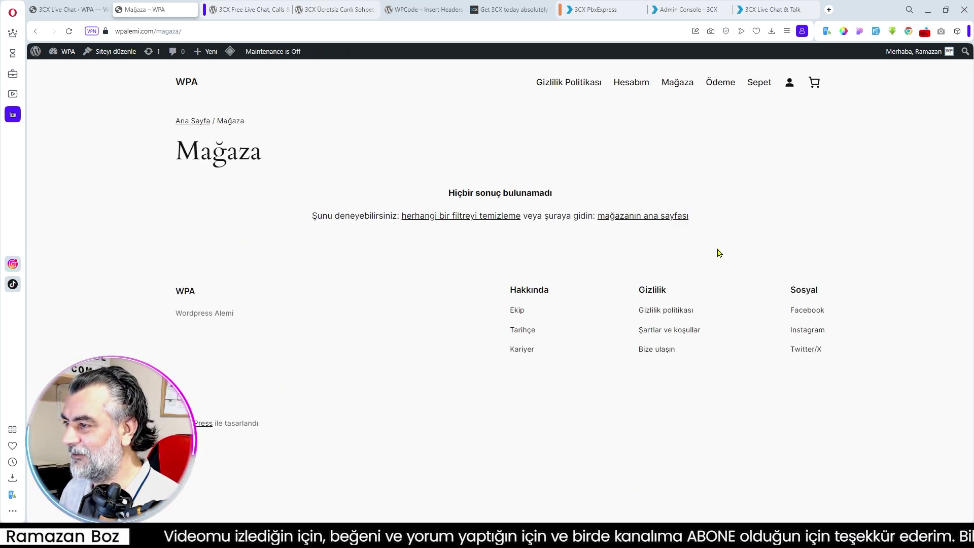
pyautogui.click(77, 10)
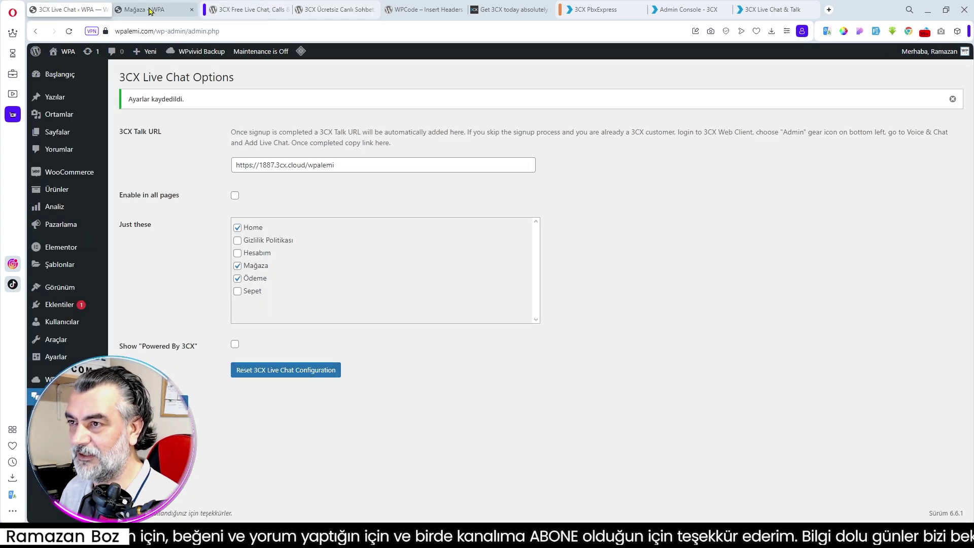
pyautogui.click(150, 10)
pyautogui.click(716, 89)
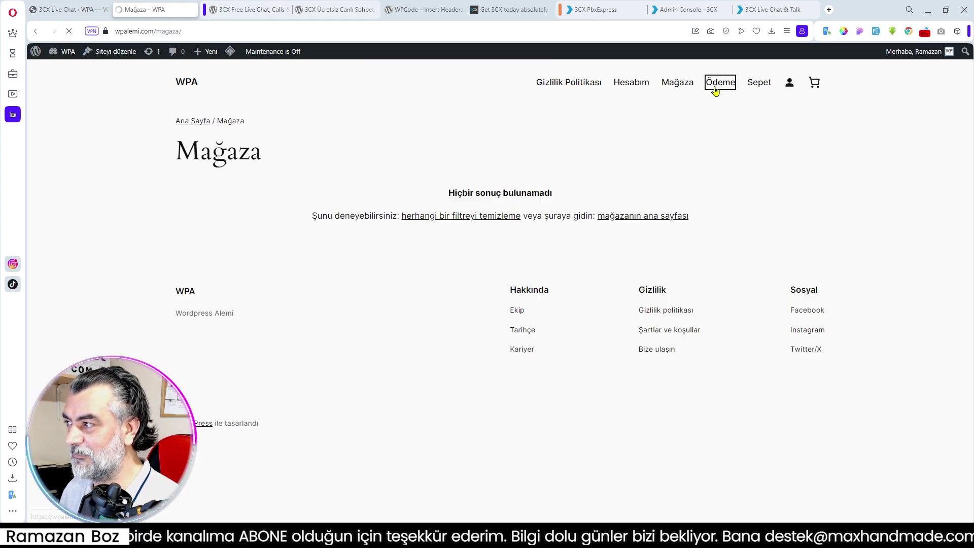
pyautogui.click(77, 9)
pyautogui.click(150, 9)
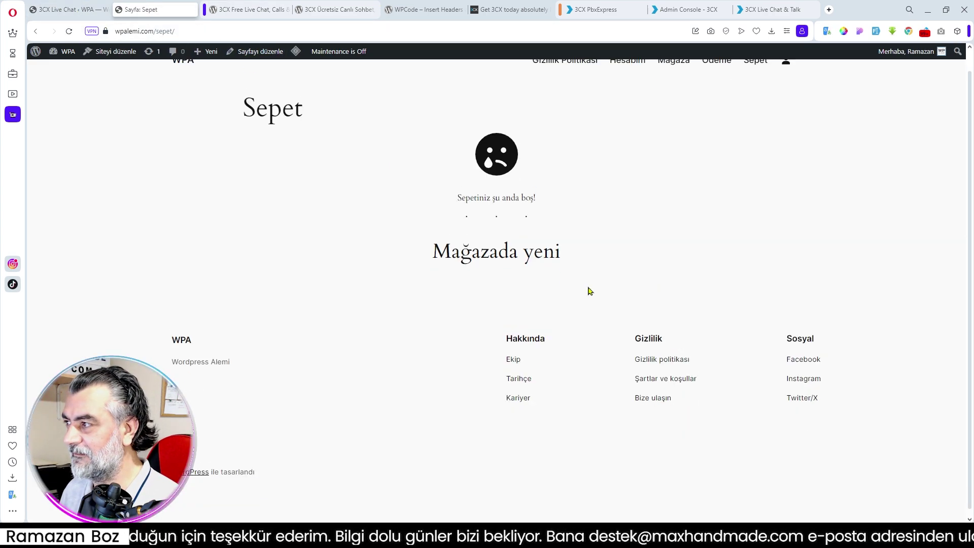
pyautogui.scroll(1, 591, 290)
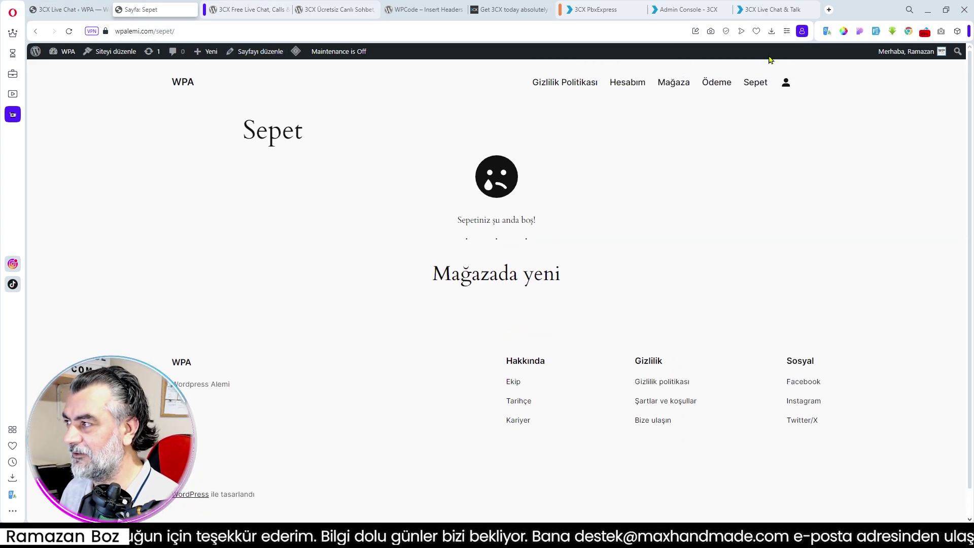
# - Untick Ödeme and Mağaza under Just these, leaving only Home selected
pyautogui.click(68, 10)
pyautogui.click(238, 278)
pyautogui.click(237, 265)
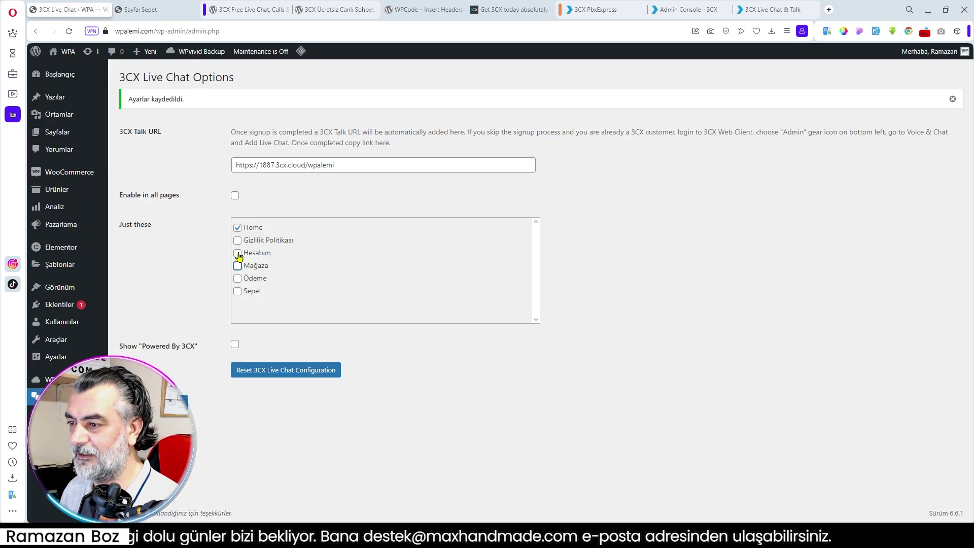
# - Tick Gizlilik Politikası, purge the site cache and check the homepage for the chat widget
pyautogui.click(237, 240)
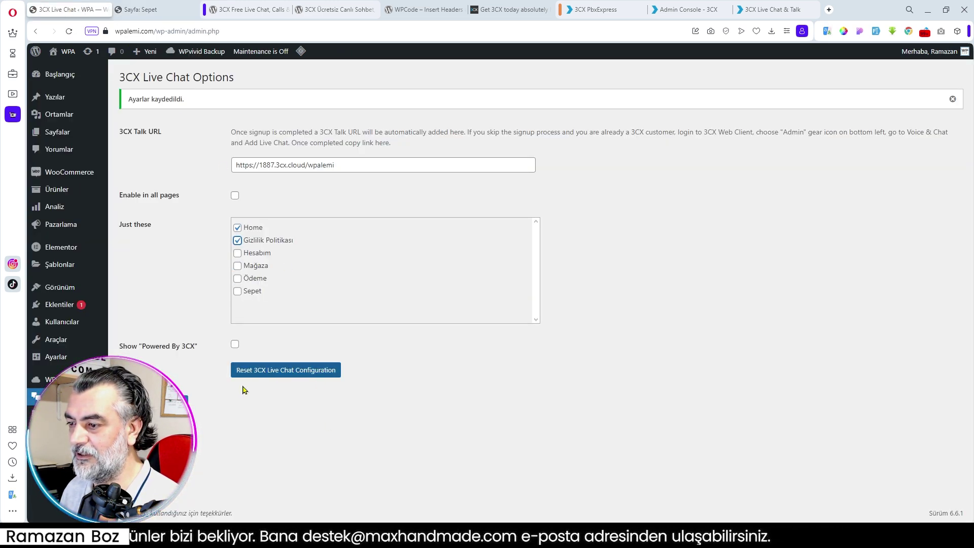
pyautogui.click(160, 9)
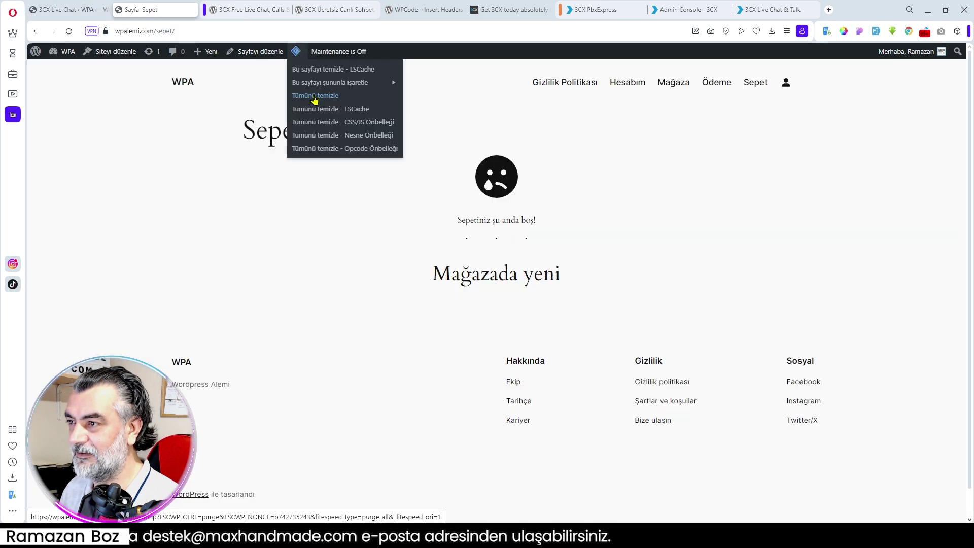
pyautogui.click(63, 9)
pyautogui.click(148, 10)
pyautogui.click(182, 89)
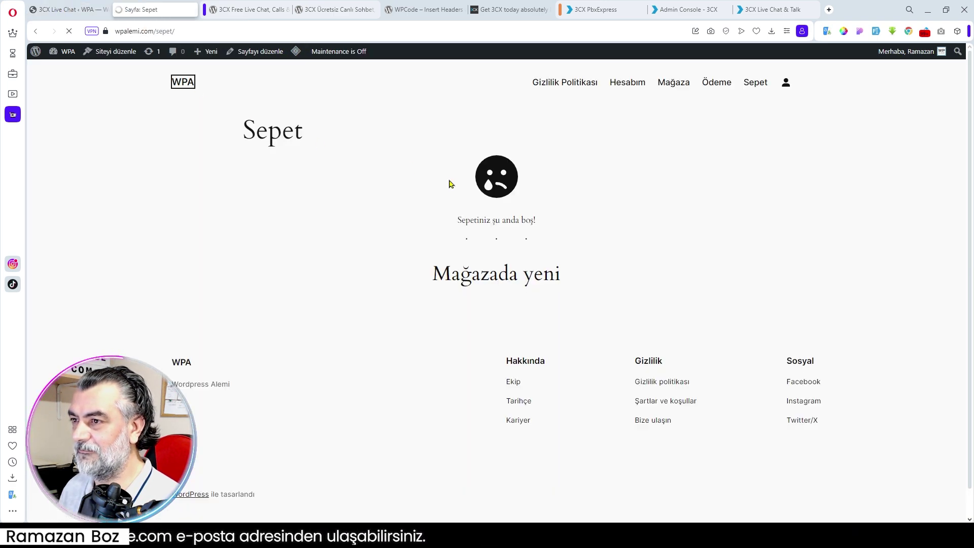
pyautogui.scroll(-15, 908, 463)
pyautogui.scroll(4, 908, 463)
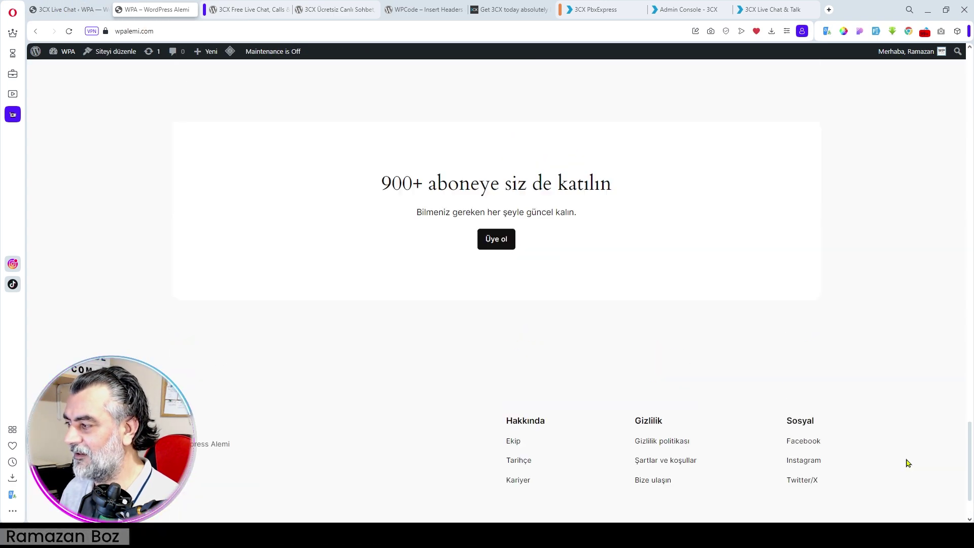
pyautogui.scroll(-4, 908, 462)
pyautogui.scroll(6, 908, 462)
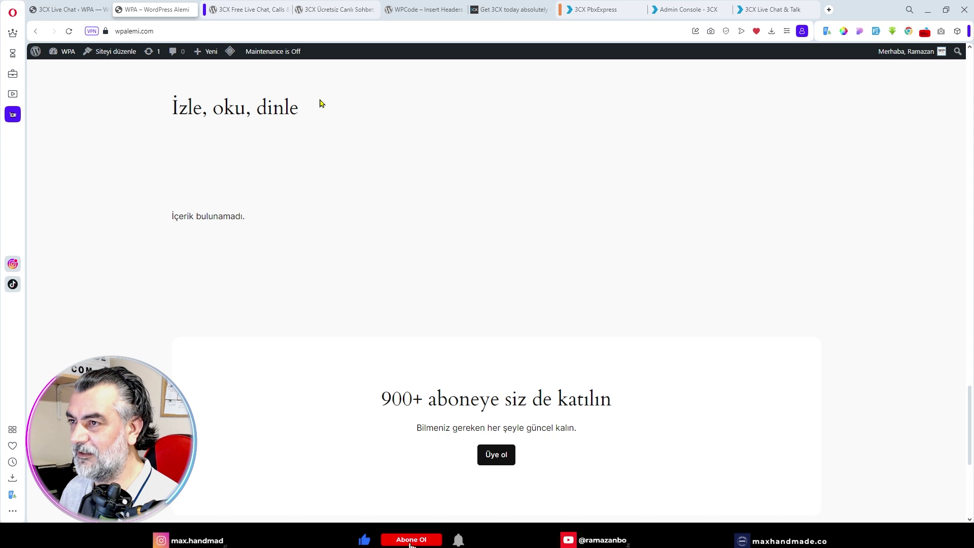
# - Check the Gizlilik Politikası and Hesabım pages for the chat button
pyautogui.click(249, 10)
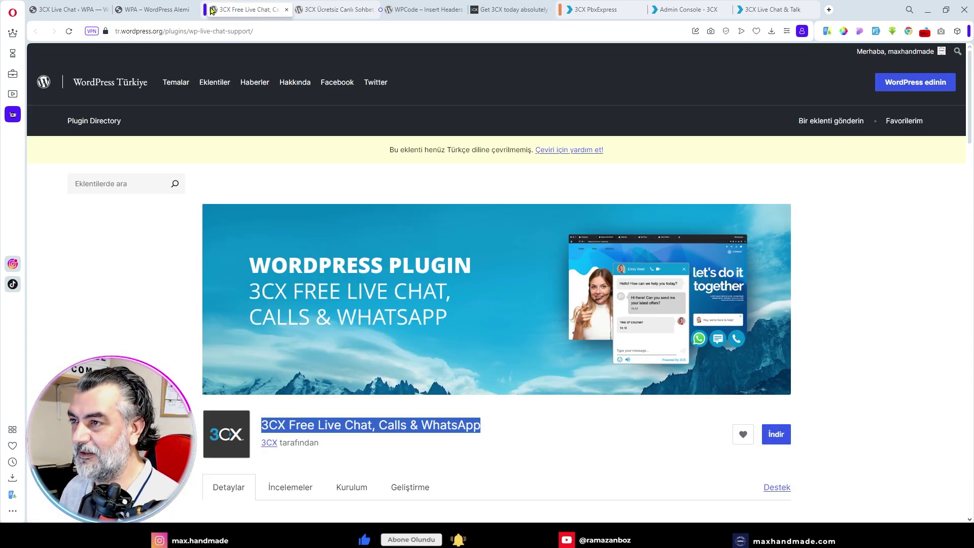
pyautogui.click(152, 10)
pyautogui.scroll(-20, 840, 327)
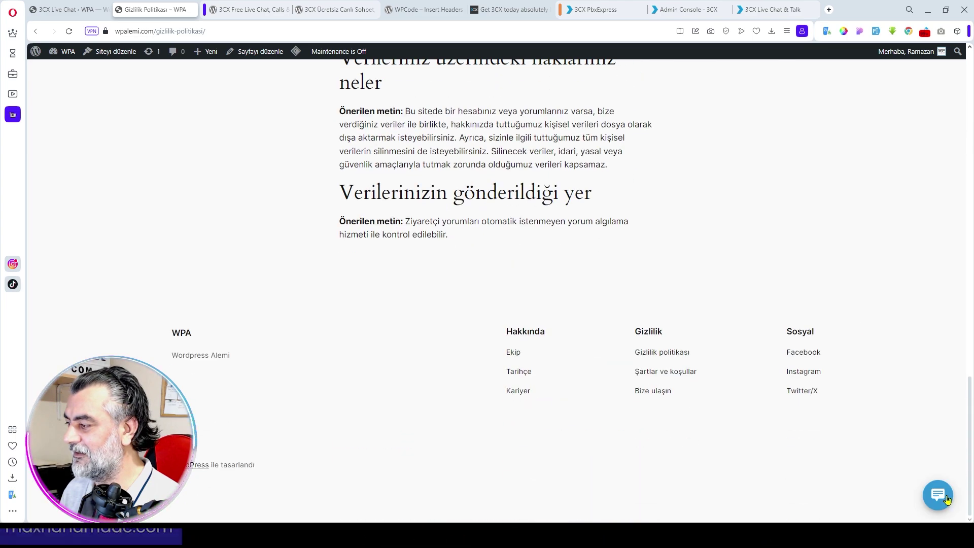
pyautogui.scroll(6, 820, 462)
pyautogui.scroll(15, 822, 462)
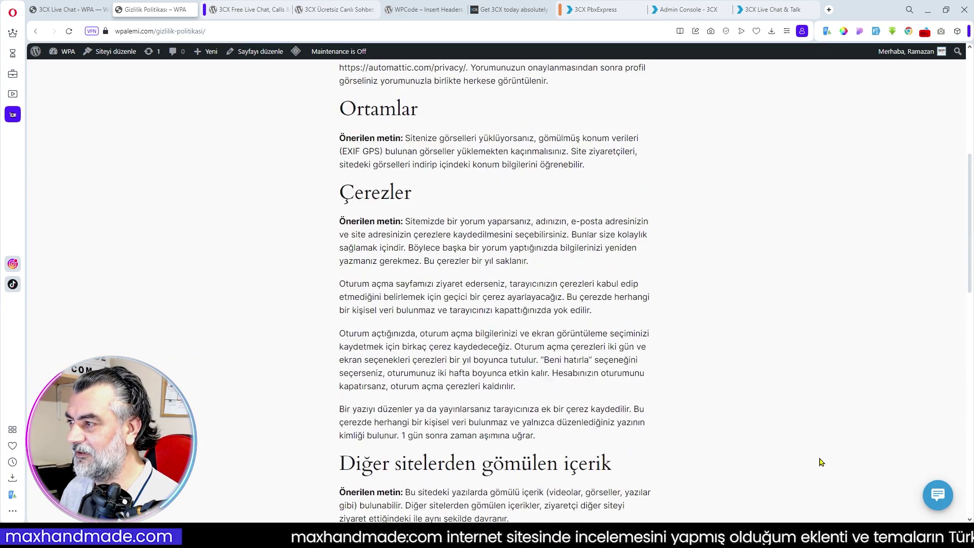
pyautogui.scroll(-20, 506, 307)
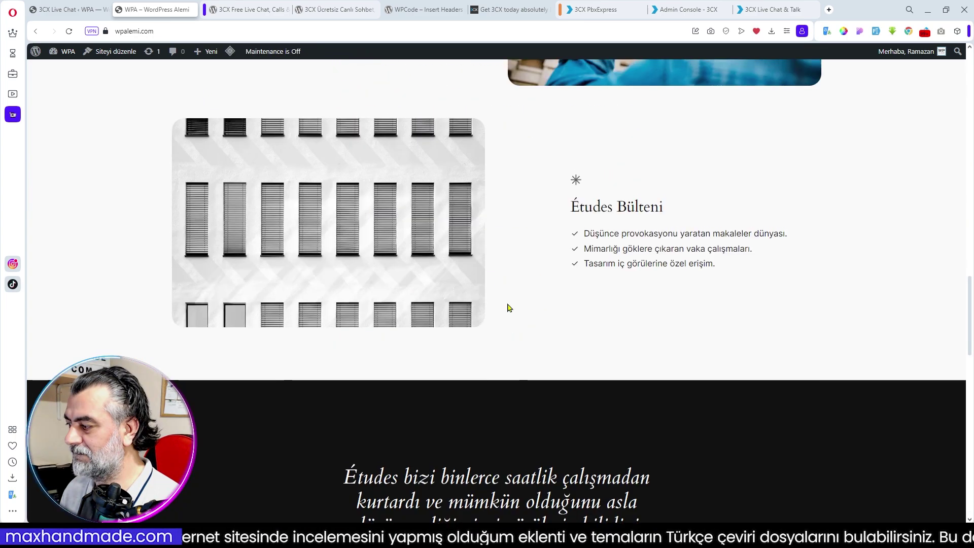
pyautogui.scroll(20, 696, 359)
pyautogui.click(628, 82)
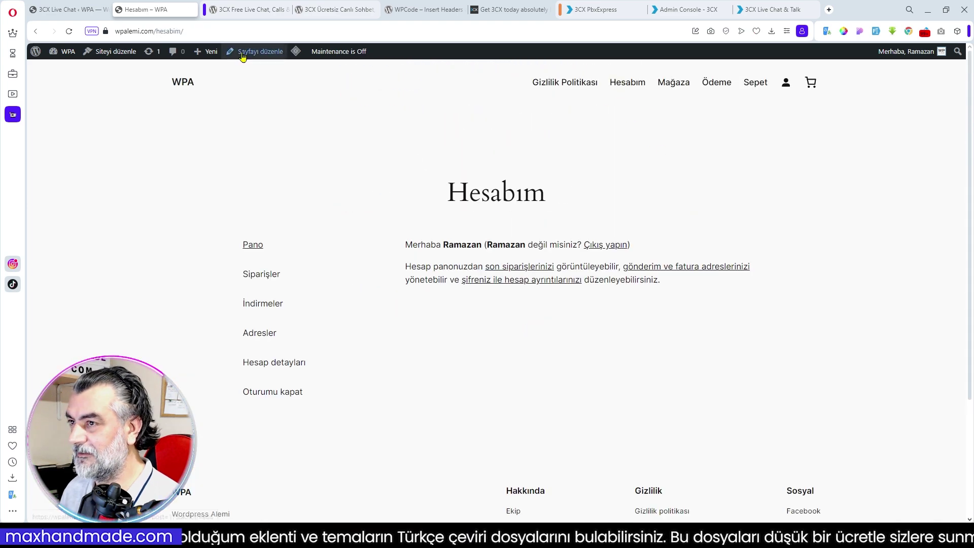
pyautogui.scroll(-3, 557, 315)
pyautogui.scroll(3, 557, 314)
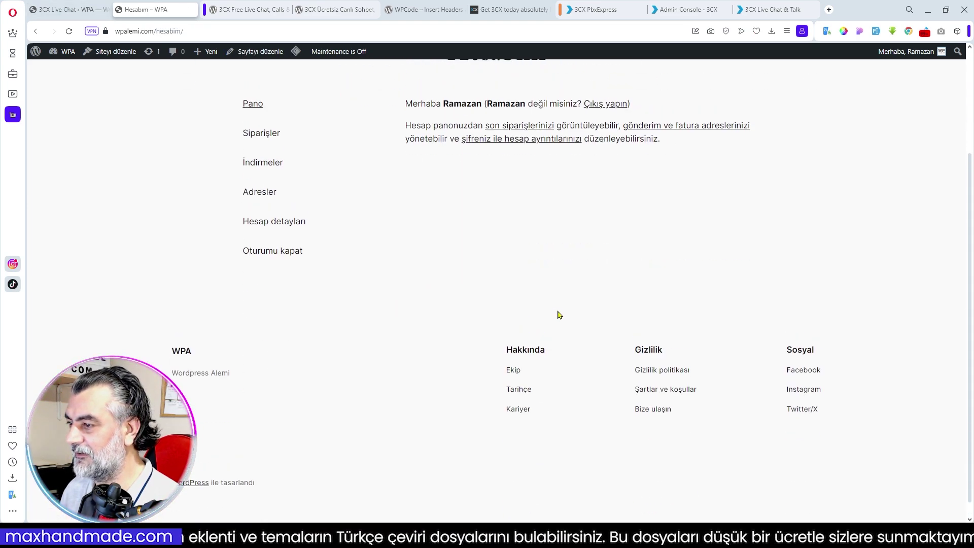
# - Tick Hesabım under Just these as well, recheck the site, and return to the Admin Console
pyautogui.click(61, 9)
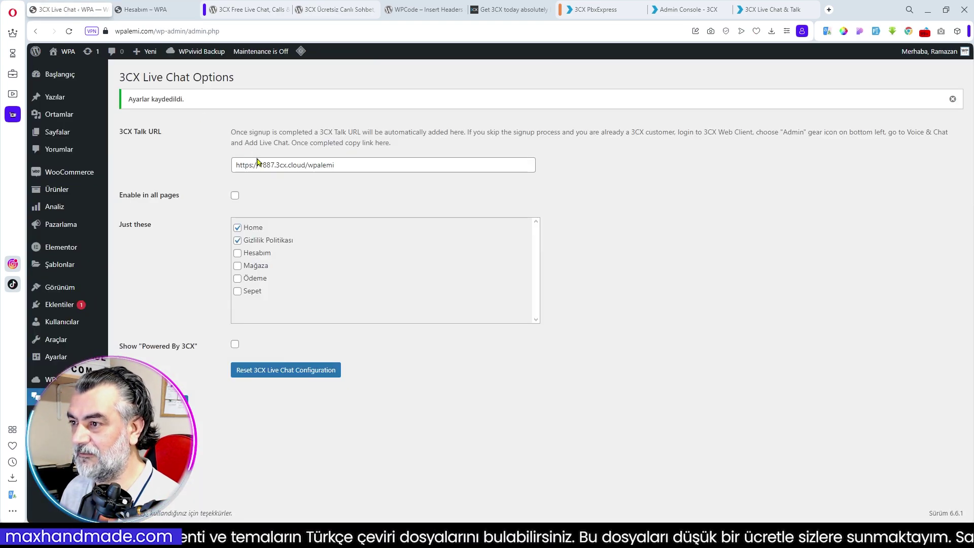
pyautogui.click(238, 254)
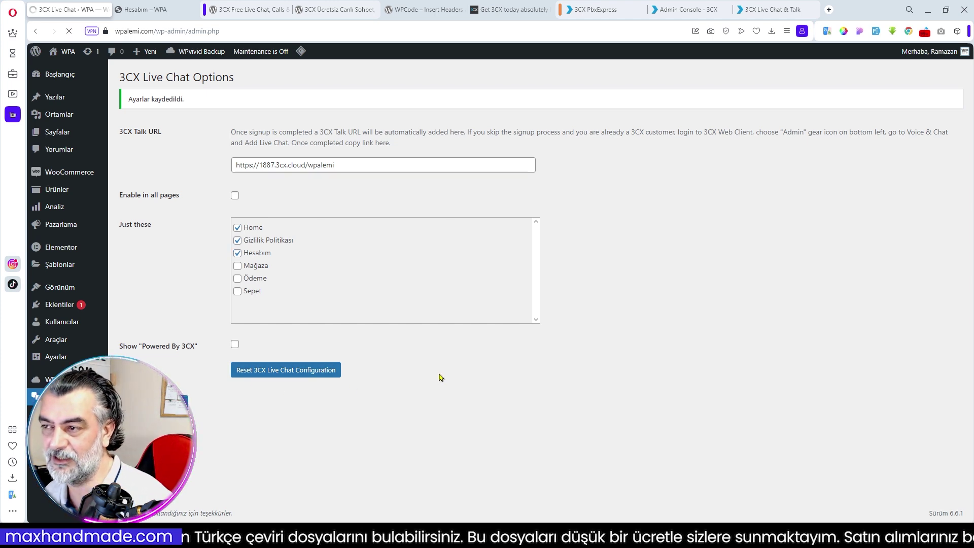
pyautogui.hotkey('ctrl', 'Tab')
pyautogui.scroll(3, 909, 396)
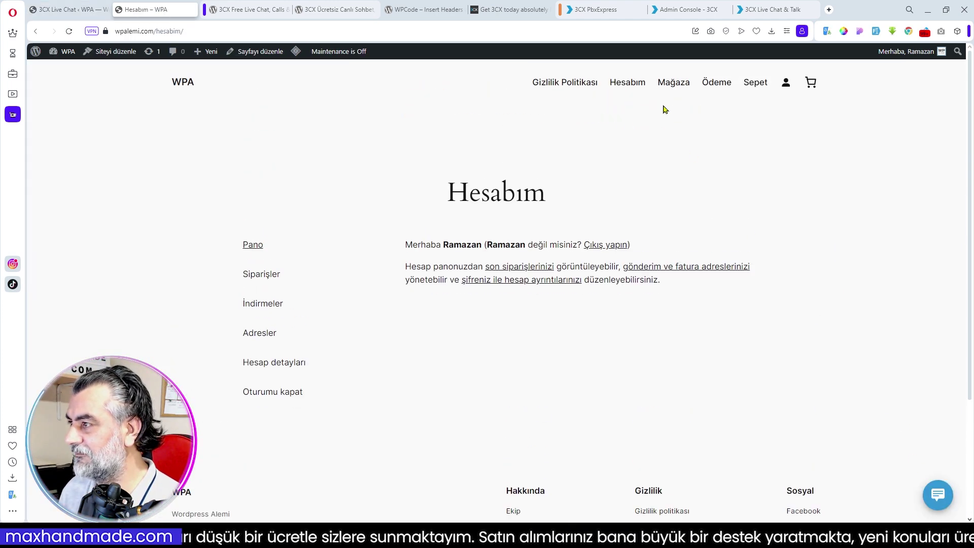
pyautogui.click(178, 86)
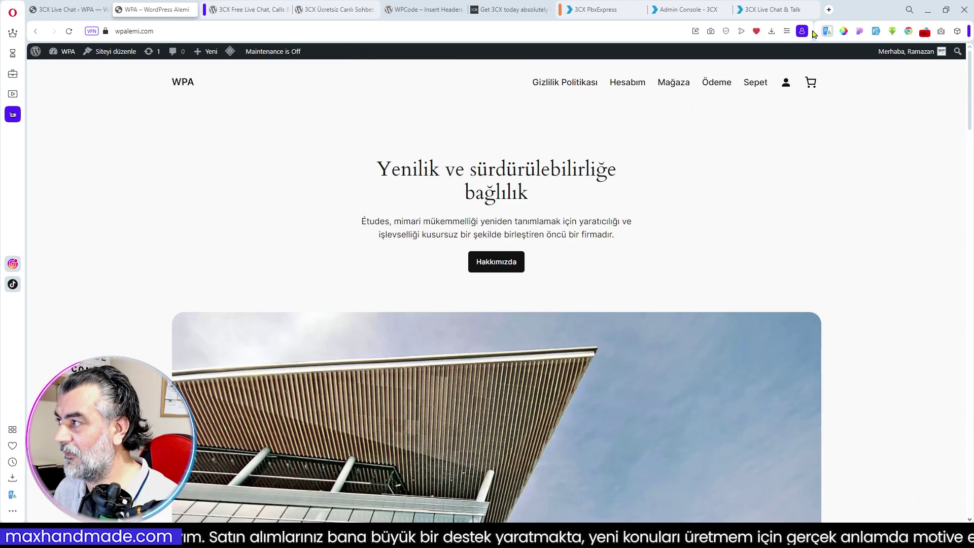
pyautogui.click(692, 10)
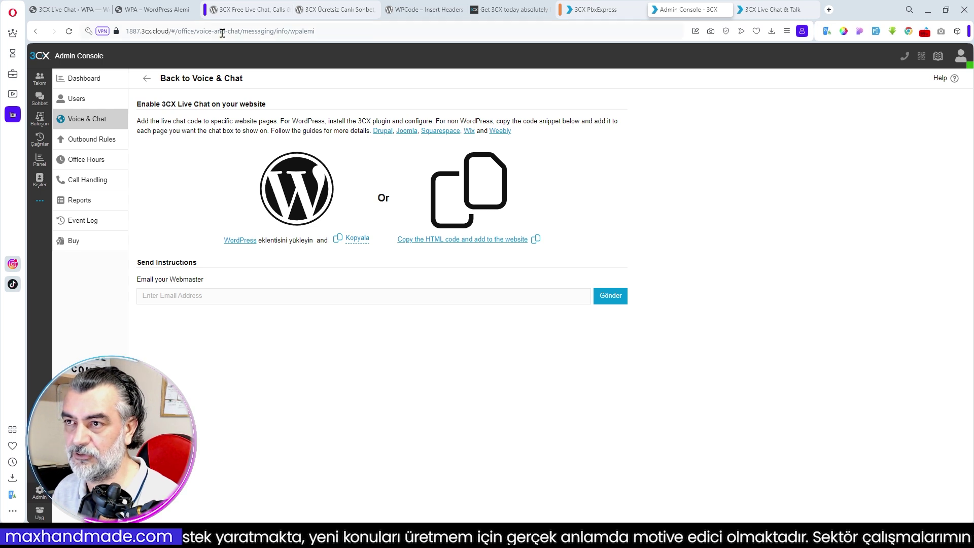
# - Open Sesli mesaj from the extra-sections menu and play the 36-second LiveChat voicemail
pyautogui.click(66, 9)
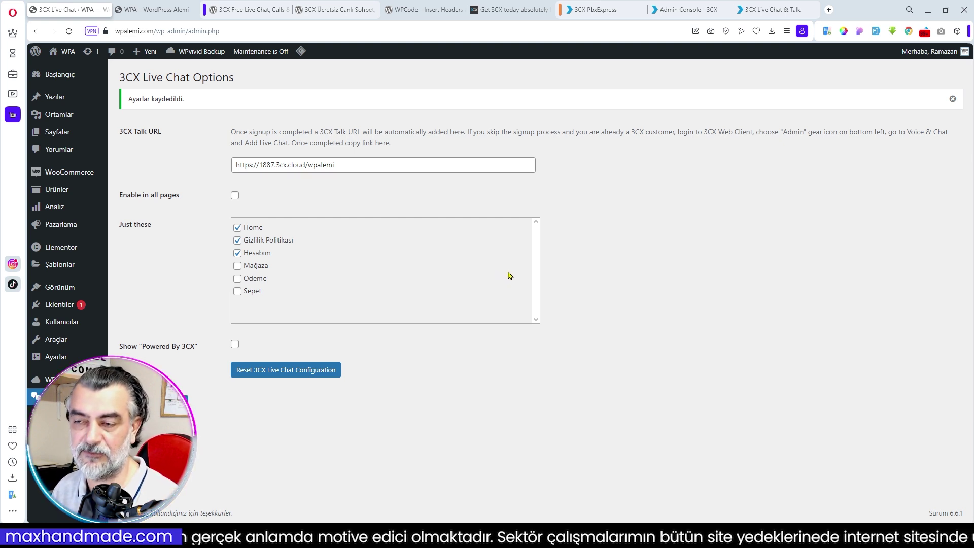
pyautogui.click(688, 9)
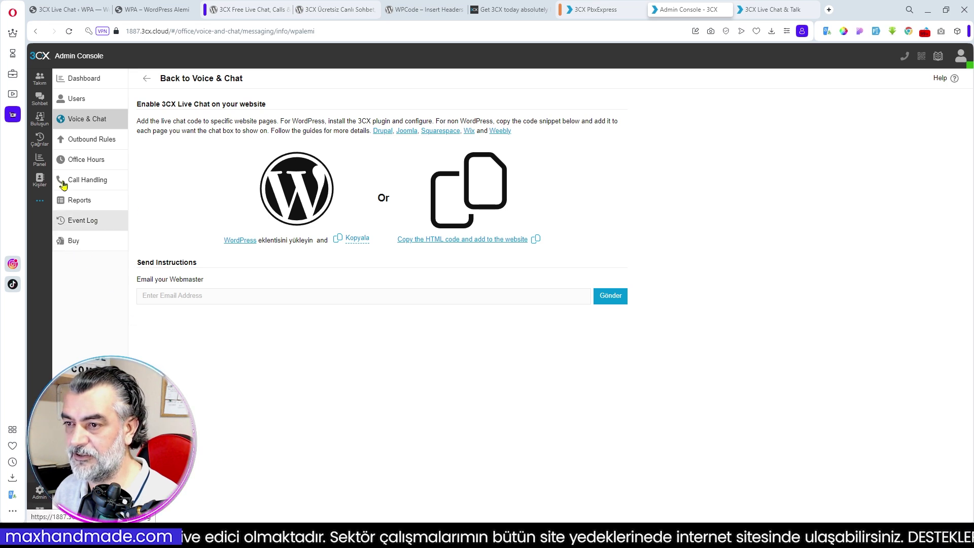
pyautogui.click(39, 202)
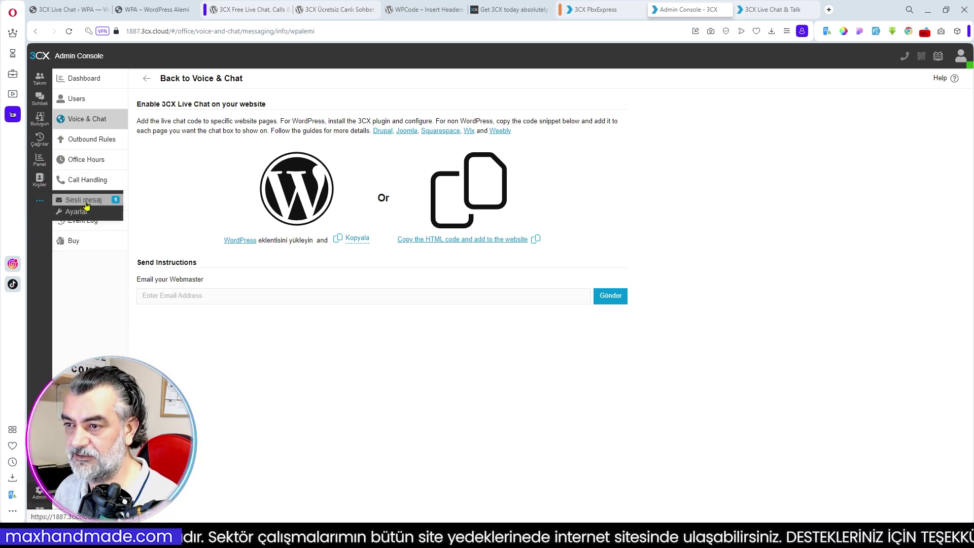
pyautogui.click(73, 201)
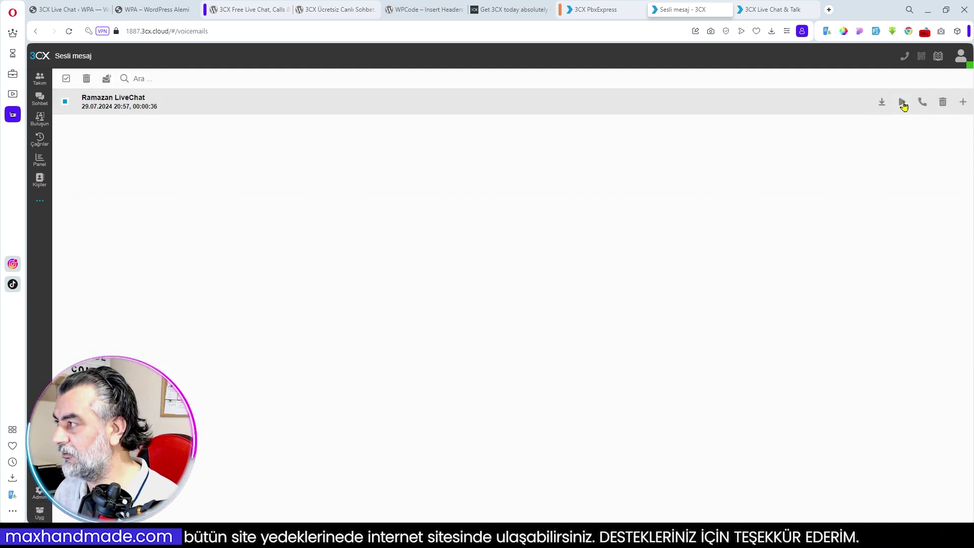
pyautogui.click(903, 103)
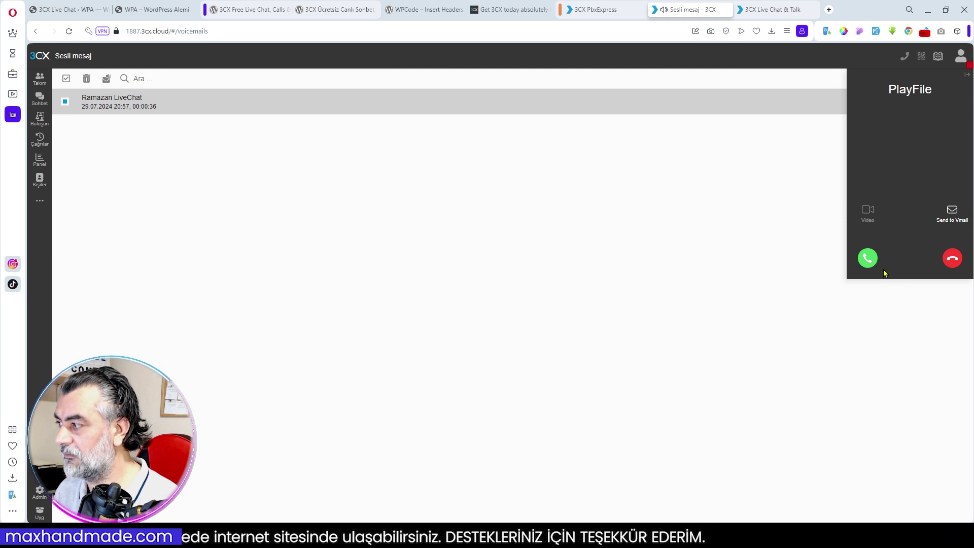
pyautogui.click(868, 258)
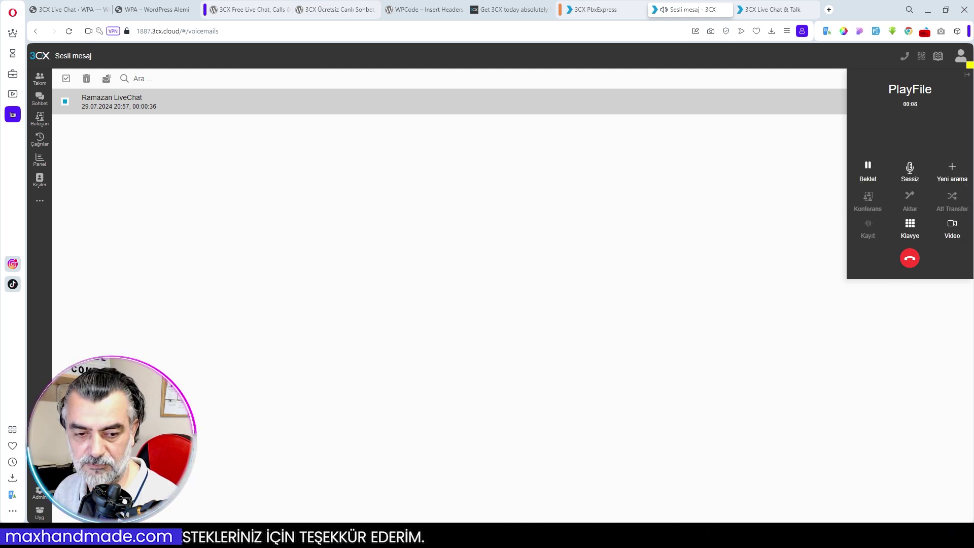